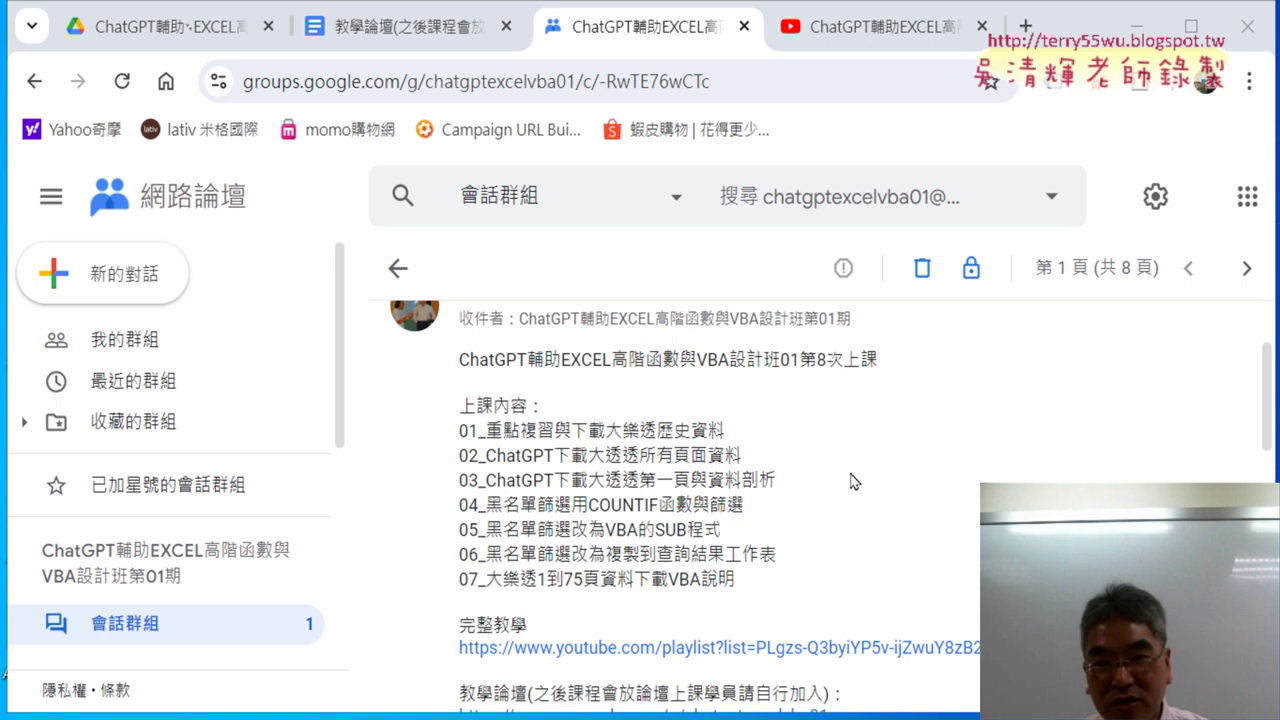
Step: Highlight lesson number 8 and the 大樂透 phrases in items 01, 02 and 07 of the post
{"action": "double_click", "coordinate": [820, 360]}
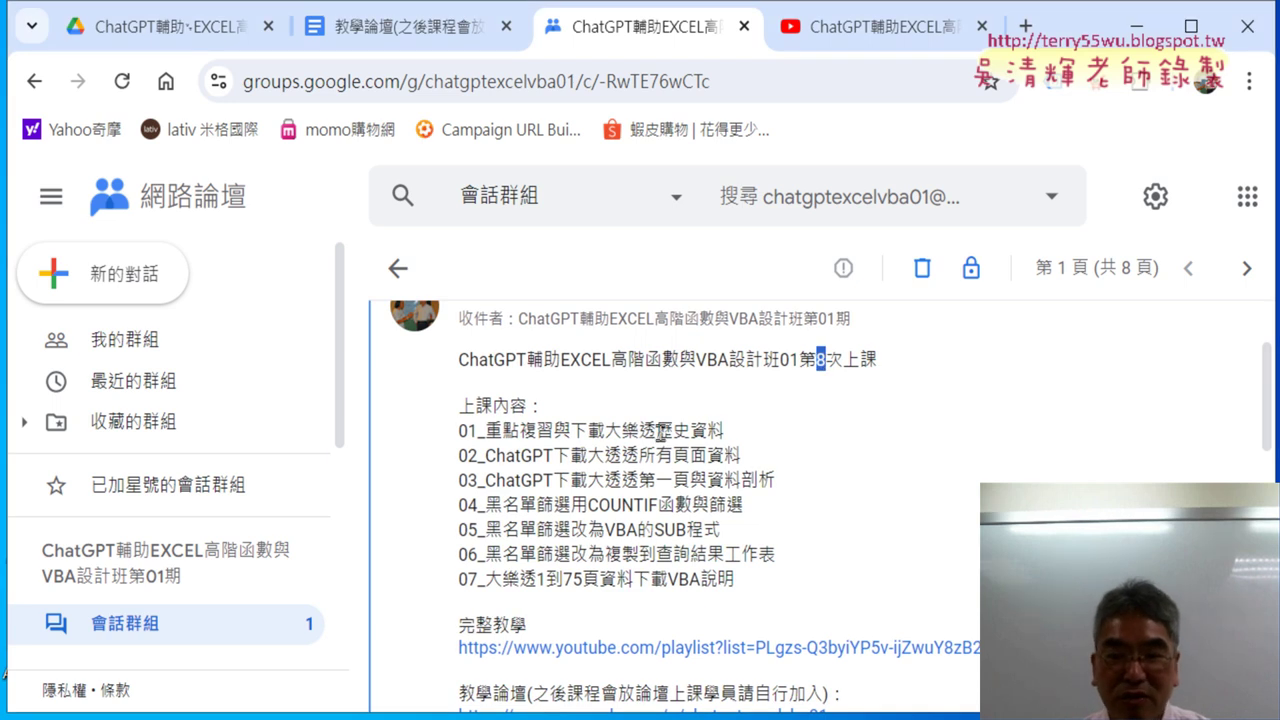
{"action": "left_click_drag", "start_coordinate": [604, 431], "coordinate": [723, 431]}
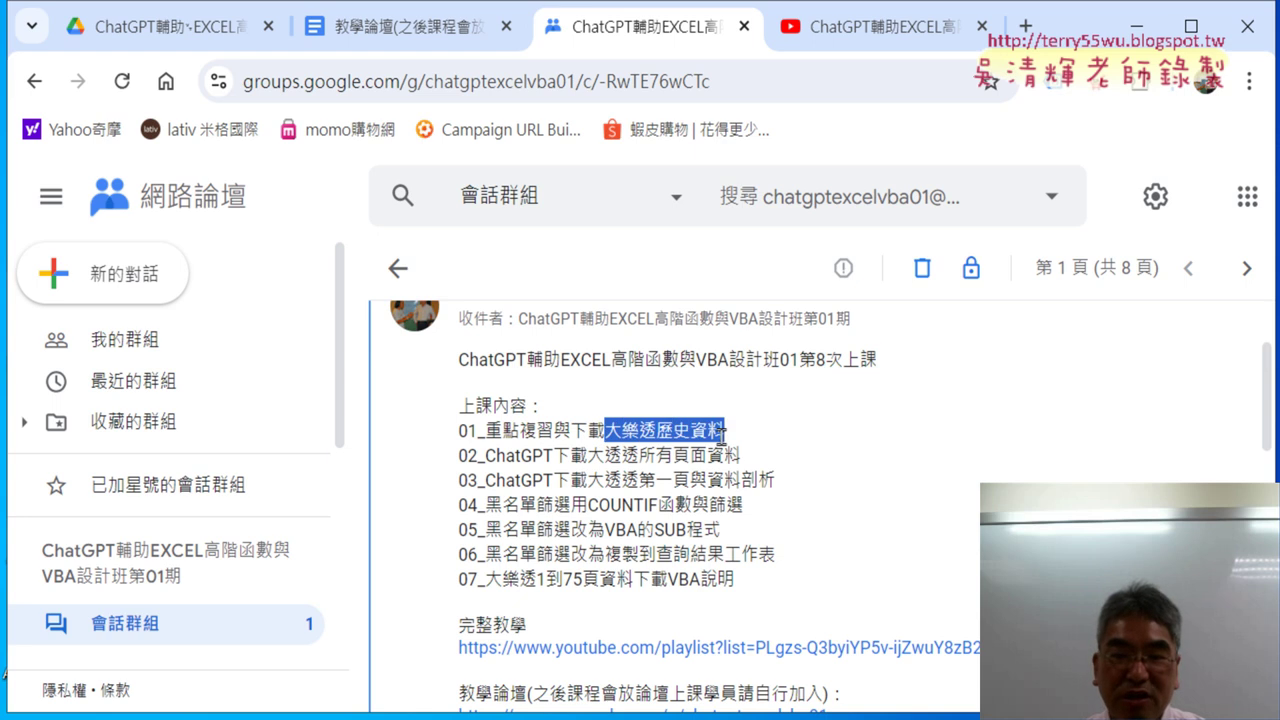
{"action": "left_click_drag", "start_coordinate": [605, 455], "coordinate": [674, 456]}
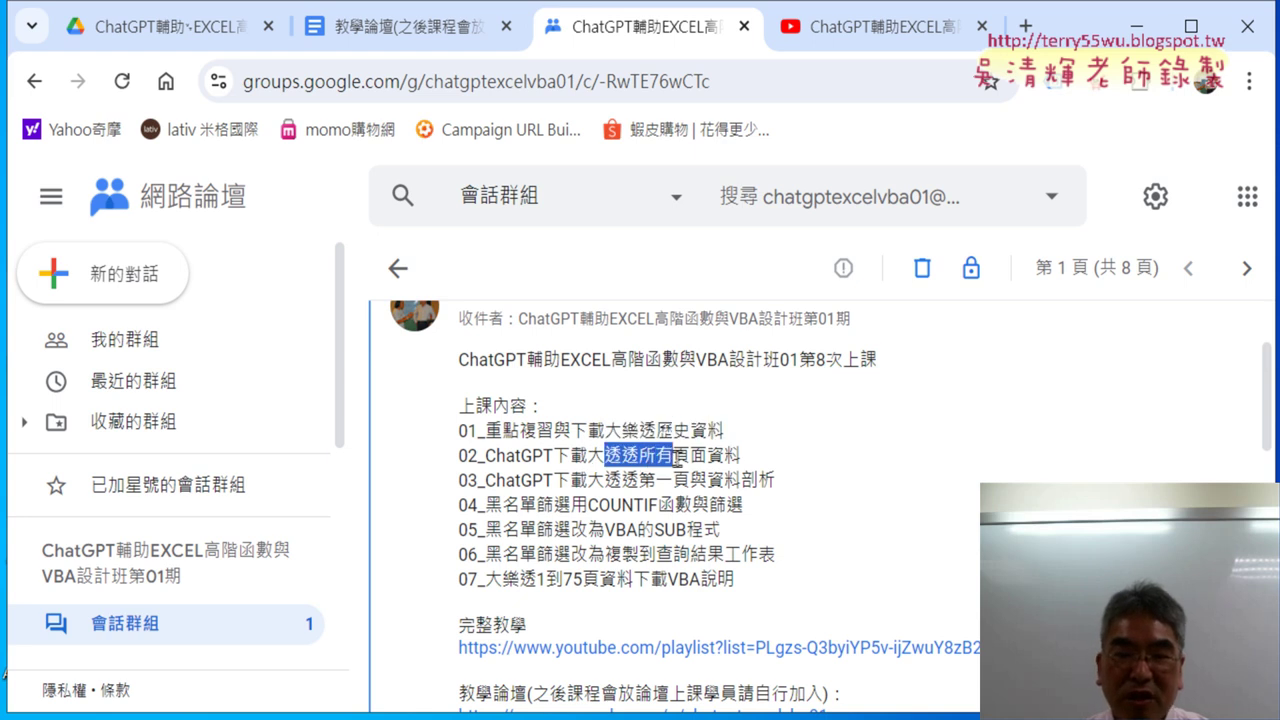
{"action": "mouse_move", "coordinate": [587, 456]}
{"action": "left_mouse_down"}
{"action": "mouse_move", "coordinate": [735, 456]}
{"action": "mouse_move", "coordinate": [594, 481]}
{"action": "left_mouse_up"}
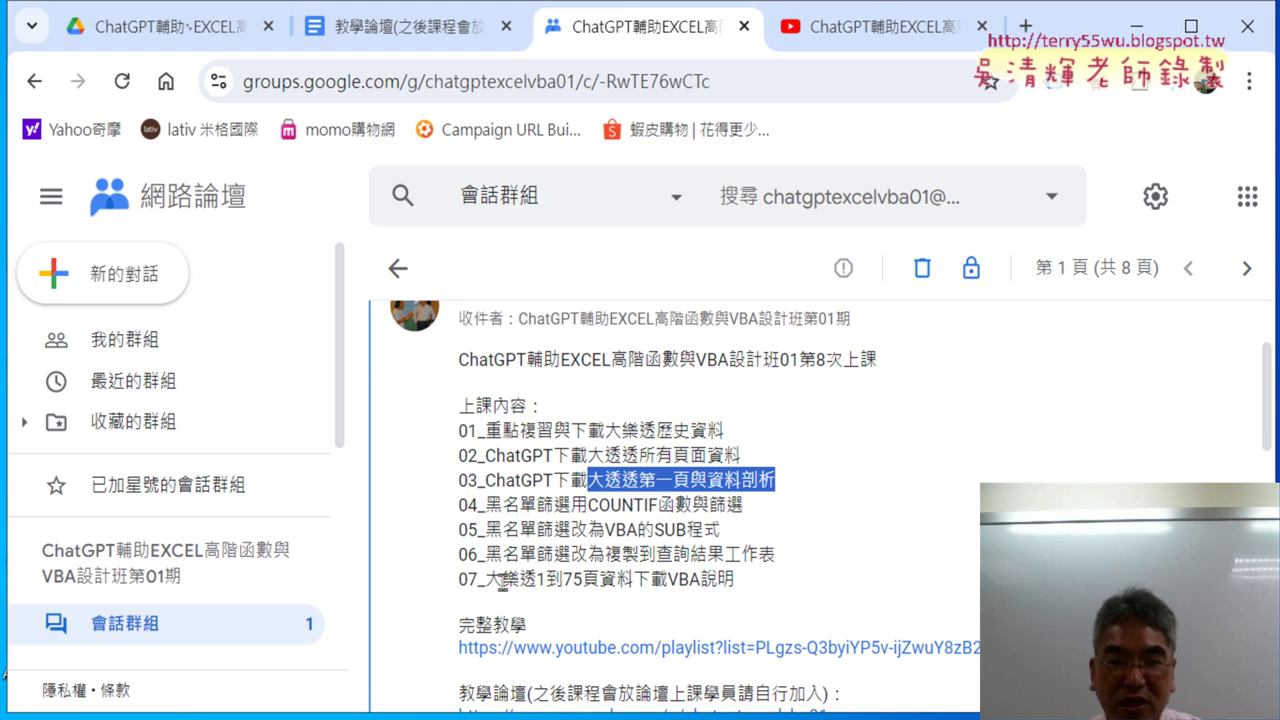
{"action": "left_click_drag", "start_coordinate": [486, 579], "coordinate": [600, 584]}
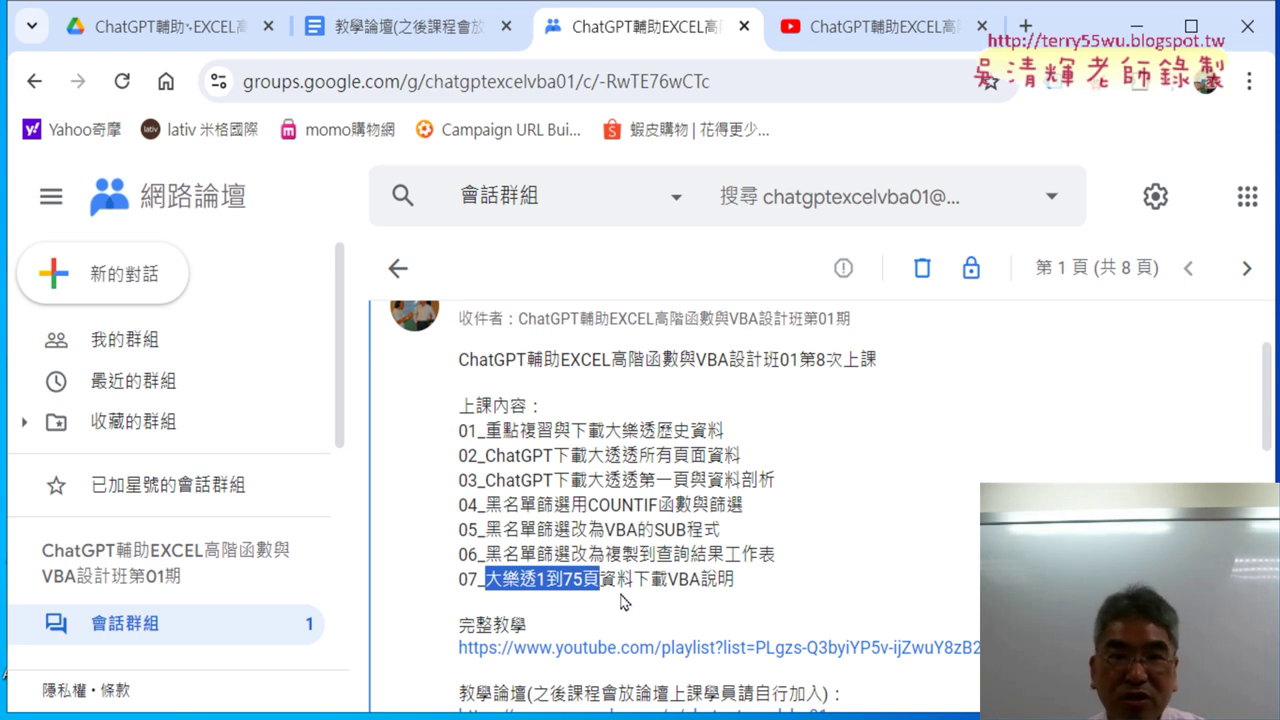
Step: Open the Groups post's HTML source with 檢視網頁原始碼
{"action": "right_click", "coordinate": [928, 147]}
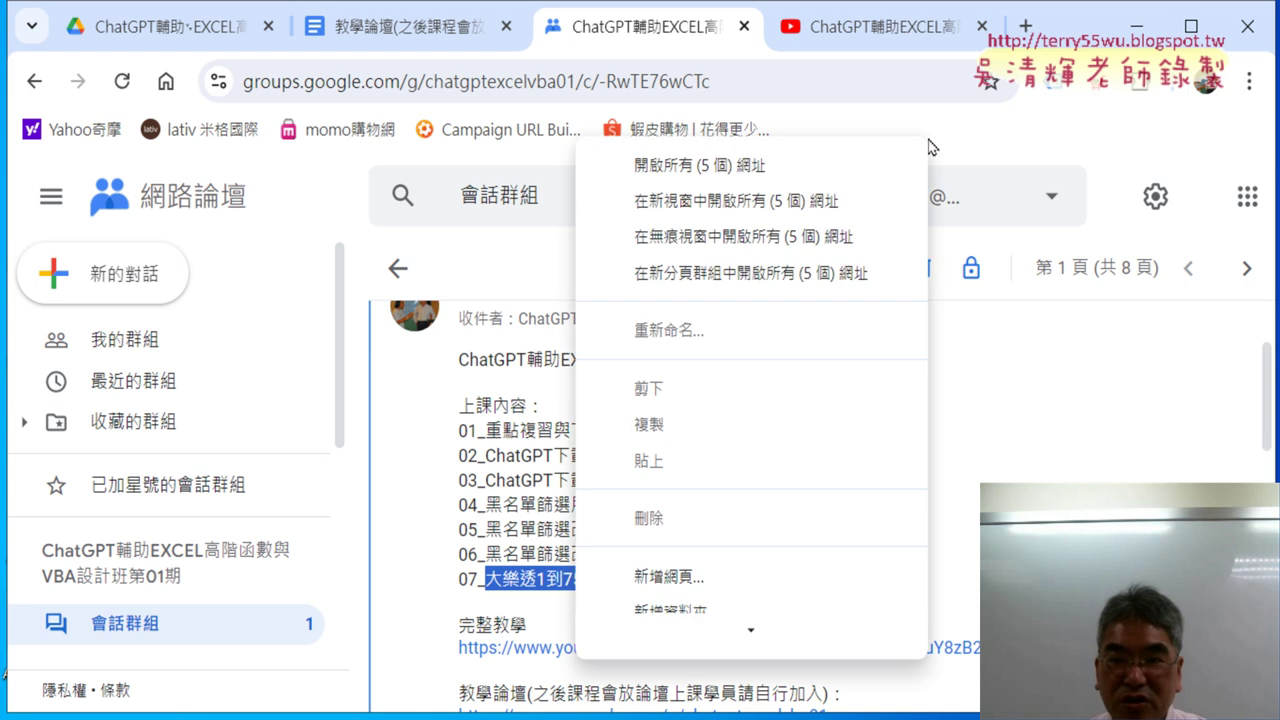
{"action": "scroll", "coordinate": [777, 484], "scroll_direction": "down", "scroll_amount": 3}
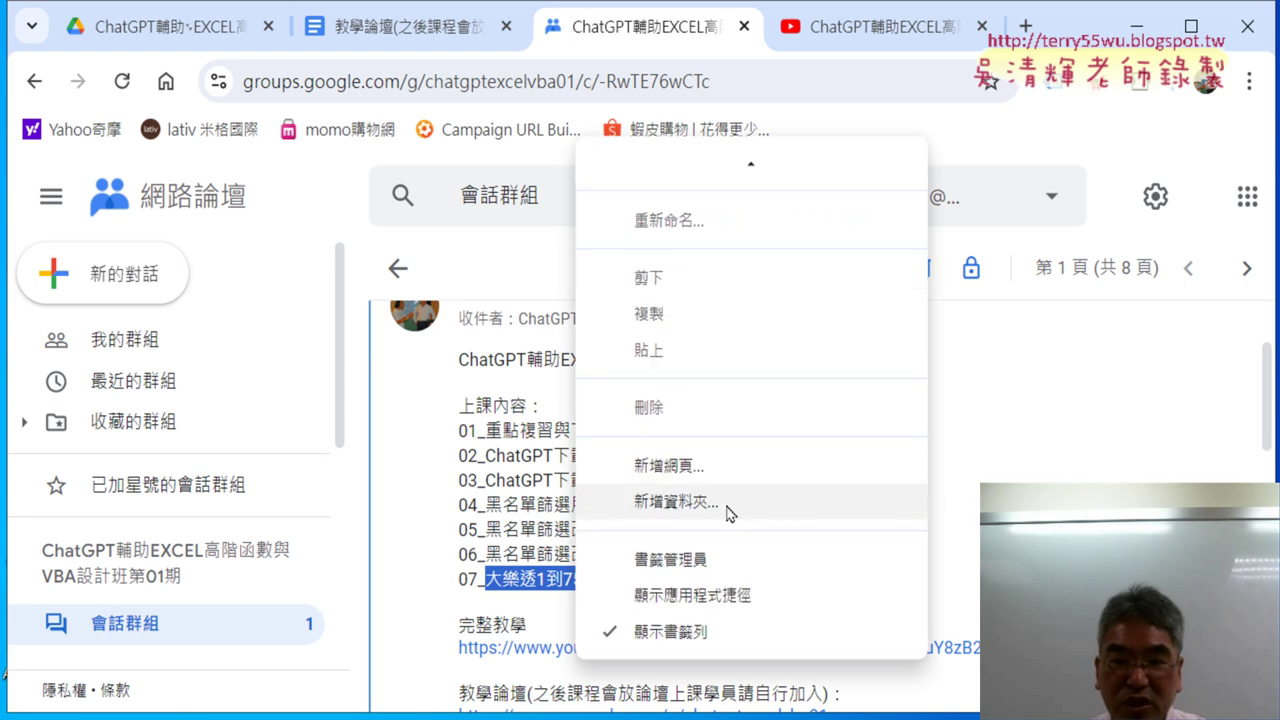
{"action": "mouse_move", "coordinate": [876, 168]}
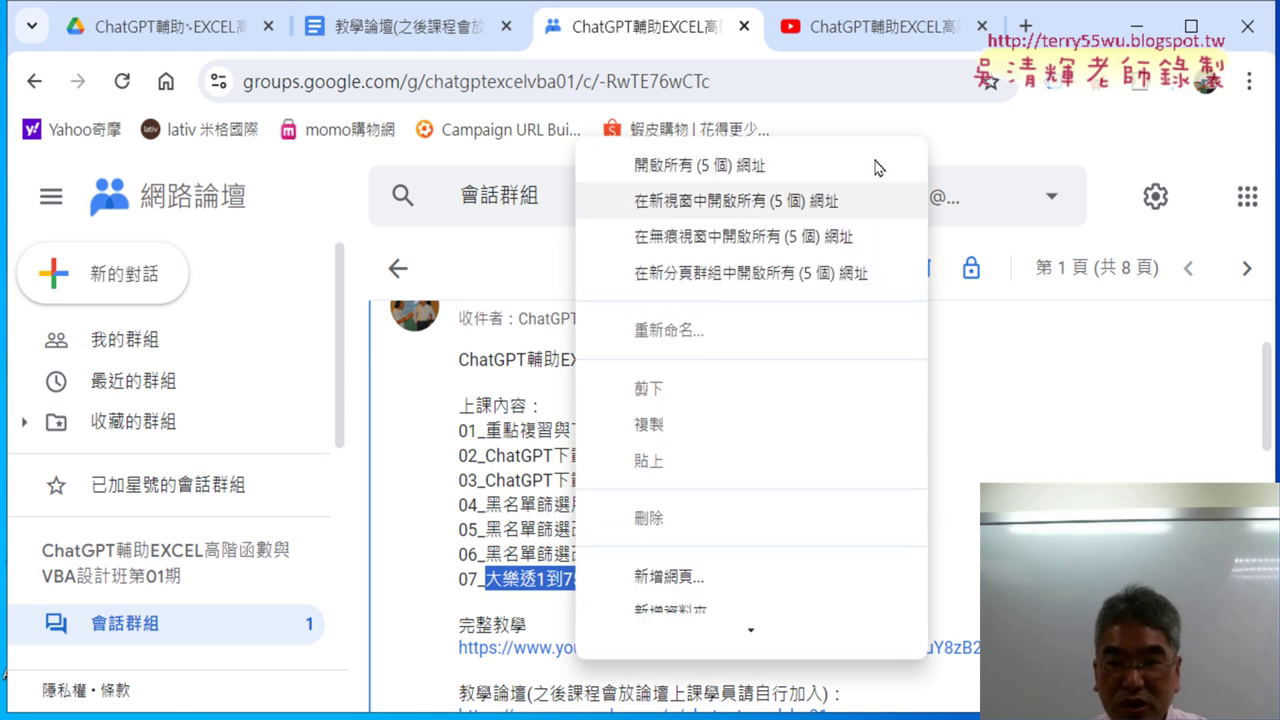
{"action": "right_click", "coordinate": [1002, 122]}
{"action": "scroll", "coordinate": [841, 512], "scroll_direction": "down", "scroll_amount": 3}
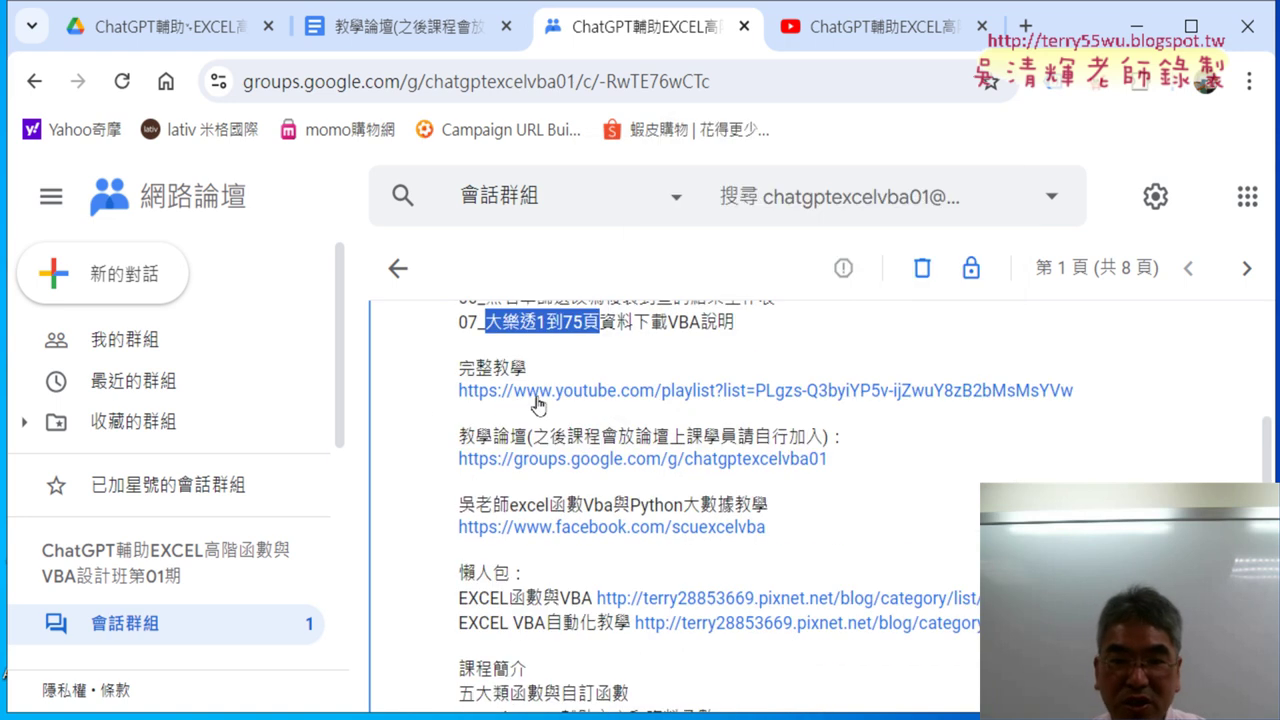
{"action": "right_click", "coordinate": [426, 418]}
{"action": "scroll", "coordinate": [512, 390], "scroll_direction": "down", "scroll_amount": 2}
{"action": "scroll", "coordinate": [513, 391], "scroll_direction": "up", "scroll_amount": 1}
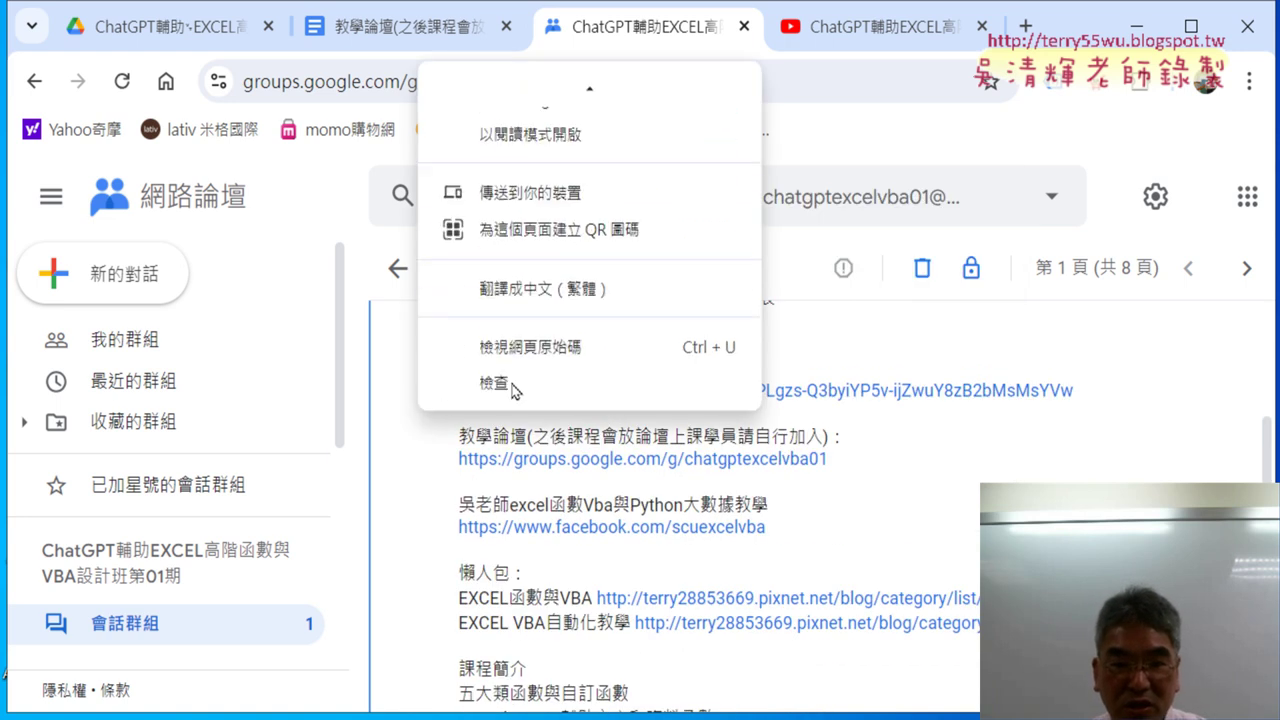
{"action": "left_click", "coordinate": [595, 347]}
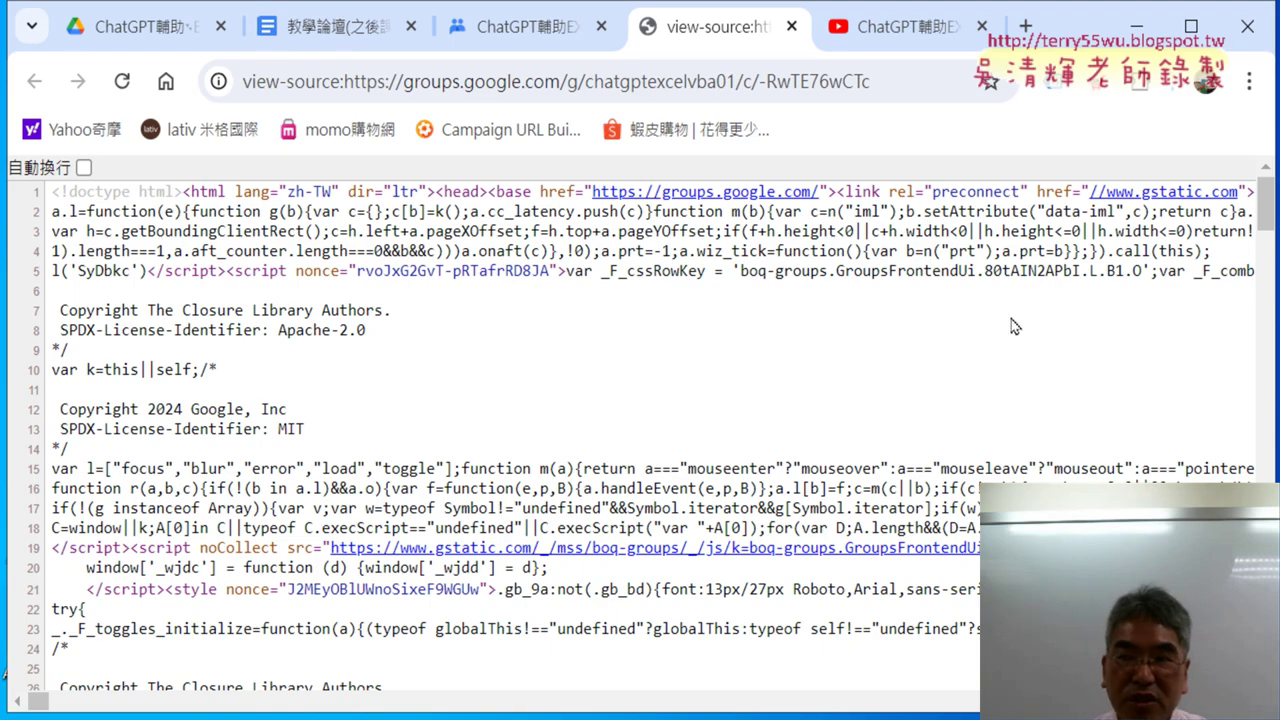
Step: Scroll through the page source, then close the source tab to return to the post
{"action": "left_click_drag", "start_coordinate": [1268, 225], "coordinate": [1270, 622]}
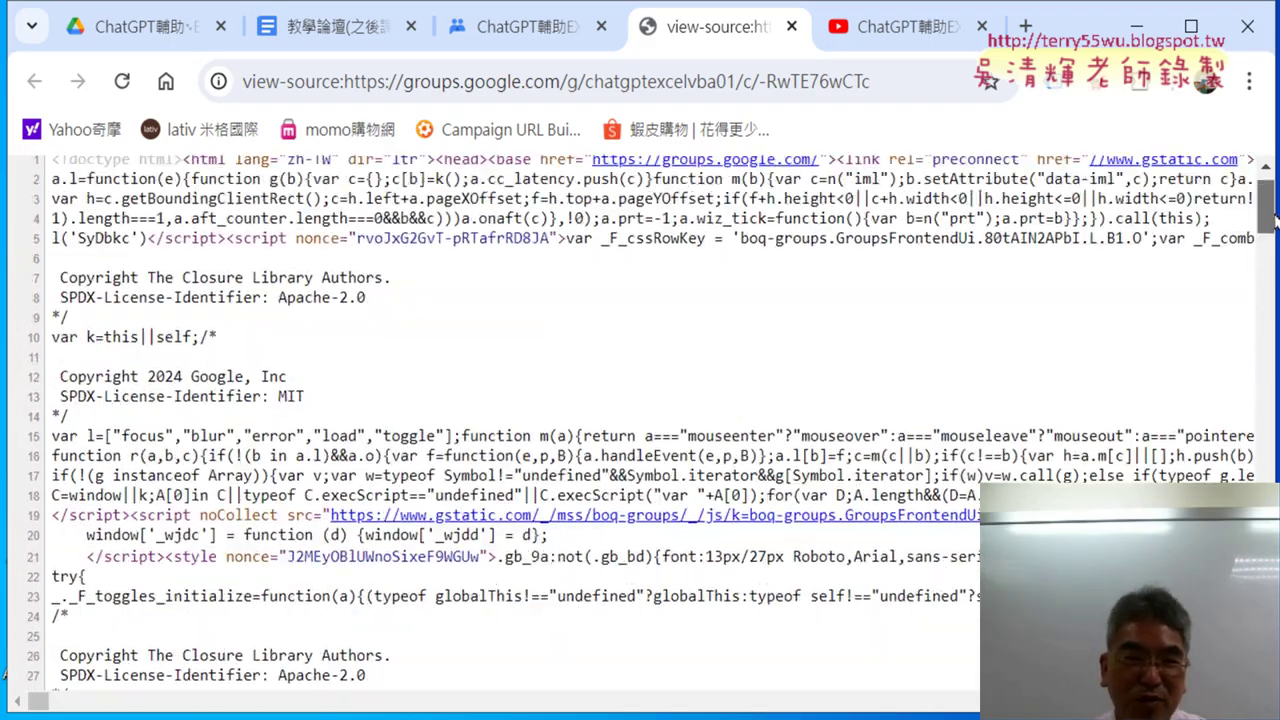
{"action": "left_click_drag", "start_coordinate": [1270, 622], "coordinate": [1160, 192]}
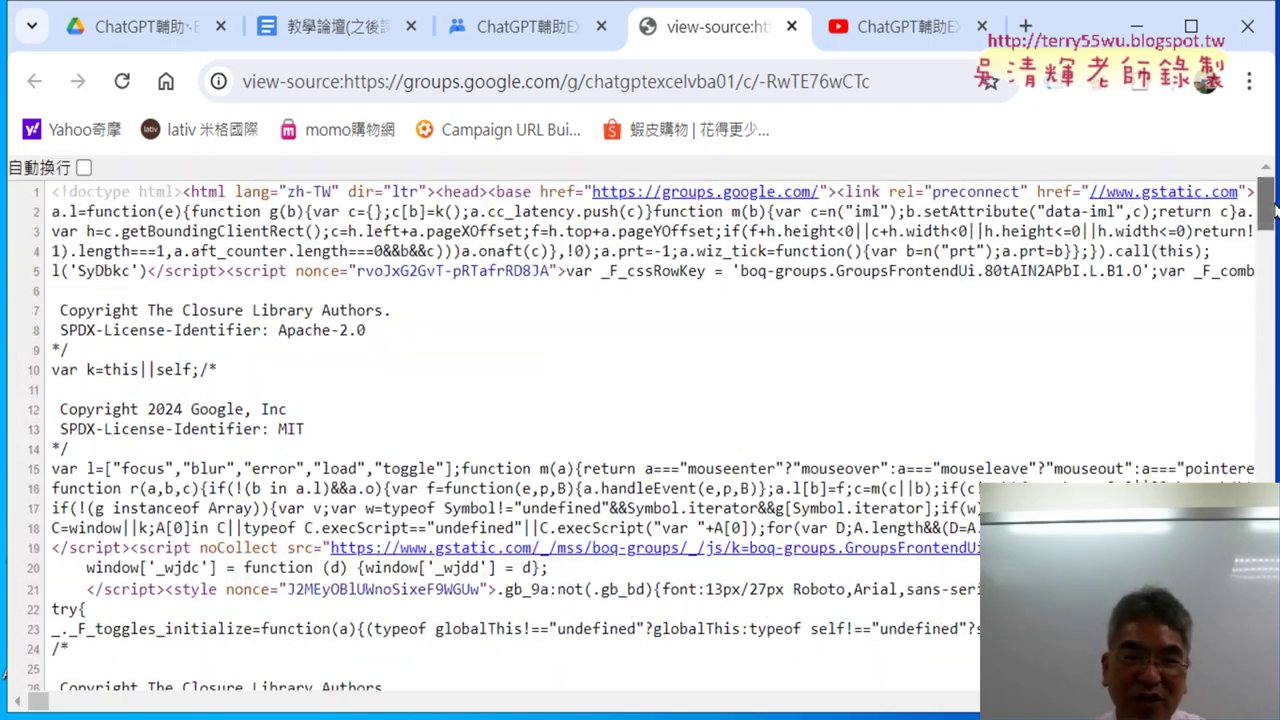
{"action": "left_click", "coordinate": [791, 26]}
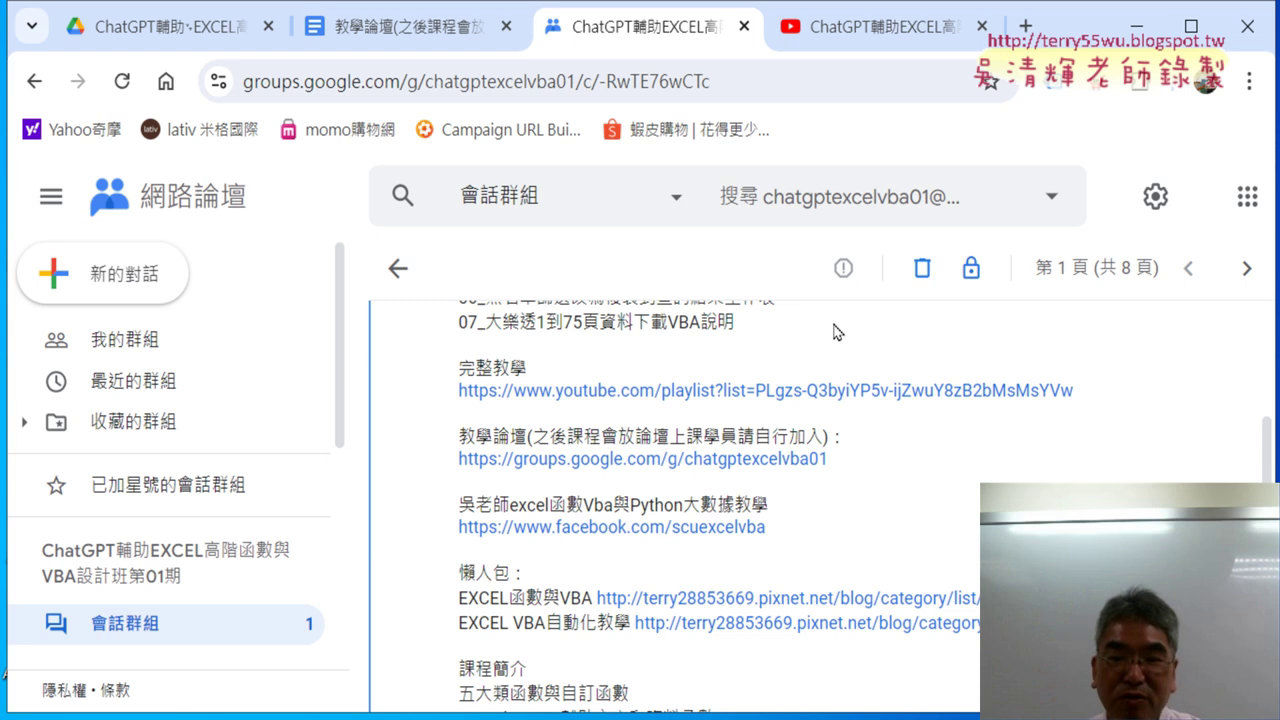
{"action": "scroll", "coordinate": [834, 333], "scroll_direction": "up", "scroll_amount": 3}
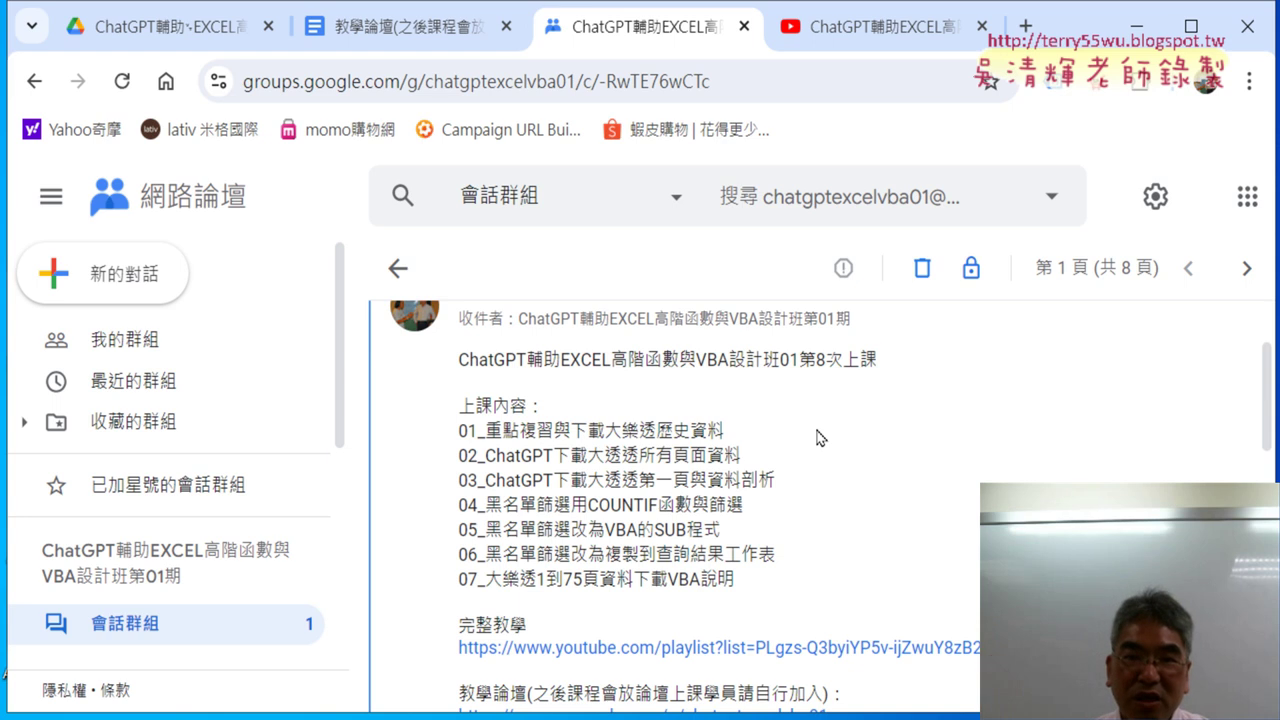
Step: In the Google Drive course folder, open _雲端白板畫面 and then 04_數學函數
{"action": "left_click", "coordinate": [165, 27]}
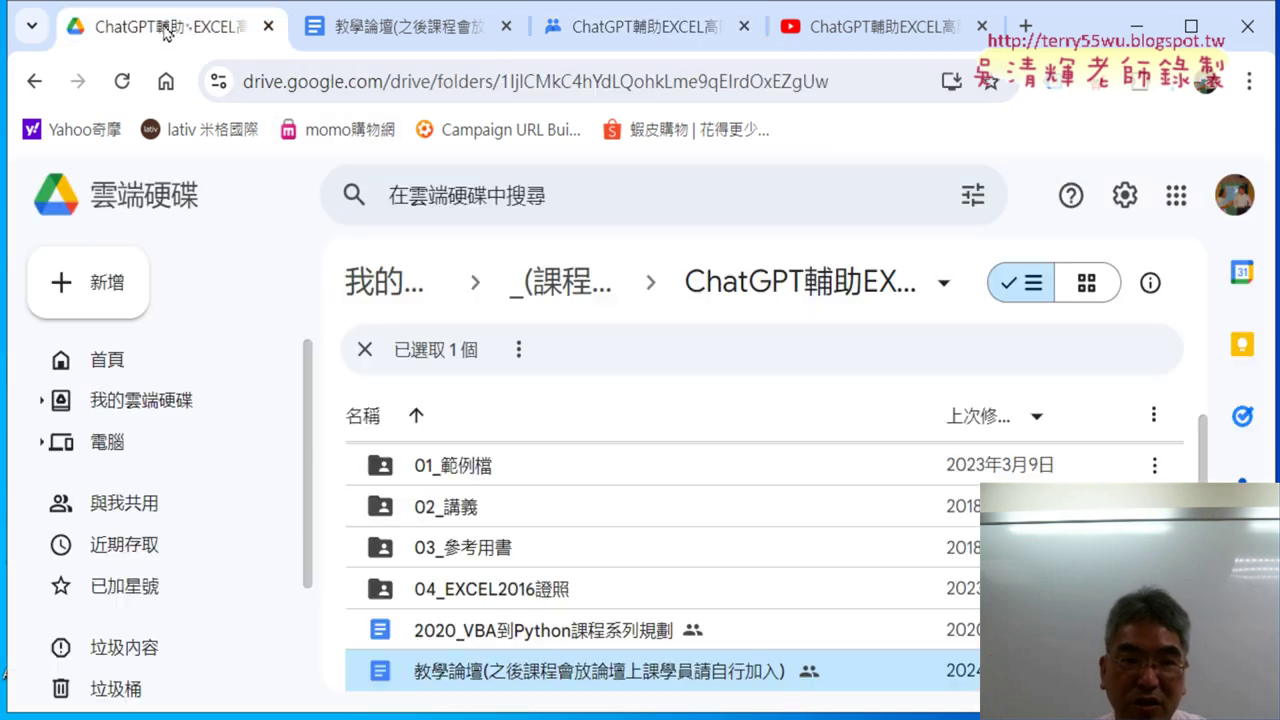
{"action": "scroll", "coordinate": [584, 505], "scroll_direction": "up", "scroll_amount": 1}
{"action": "double_click", "coordinate": [576, 467]}
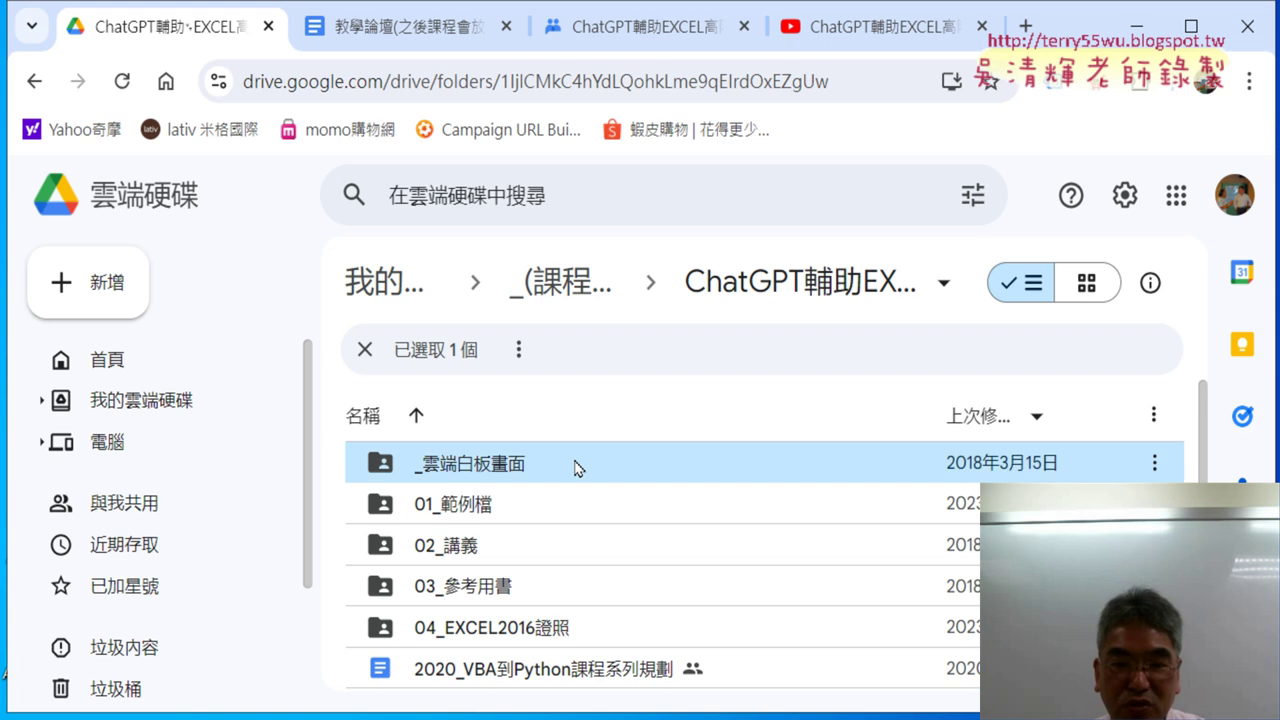
{"action": "double_click", "coordinate": [516, 590]}
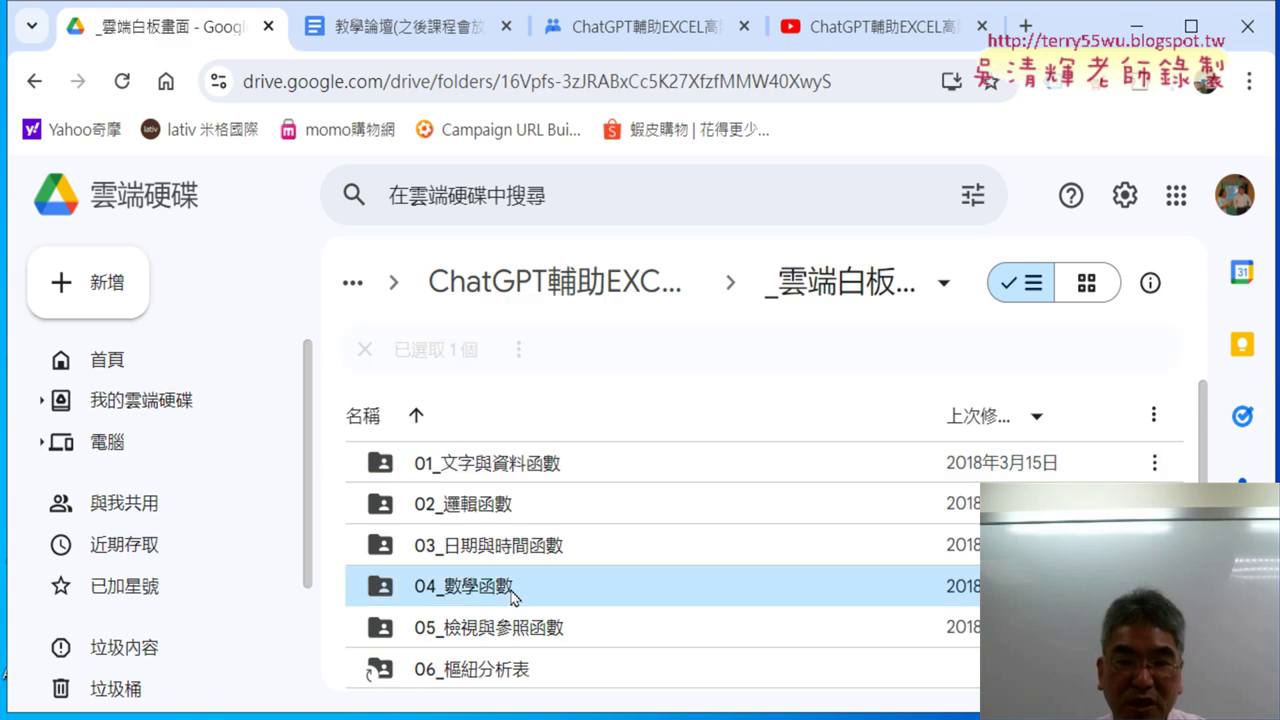
Step: Open 大樂透歷史資料下載.docx and follow its lotto-8.com link to the draw-history page
{"action": "scroll", "coordinate": [688, 577], "scroll_direction": "down", "scroll_amount": 1}
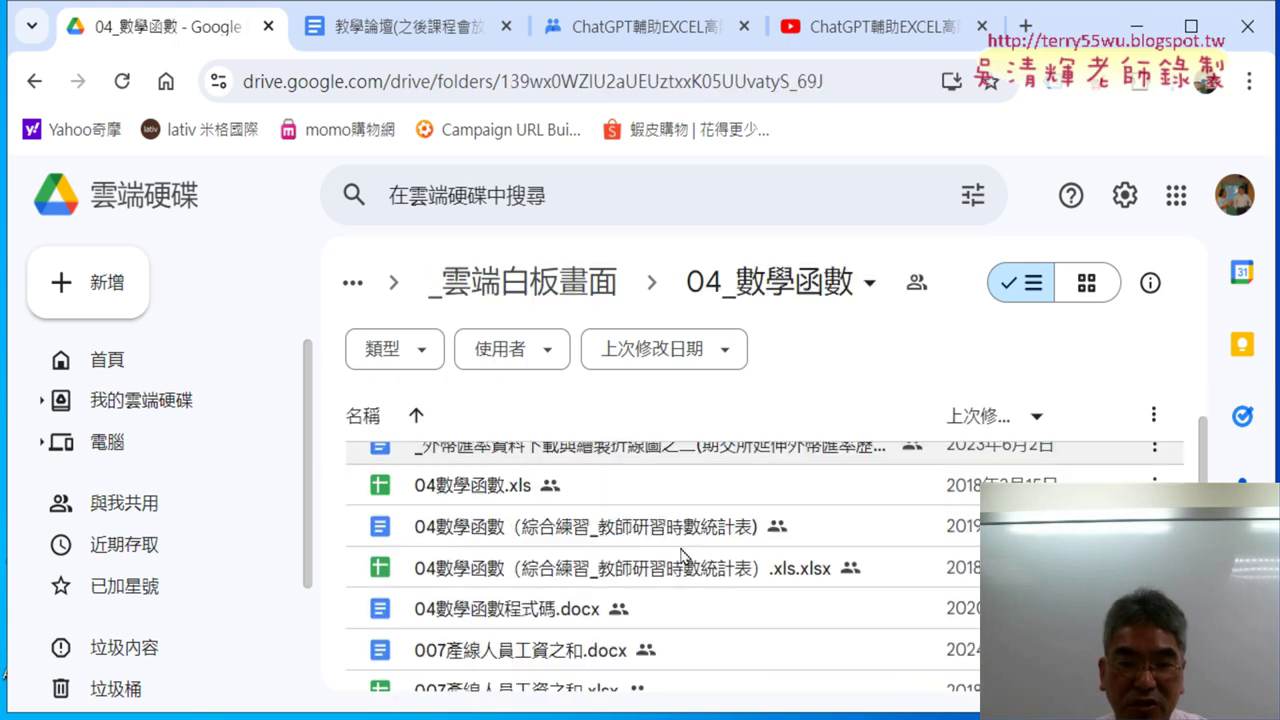
{"action": "scroll", "coordinate": [686, 567], "scroll_direction": "down", "scroll_amount": 2}
{"action": "scroll", "coordinate": [683, 556], "scroll_direction": "down", "scroll_amount": 1}
{"action": "scroll", "coordinate": [683, 556], "scroll_direction": "down", "scroll_amount": 1}
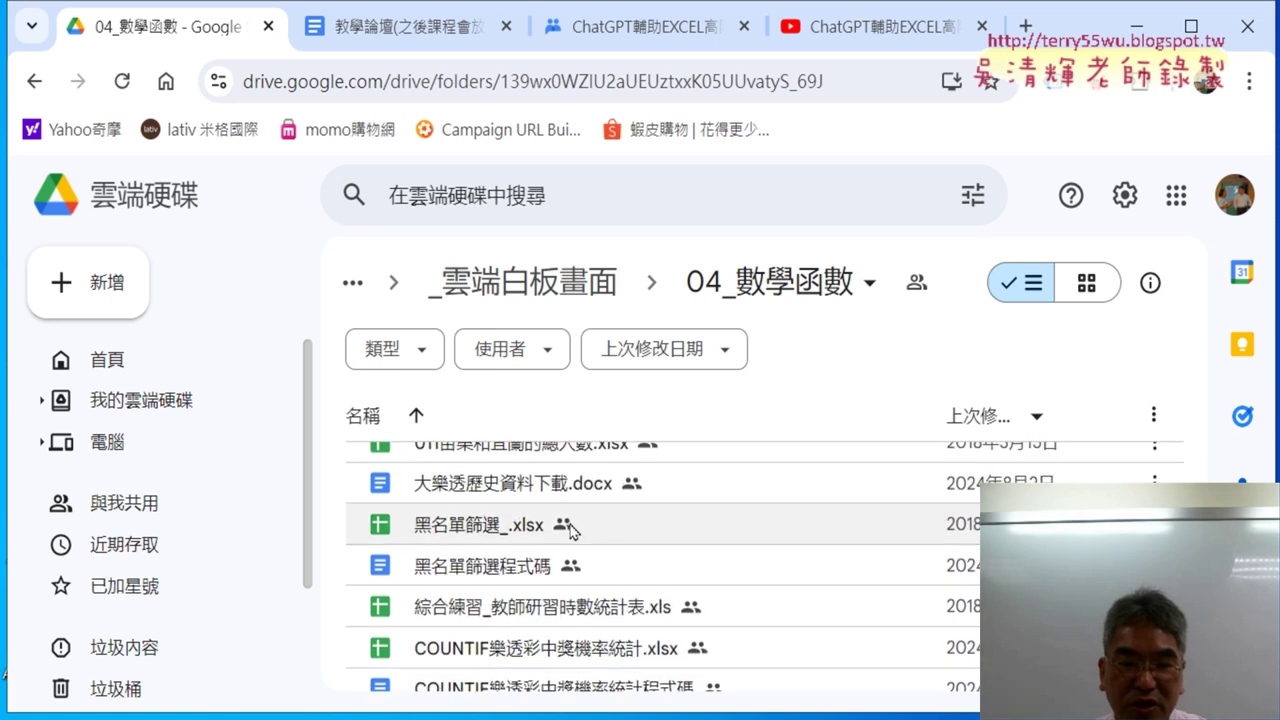
{"action": "double_click", "coordinate": [551, 485]}
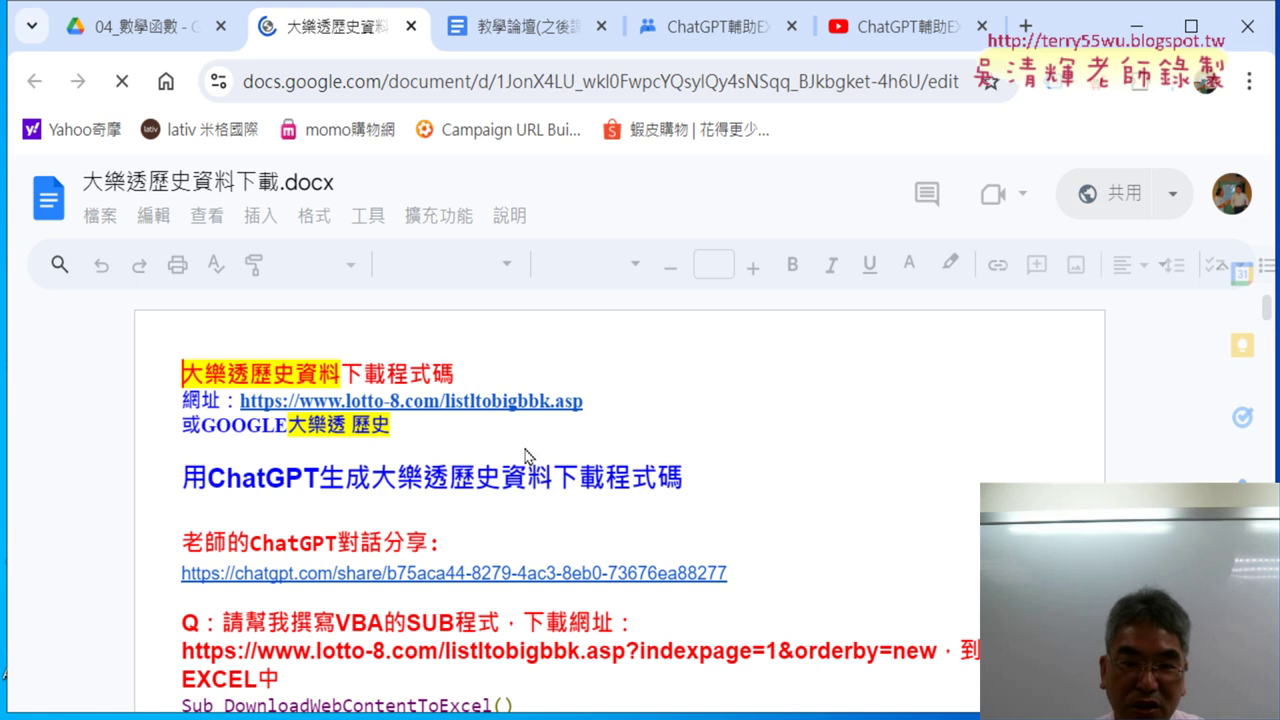
{"action": "left_click", "coordinate": [474, 403]}
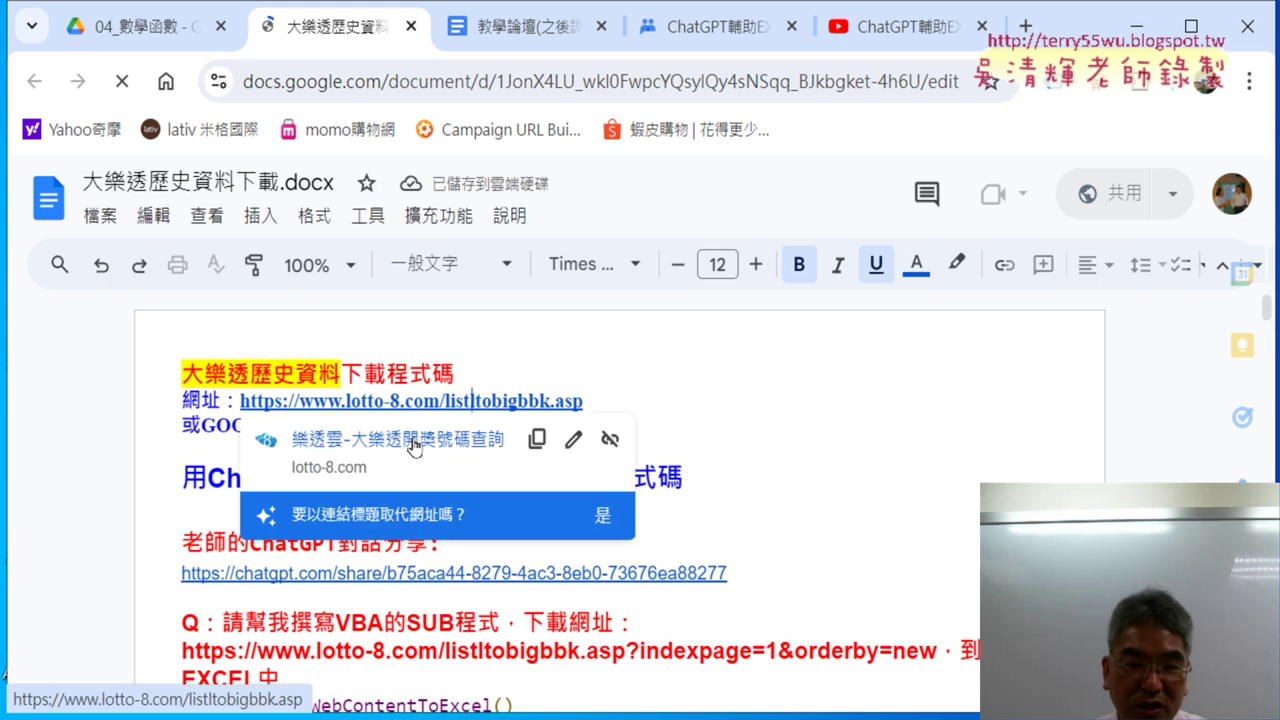
{"action": "left_click", "coordinate": [420, 438]}
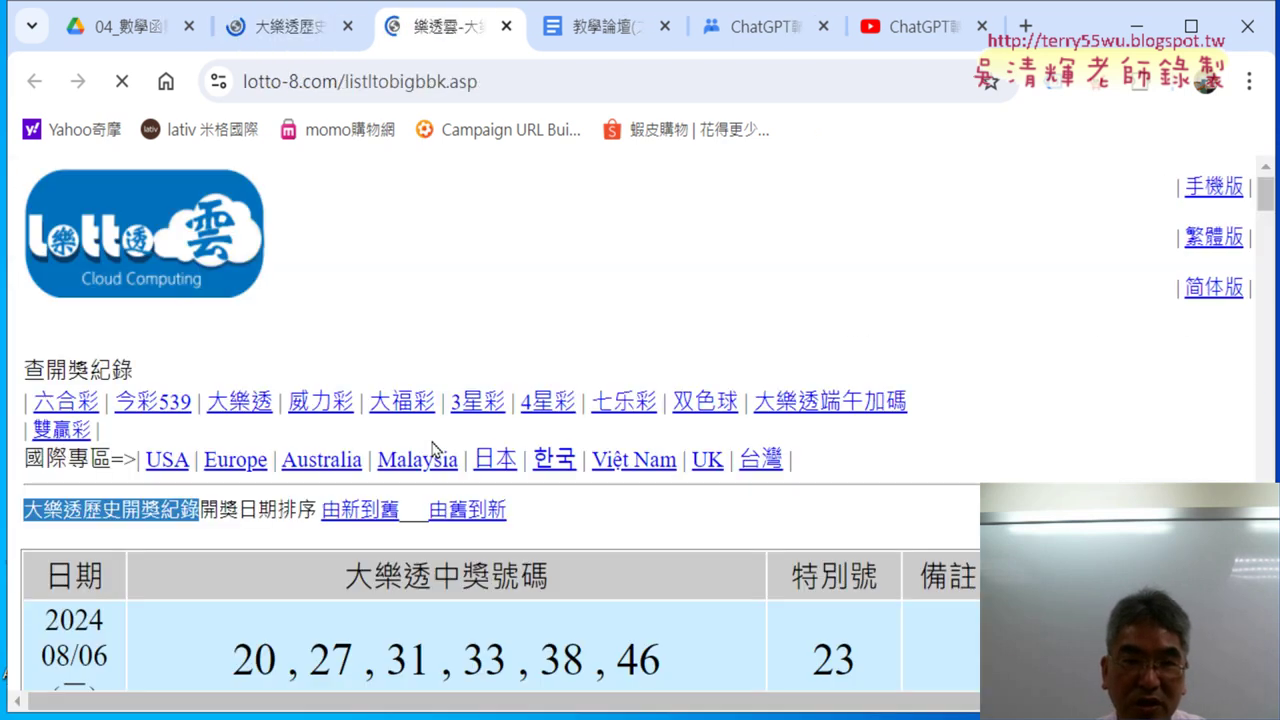
Step: View the lottery page's HTML source, scroll through it, and close it
{"action": "scroll", "coordinate": [414, 466], "scroll_direction": "down", "scroll_amount": 3}
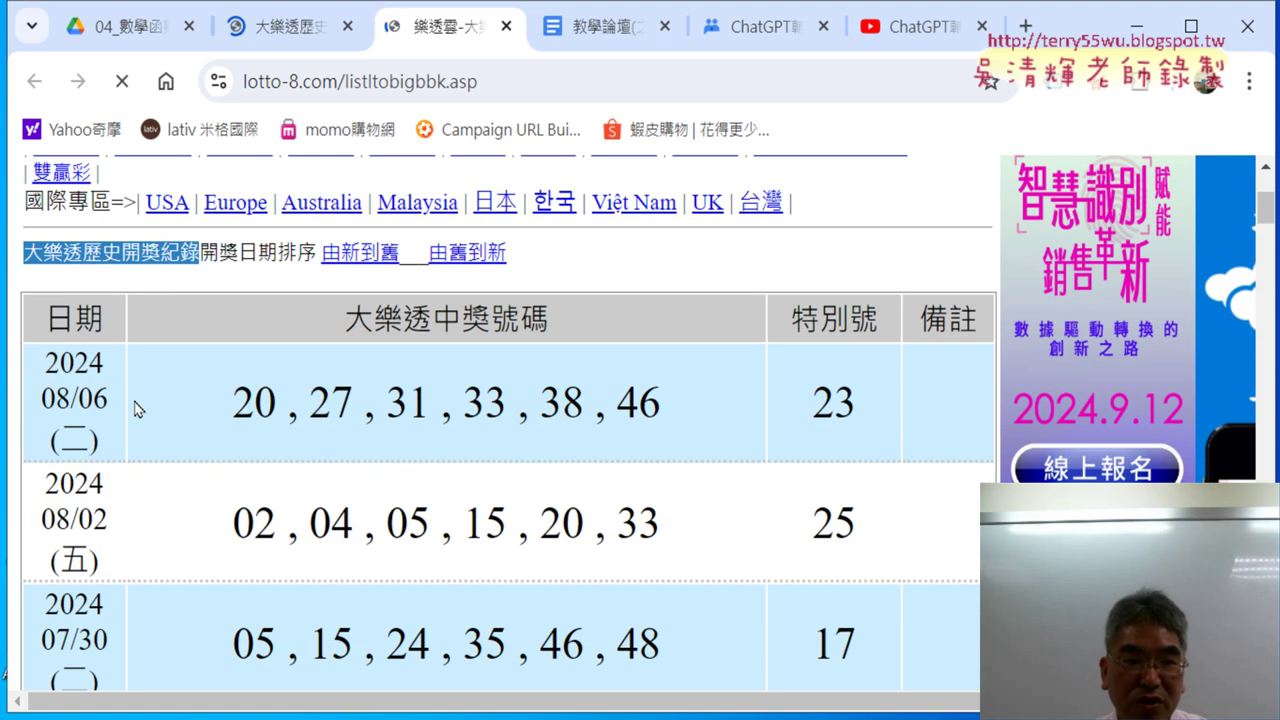
{"action": "right_click", "coordinate": [86, 326]}
{"action": "mouse_move", "coordinate": [194, 632]}
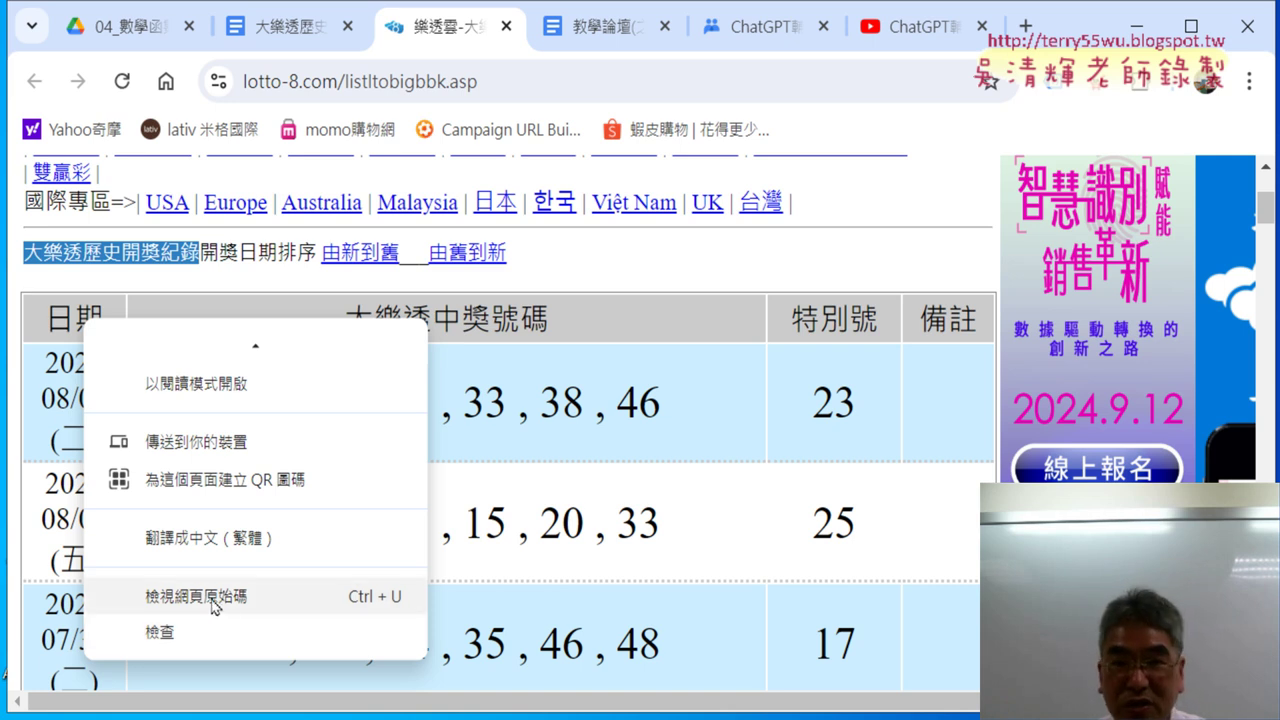
{"action": "left_click", "coordinate": [213, 605]}
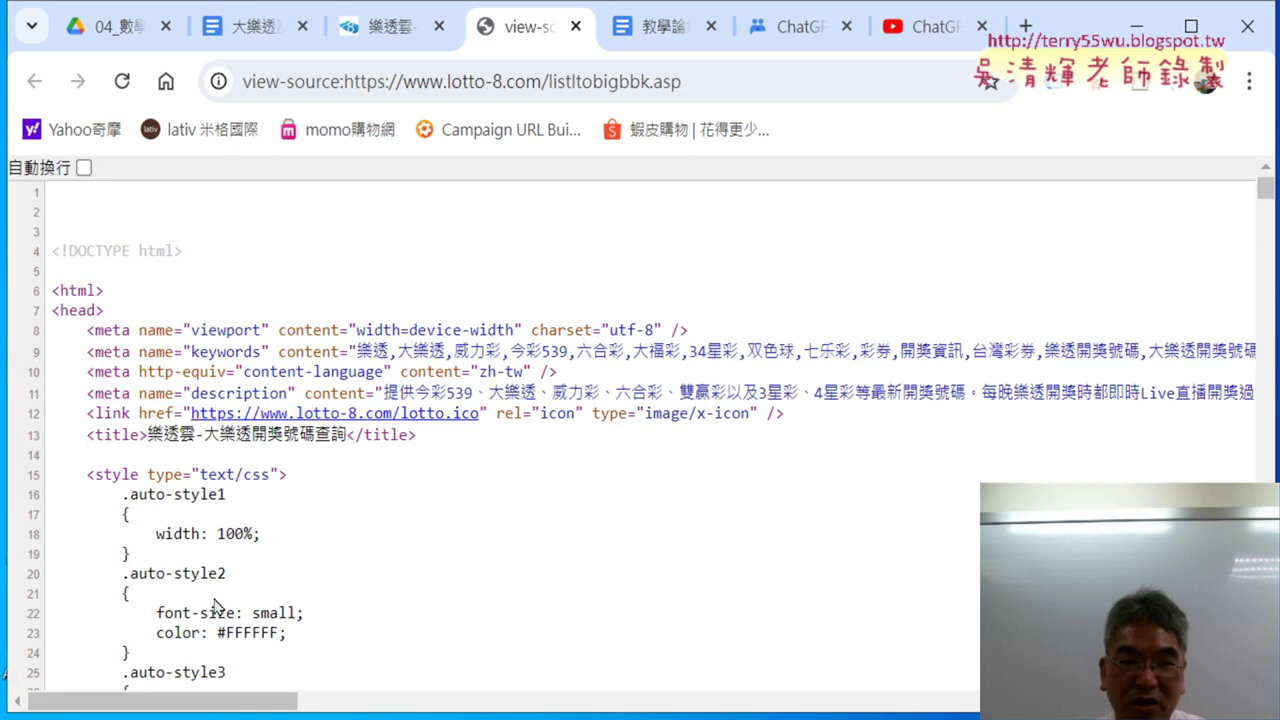
{"action": "scroll", "coordinate": [328, 438], "scroll_direction": "down", "scroll_amount": 3}
{"action": "scroll", "coordinate": [326, 438], "scroll_direction": "down", "scroll_amount": 3}
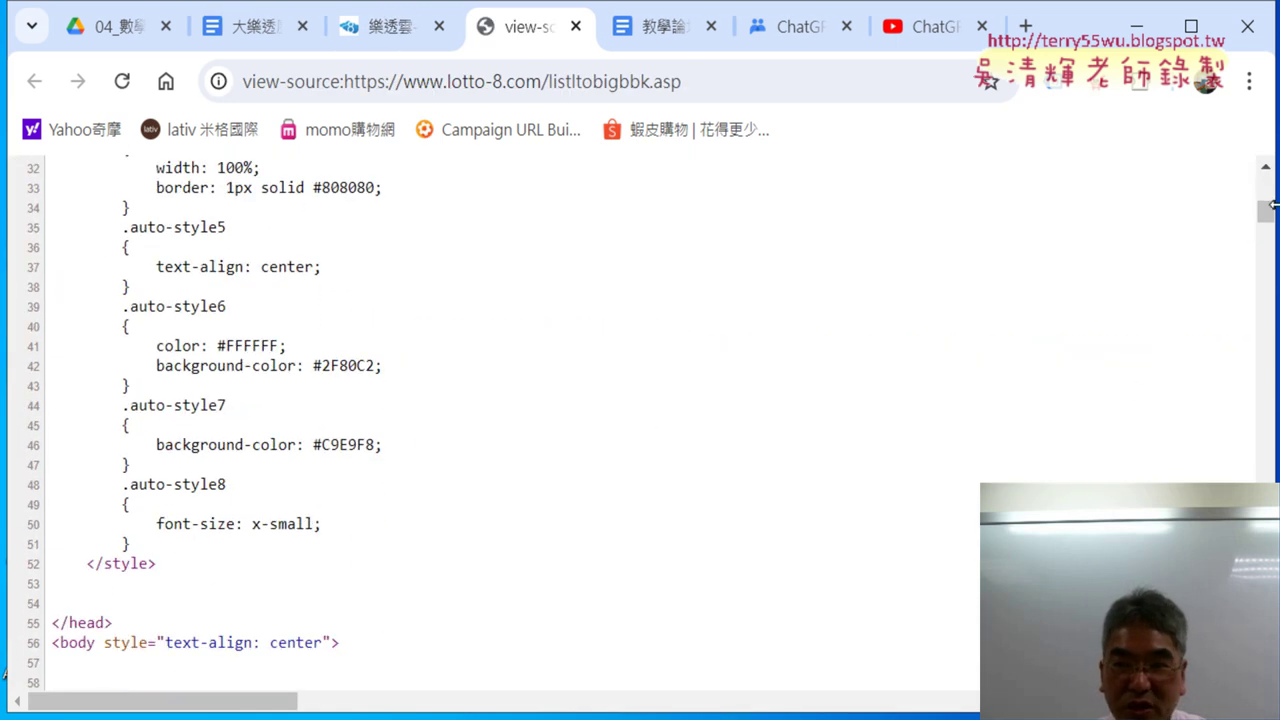
{"action": "left_click_drag", "start_coordinate": [1266, 212], "coordinate": [1266, 680]}
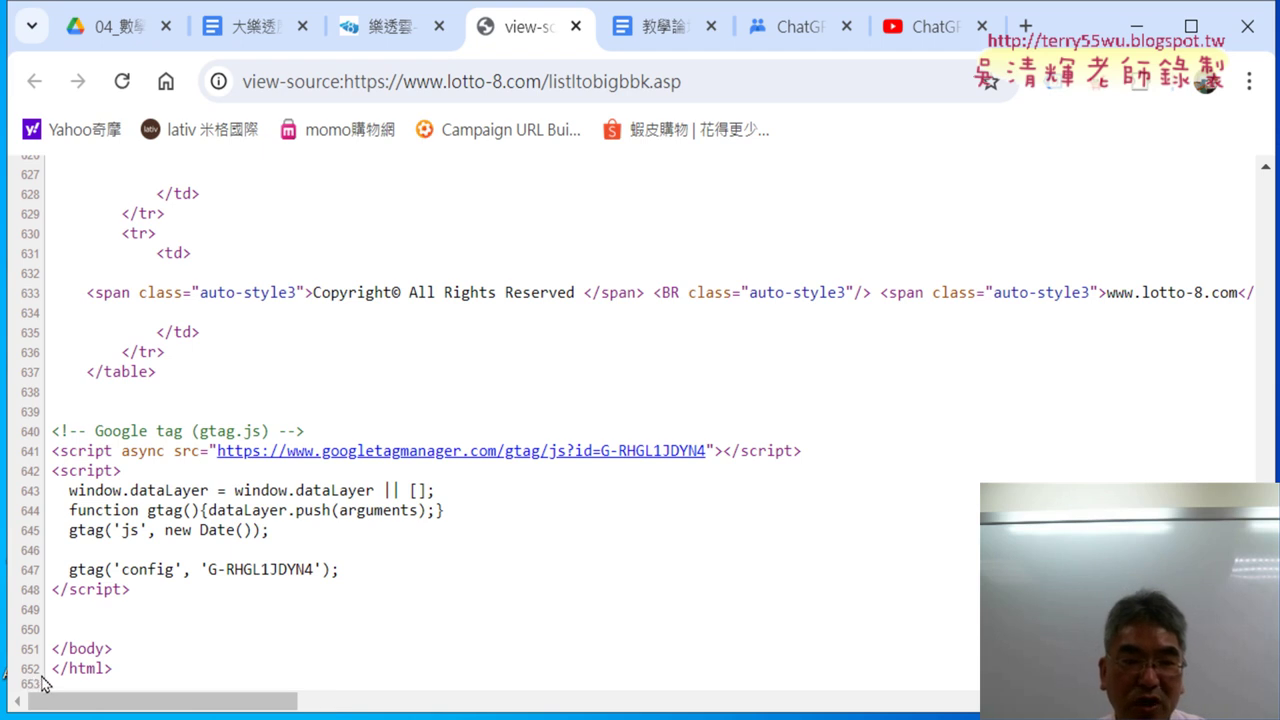
{"action": "left_click", "coordinate": [575, 26]}
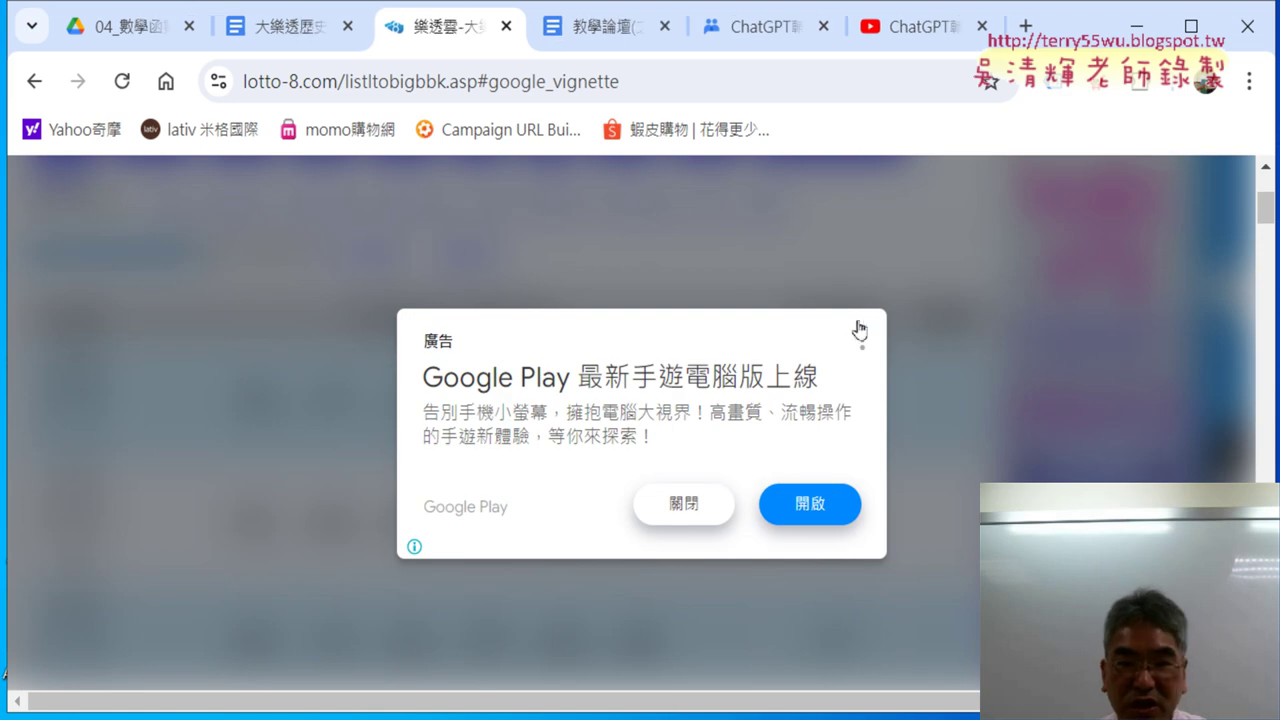
Step: Dismiss the Google Play ad and select the table's 日期 header text
{"action": "left_click", "coordinate": [680, 505]}
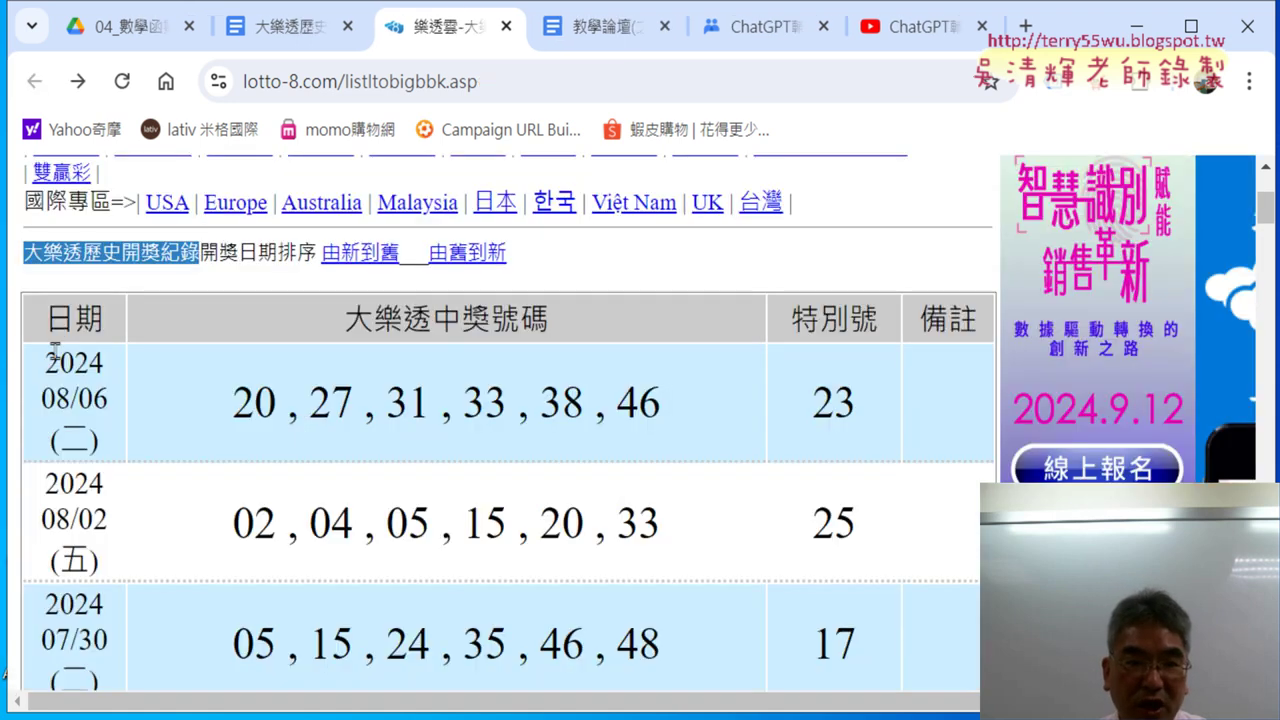
{"action": "left_click_drag", "start_coordinate": [44, 322], "coordinate": [116, 326]}
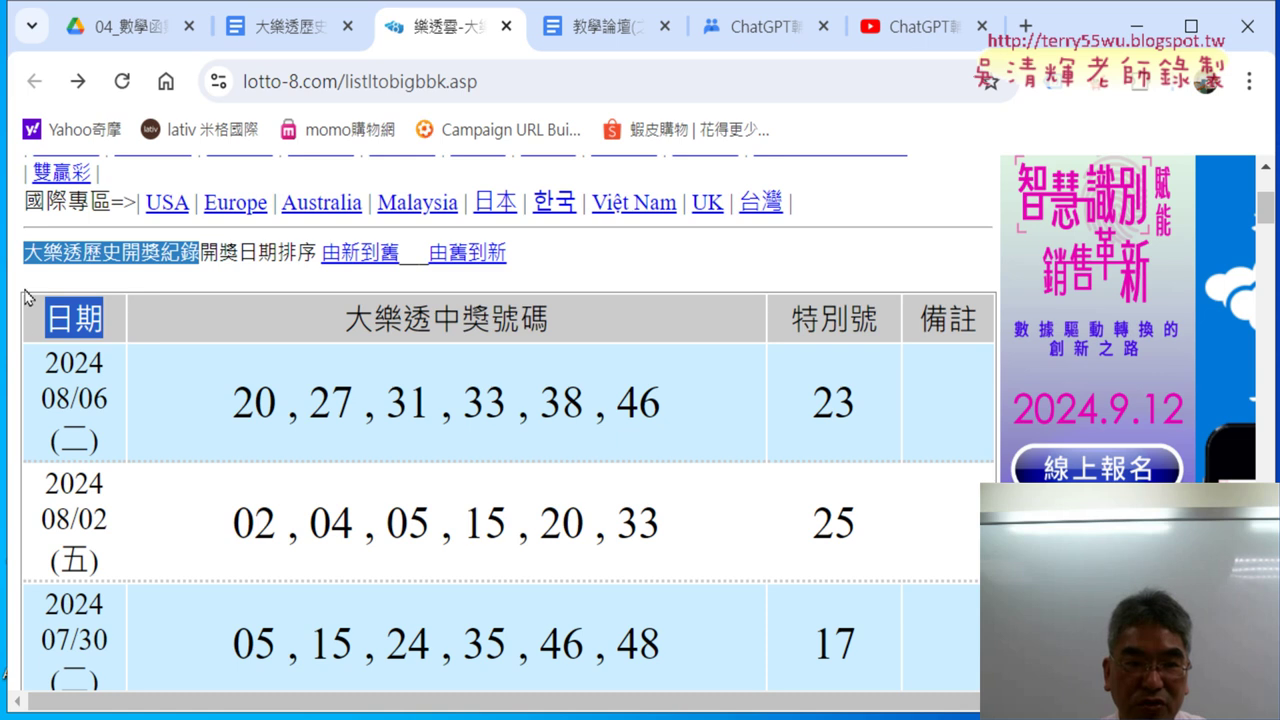
{"action": "right_click", "coordinate": [88, 310]}
Step: Inspect the 日期 header in DevTools, marking the <table tag and the cell corner
{"action": "left_click", "coordinate": [136, 576]}
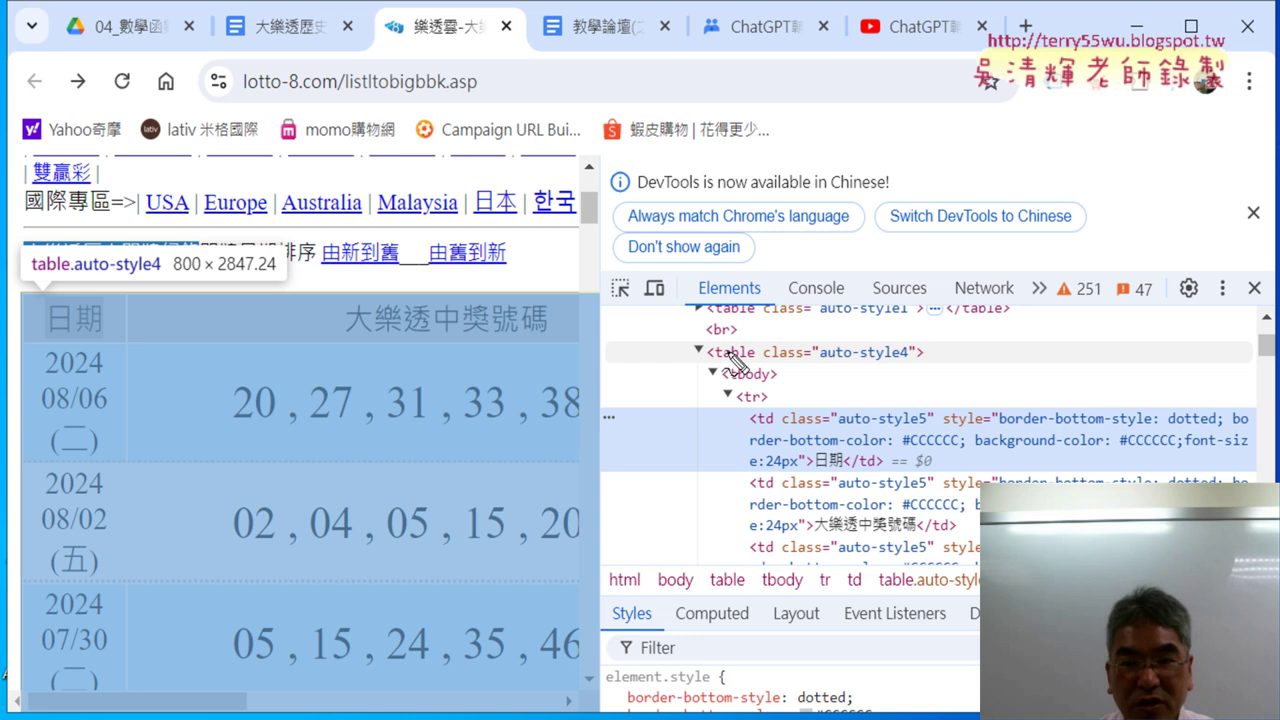
{"action": "mouse_move", "coordinate": [758, 366]}
{"action": "left_mouse_down"}
{"action": "mouse_move", "coordinate": [698, 369]}
{"action": "mouse_move", "coordinate": [708, 338]}
{"action": "mouse_move", "coordinate": [760, 344]}
{"action": "left_mouse_up"}
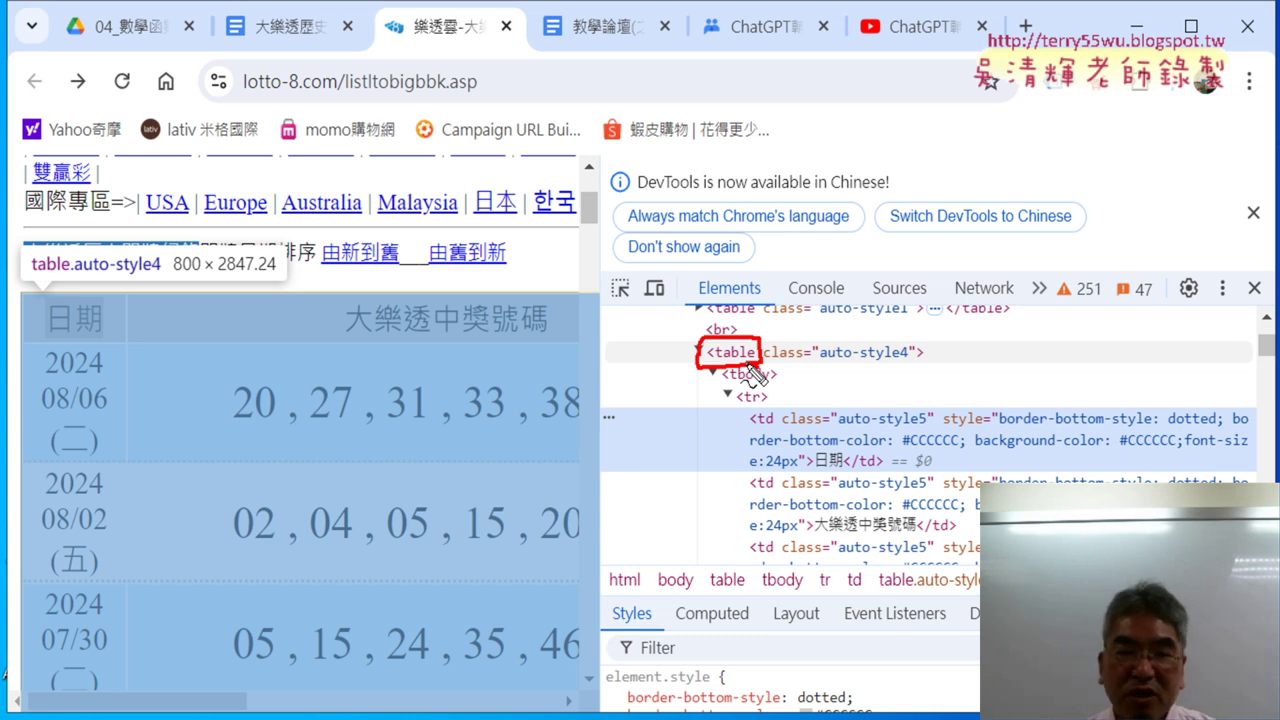
{"action": "left_click_drag", "start_coordinate": [75, 300], "coordinate": [18, 340]}
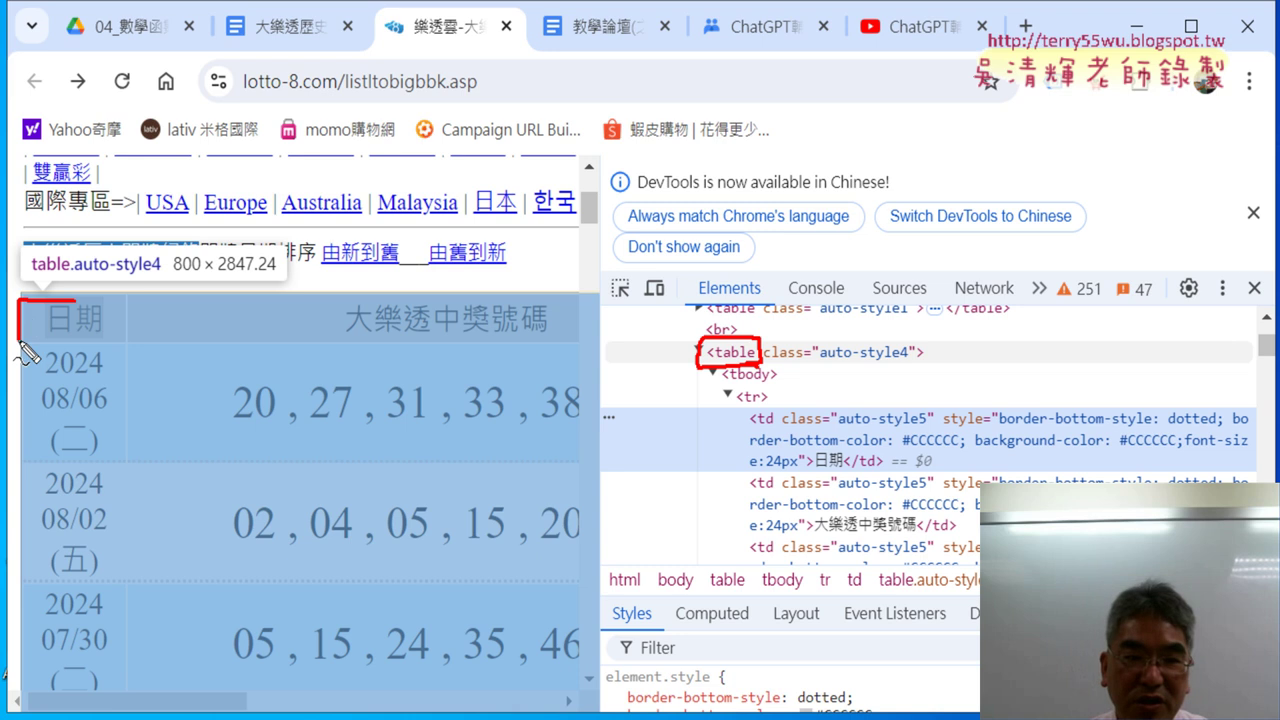
Step: Annotate the auto-style4 table's class line, its link to the page, the 由舊到新 link and <br>
{"action": "left_click_drag", "start_coordinate": [765, 363], "coordinate": [918, 364]}
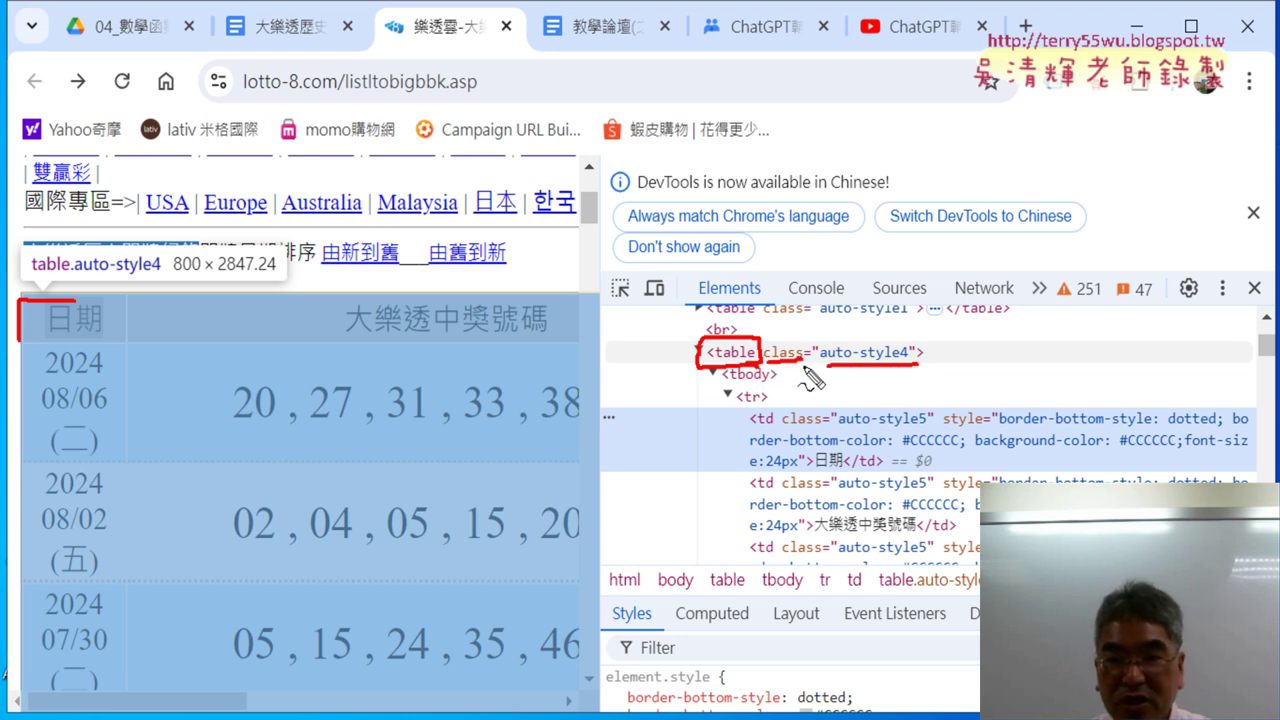
{"action": "left_click_drag", "start_coordinate": [680, 372], "coordinate": [936, 368]}
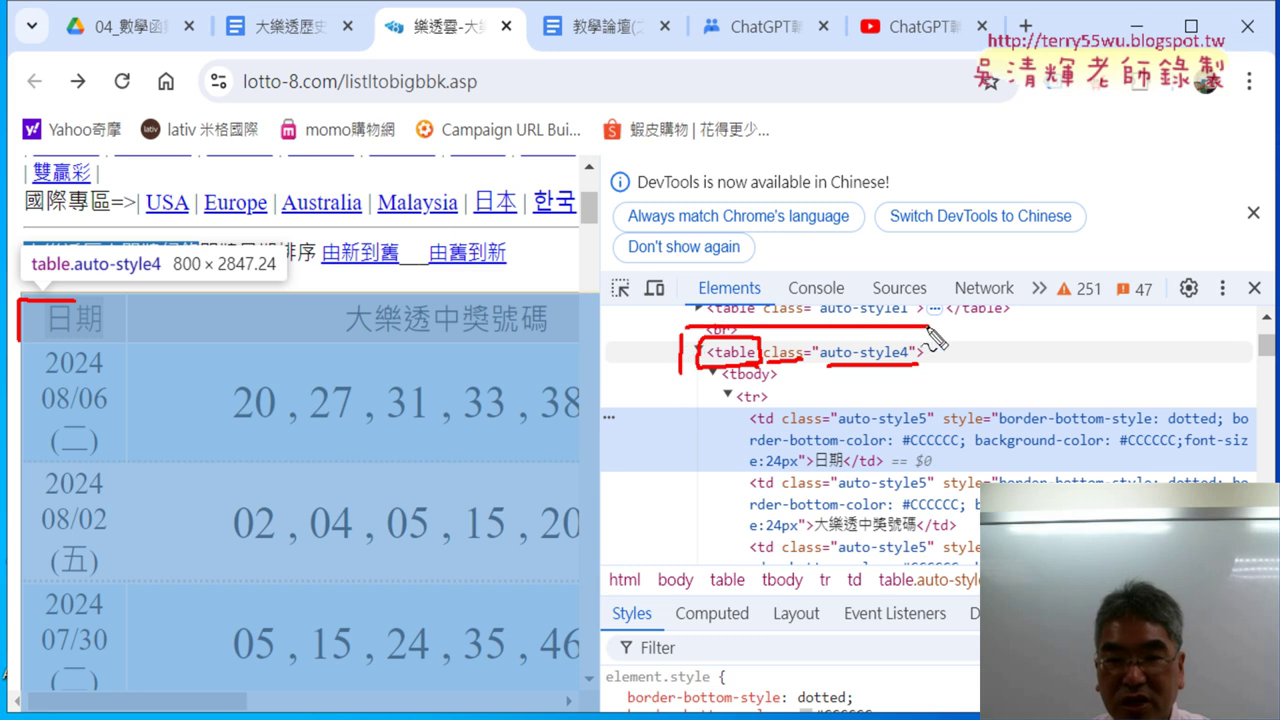
{"action": "left_click_drag", "start_coordinate": [680, 376], "coordinate": [938, 374]}
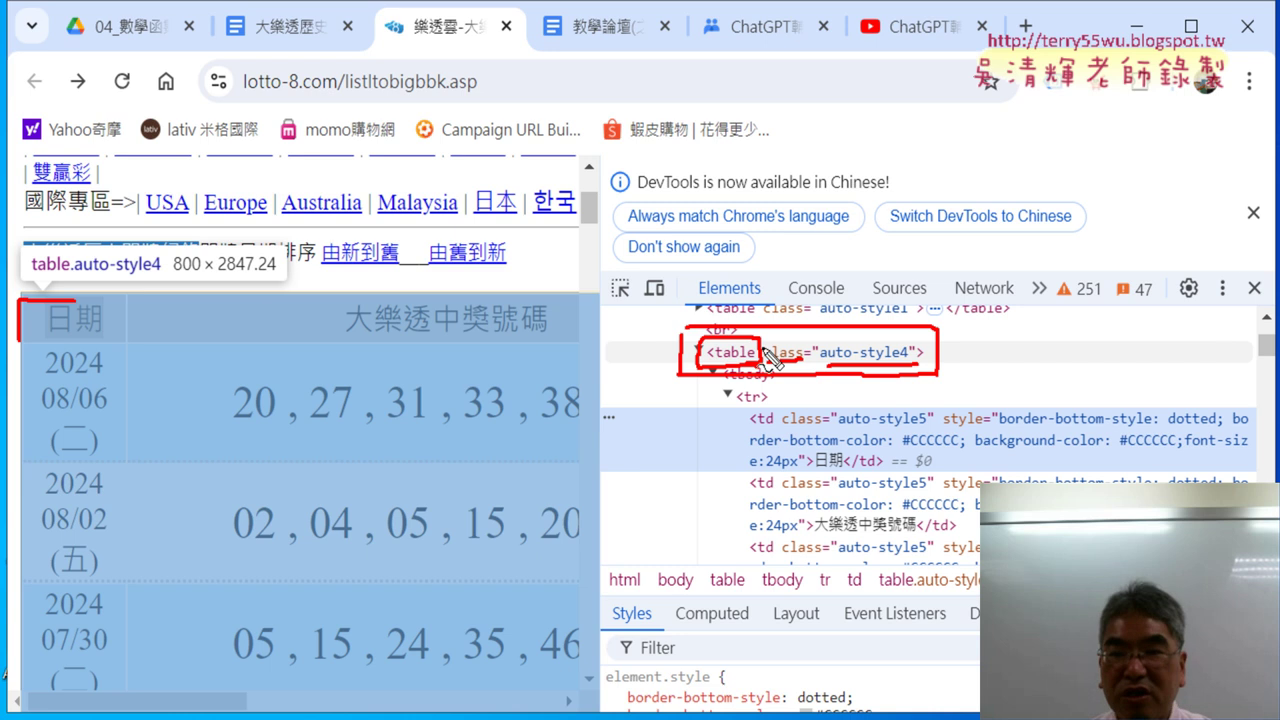
{"action": "mouse_move", "coordinate": [584, 338]}
{"action": "left_mouse_down"}
{"action": "mouse_move", "coordinate": [684, 350]}
{"action": "mouse_move", "coordinate": [678, 372]}
{"action": "left_mouse_up"}
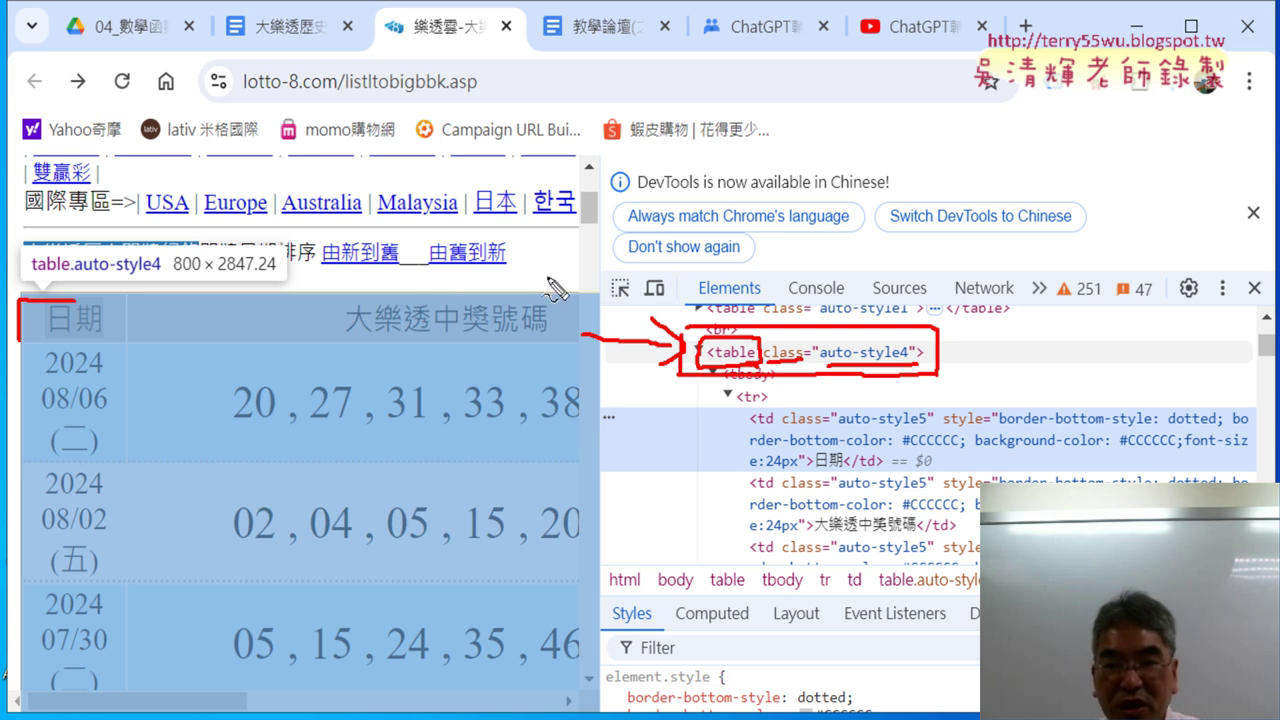
{"action": "left_click_drag", "start_coordinate": [440, 262], "coordinate": [572, 298]}
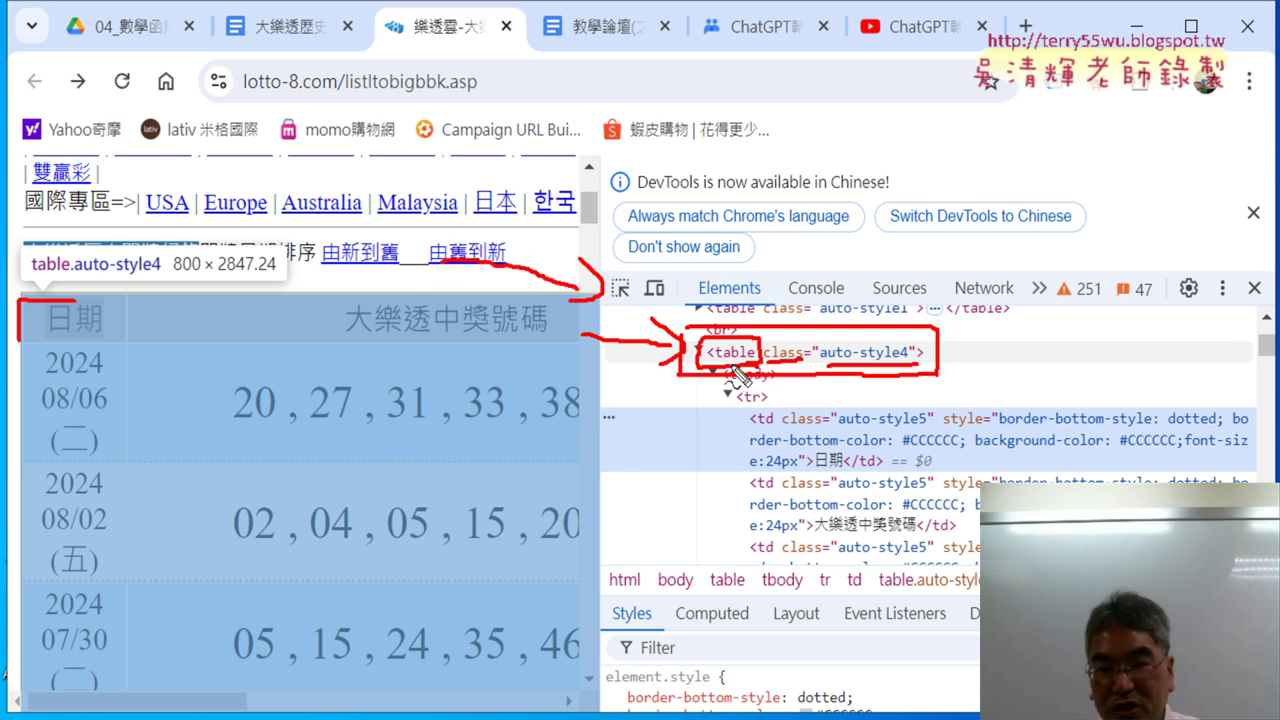
{"action": "left_click_drag", "start_coordinate": [698, 330], "coordinate": [760, 328]}
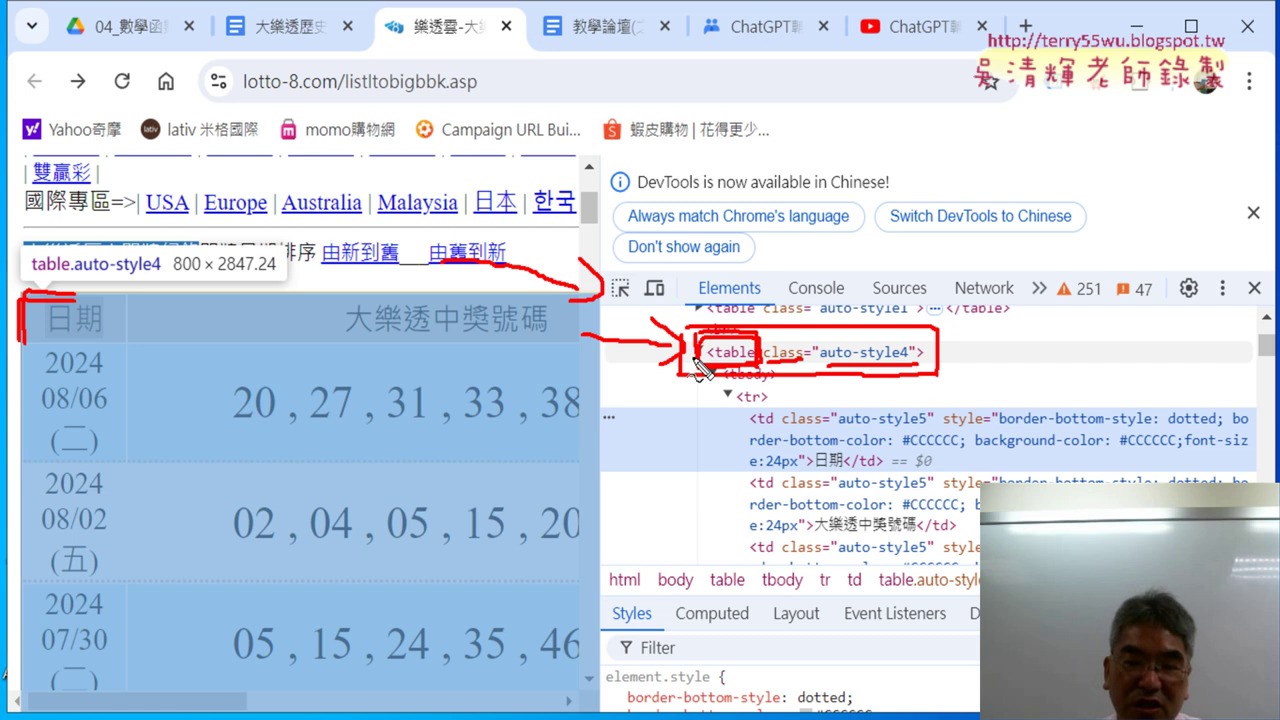
Step: Select the auto-style4 table element and search the page markup for 'table'
{"action": "key", "text": "Escape"}
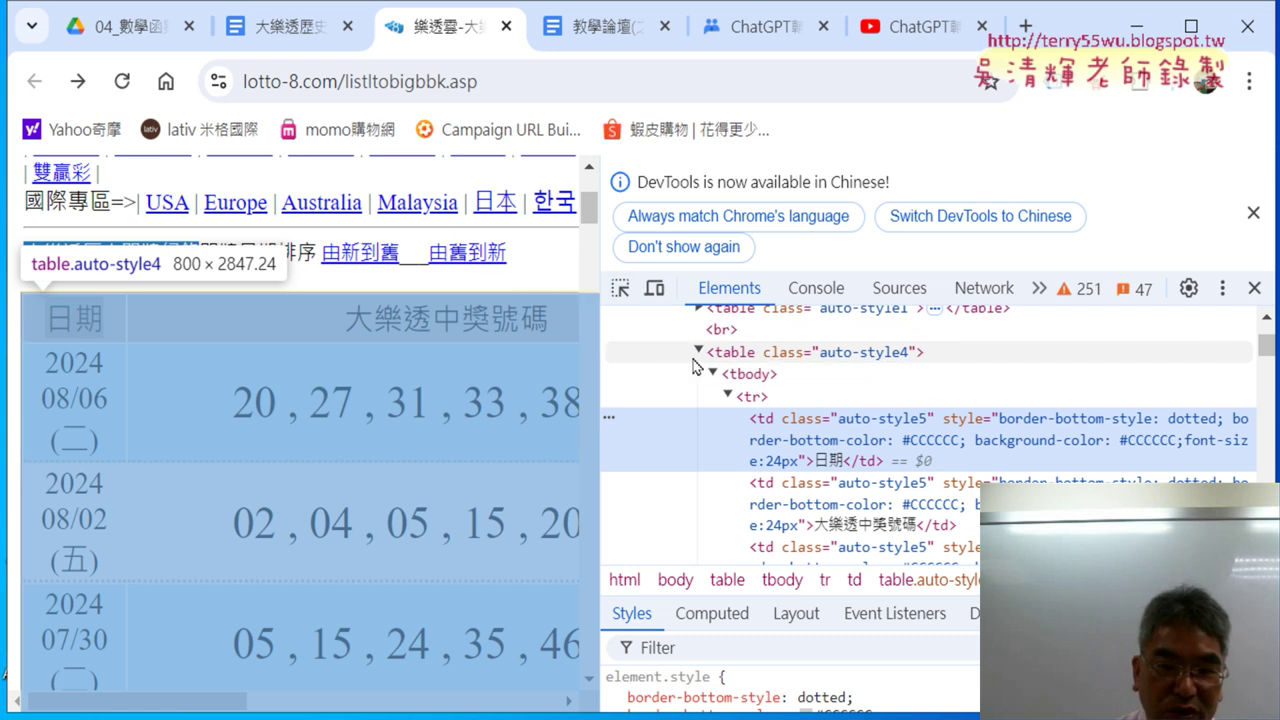
{"action": "left_click", "coordinate": [740, 358]}
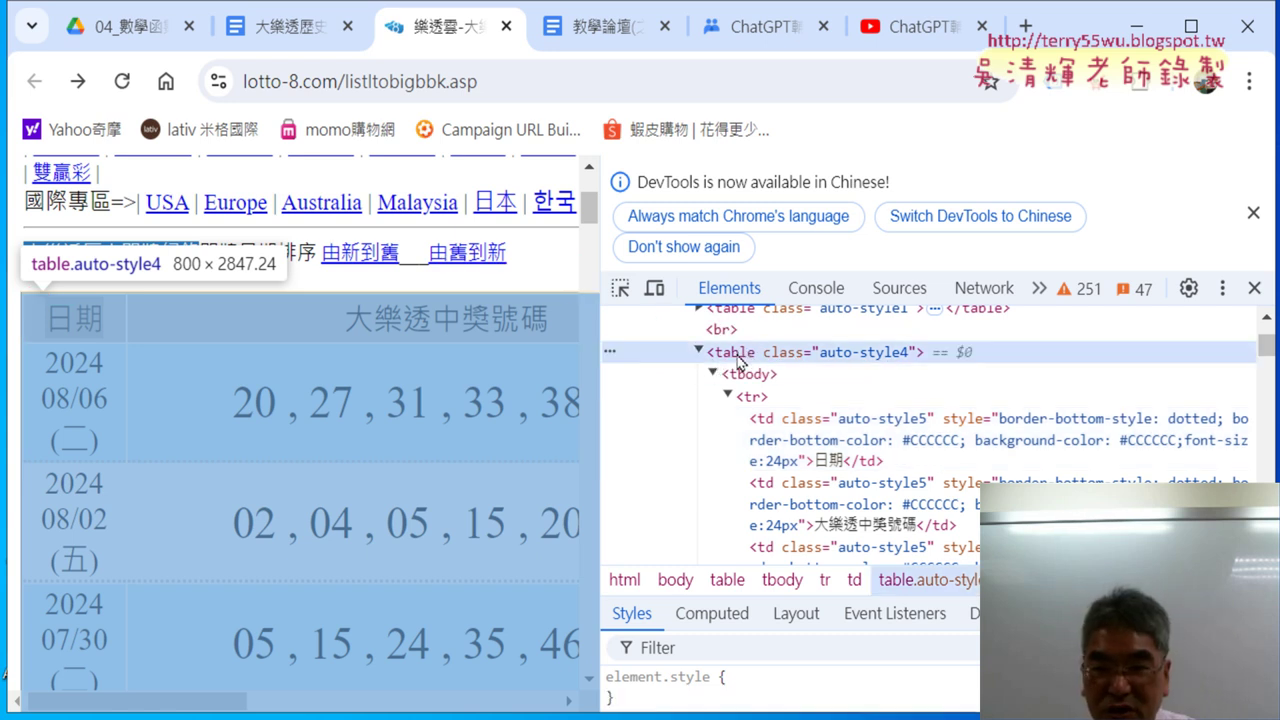
{"action": "double_click", "coordinate": [738, 355]}
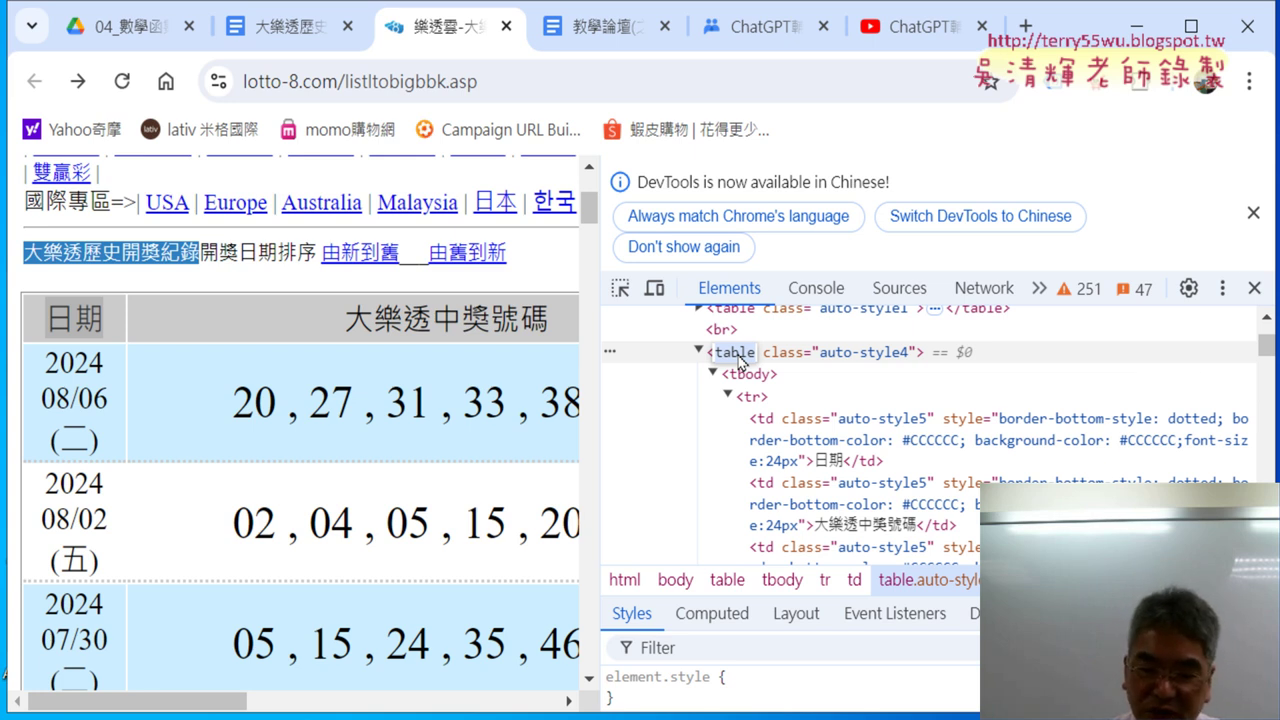
{"action": "key", "text": "ctrl+f"}
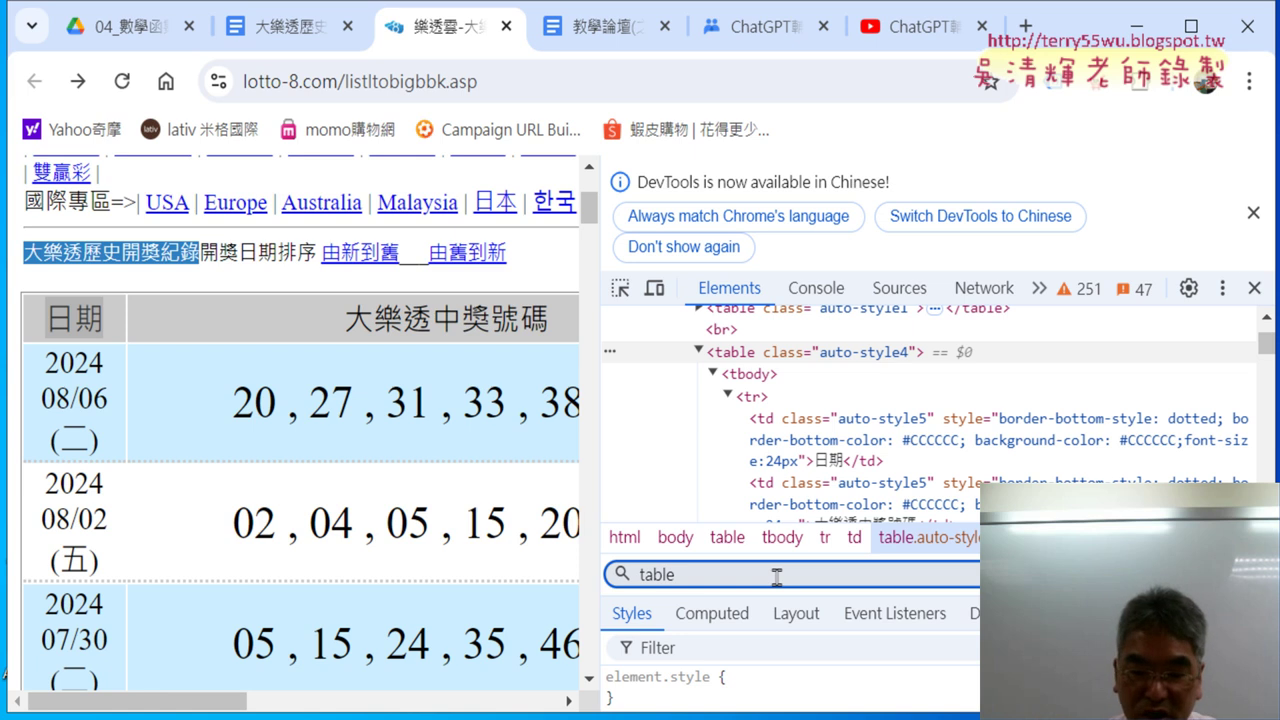
Step: Change the markup search to '<table' and step to the third match, the 1024px-wide table
{"action": "type", "text": "<"}
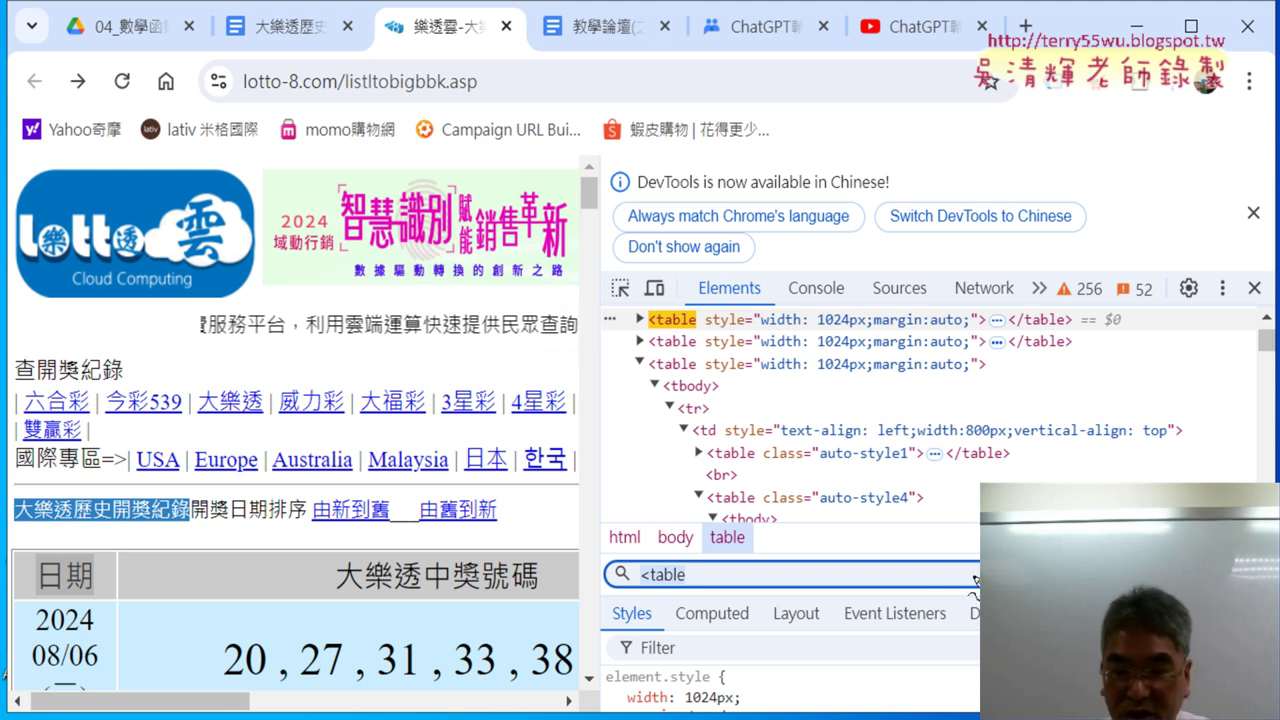
{"action": "left_click_drag", "start_coordinate": [635, 588], "coordinate": [686, 588]}
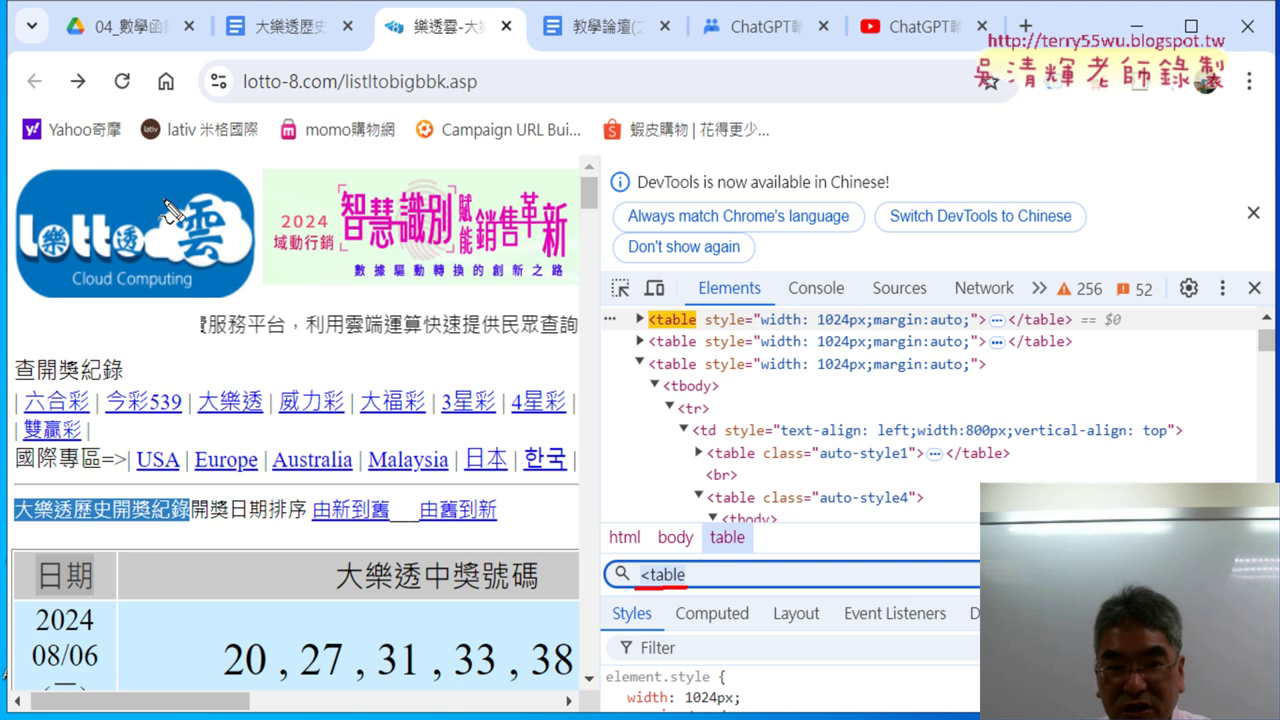
{"action": "left_click_drag", "start_coordinate": [205, 92], "coordinate": [258, 126]}
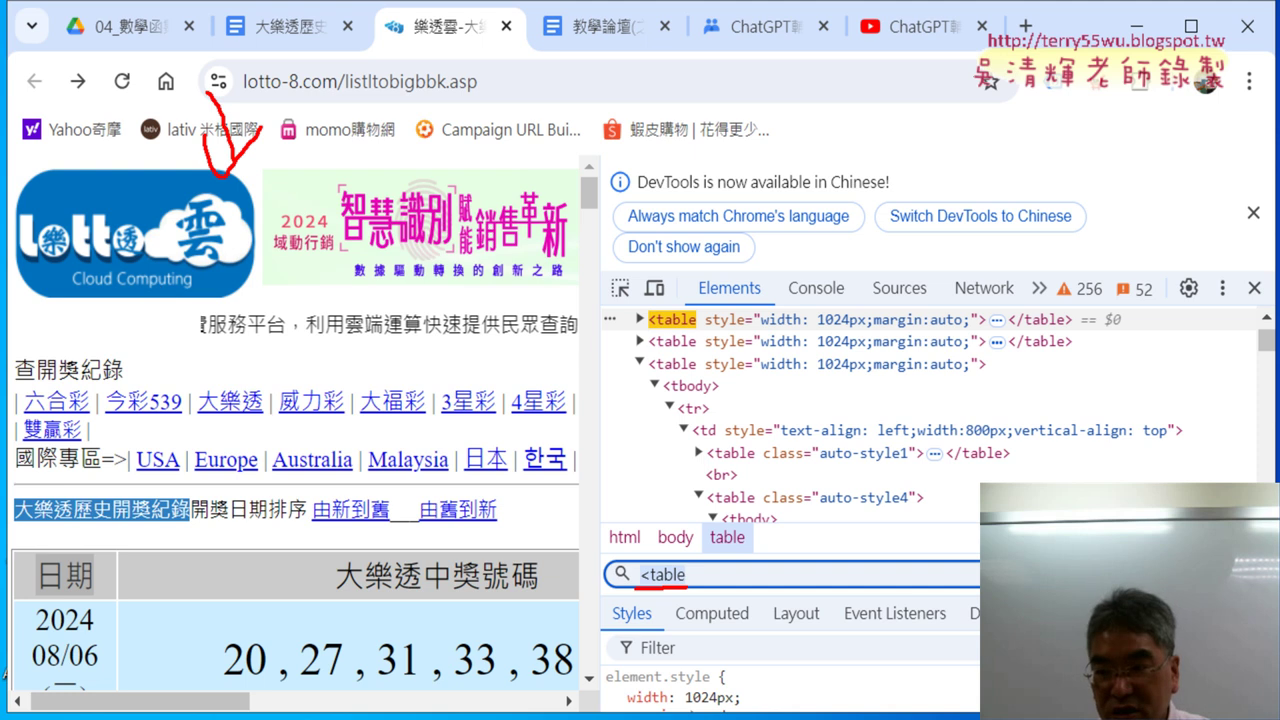
{"action": "key", "text": "Escape"}
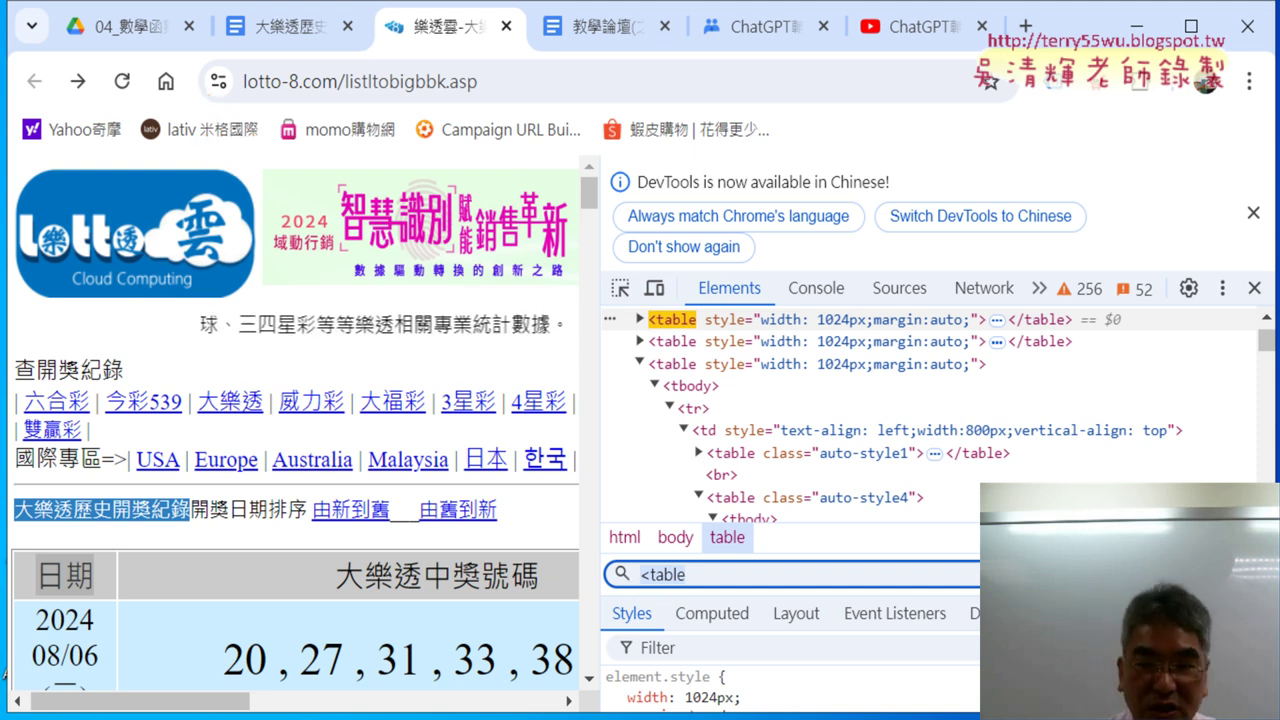
{"action": "key", "text": "Return"}
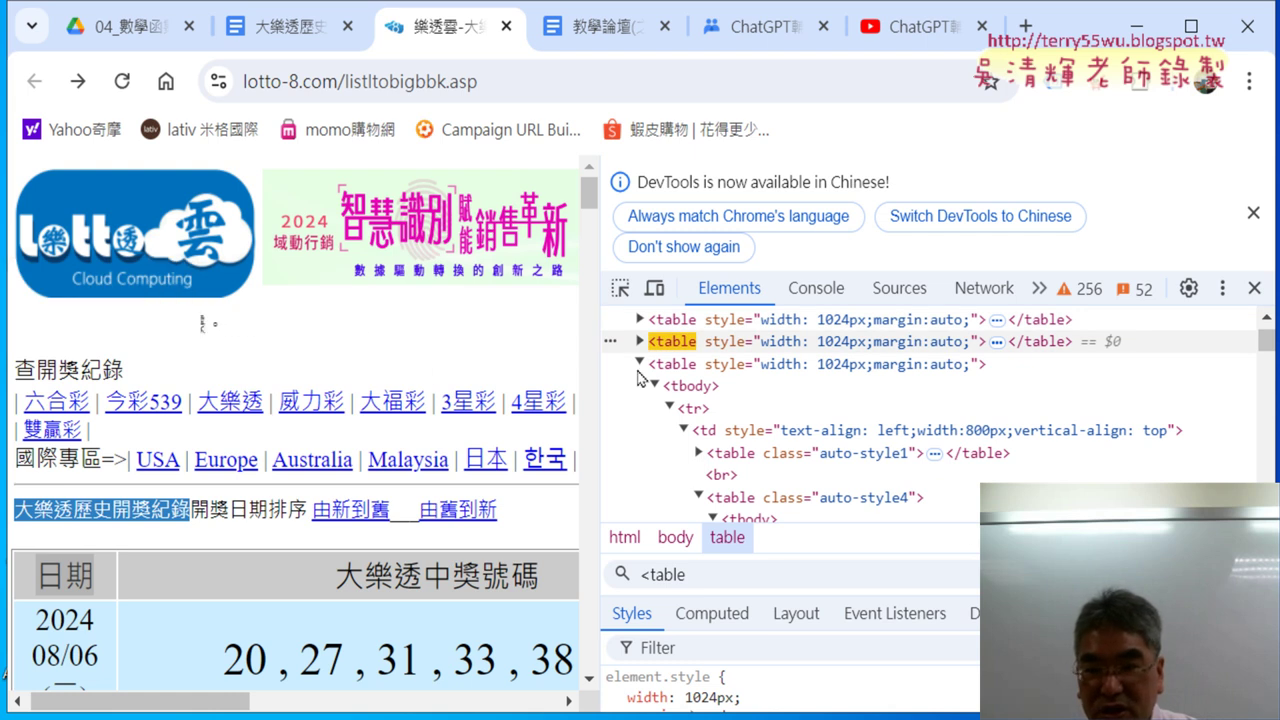
{"action": "key", "text": "Return"}
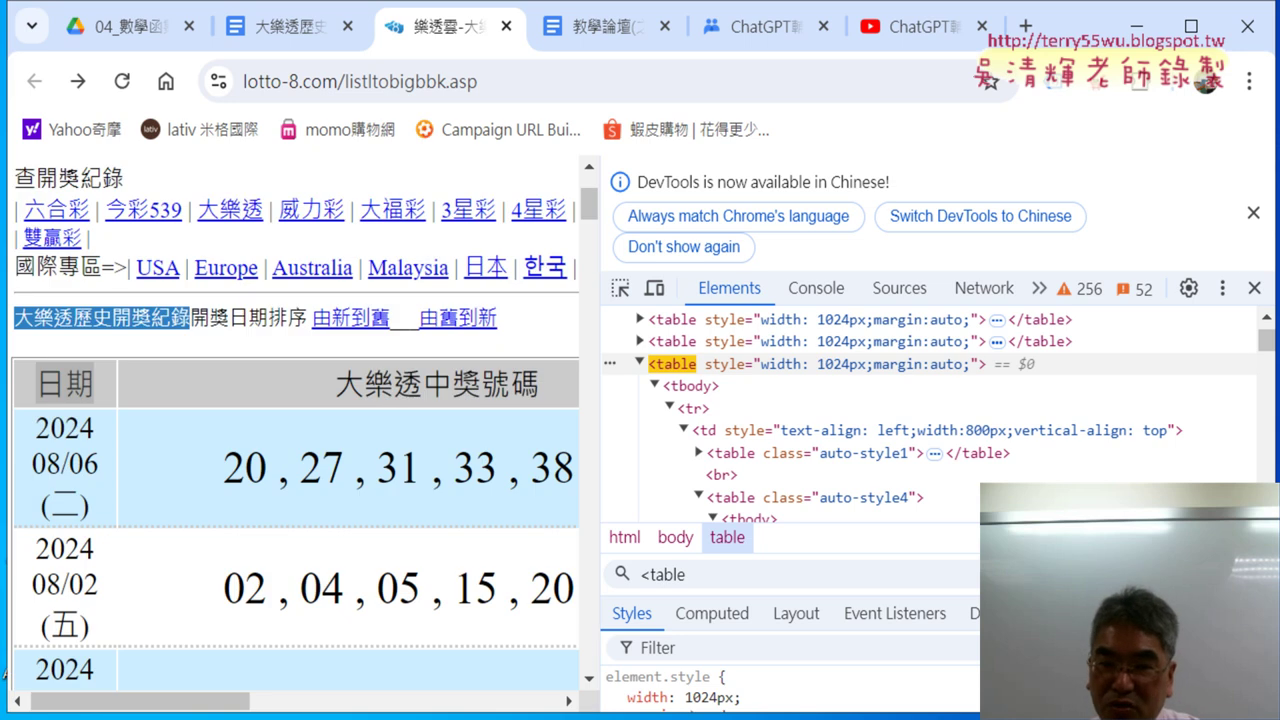
Step: Step through the auto-style1 match to the auto-style4 draw-results table
{"action": "key", "text": "Return"}
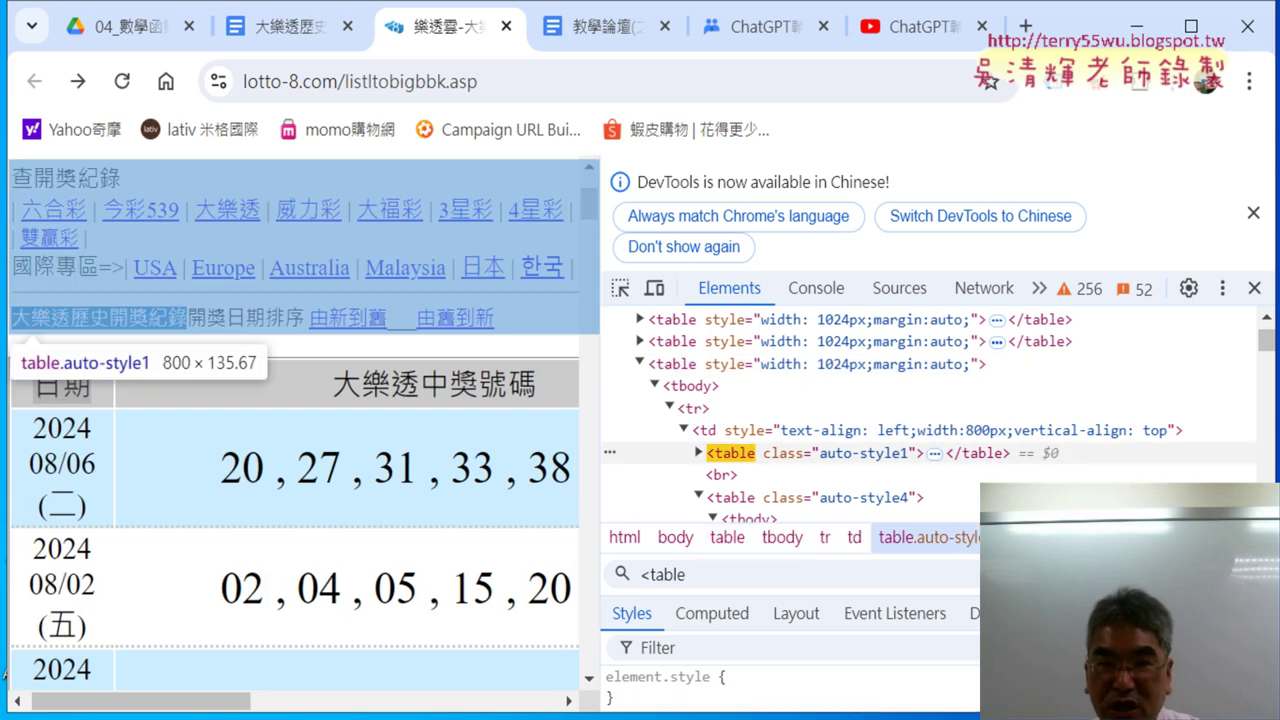
{"action": "key", "text": "Return"}
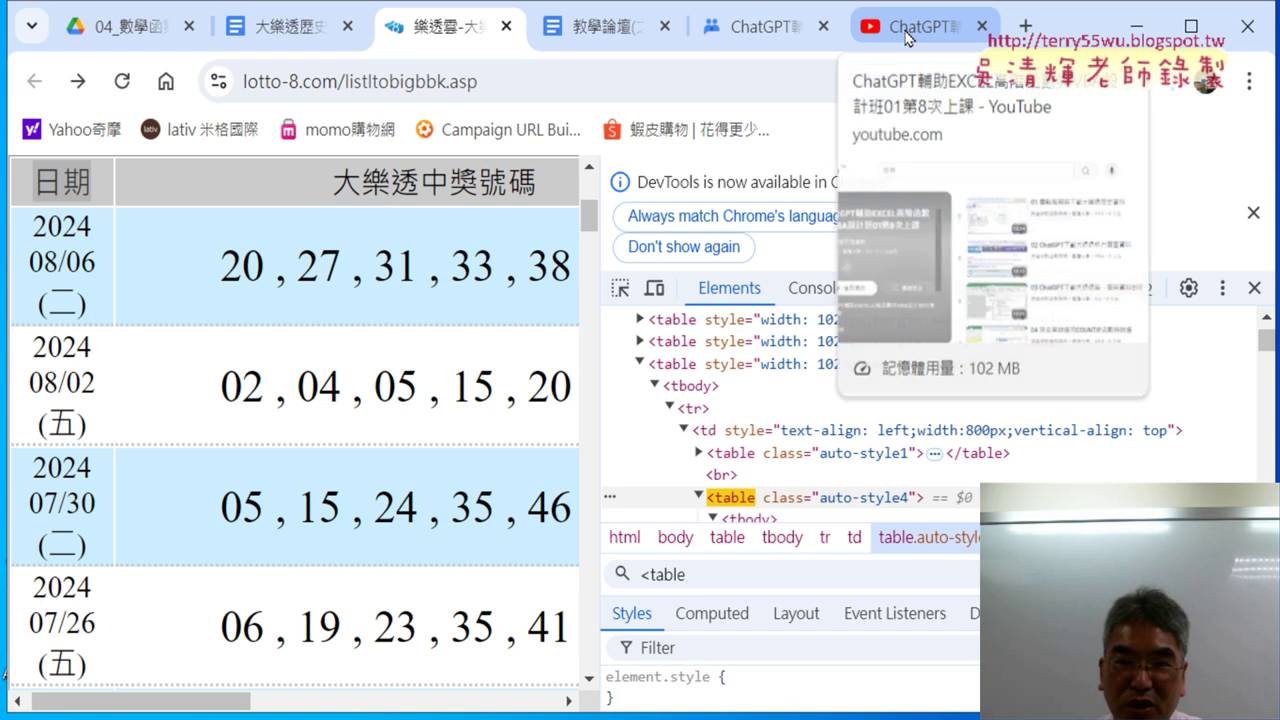
Step: Open the course playlist link on YouTube, close that tab, and return to the Groups post
{"action": "left_click", "coordinate": [760, 26]}
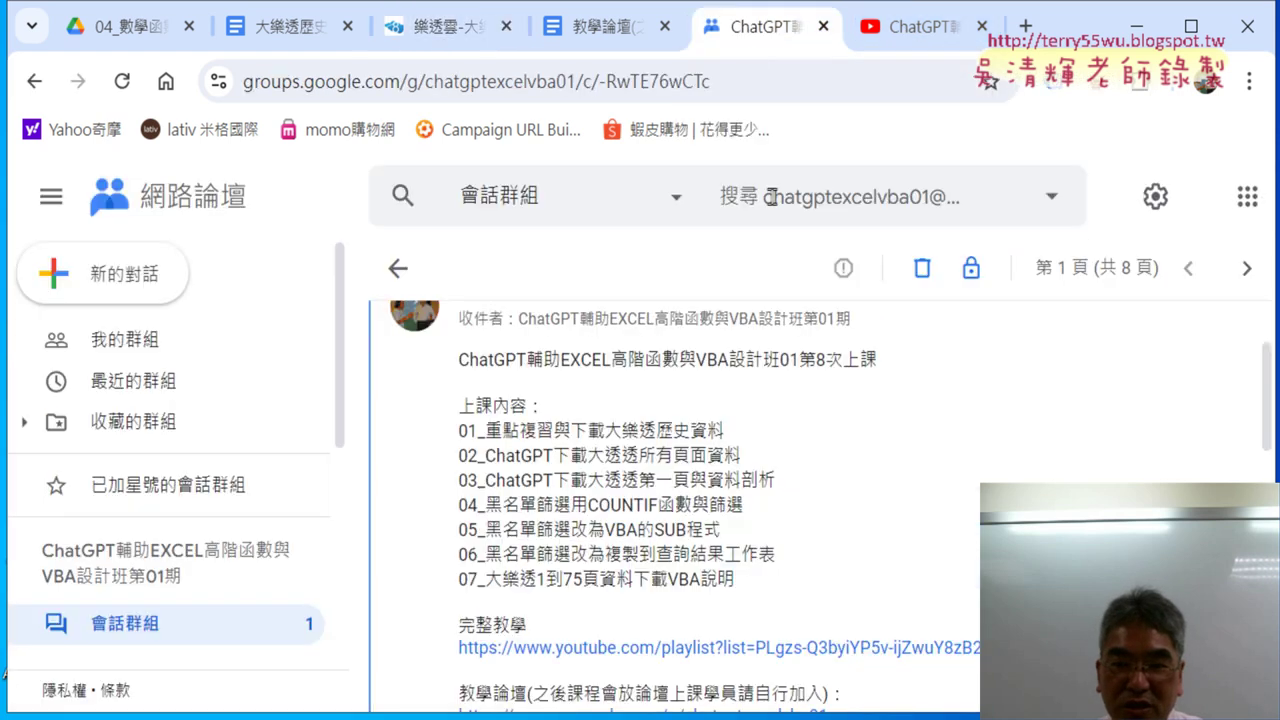
{"action": "scroll", "coordinate": [855, 400], "scroll_direction": "down", "scroll_amount": 2}
{"action": "left_click", "coordinate": [880, 524]}
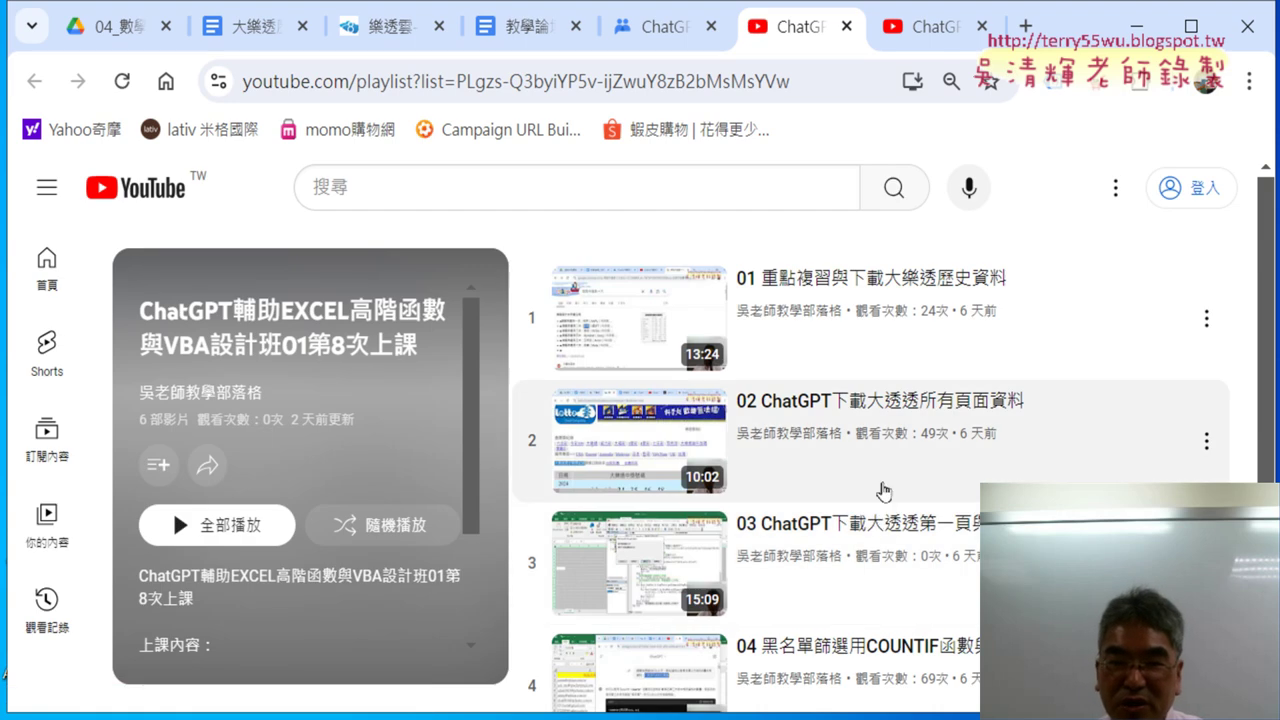
{"action": "left_click", "coordinate": [981, 27]}
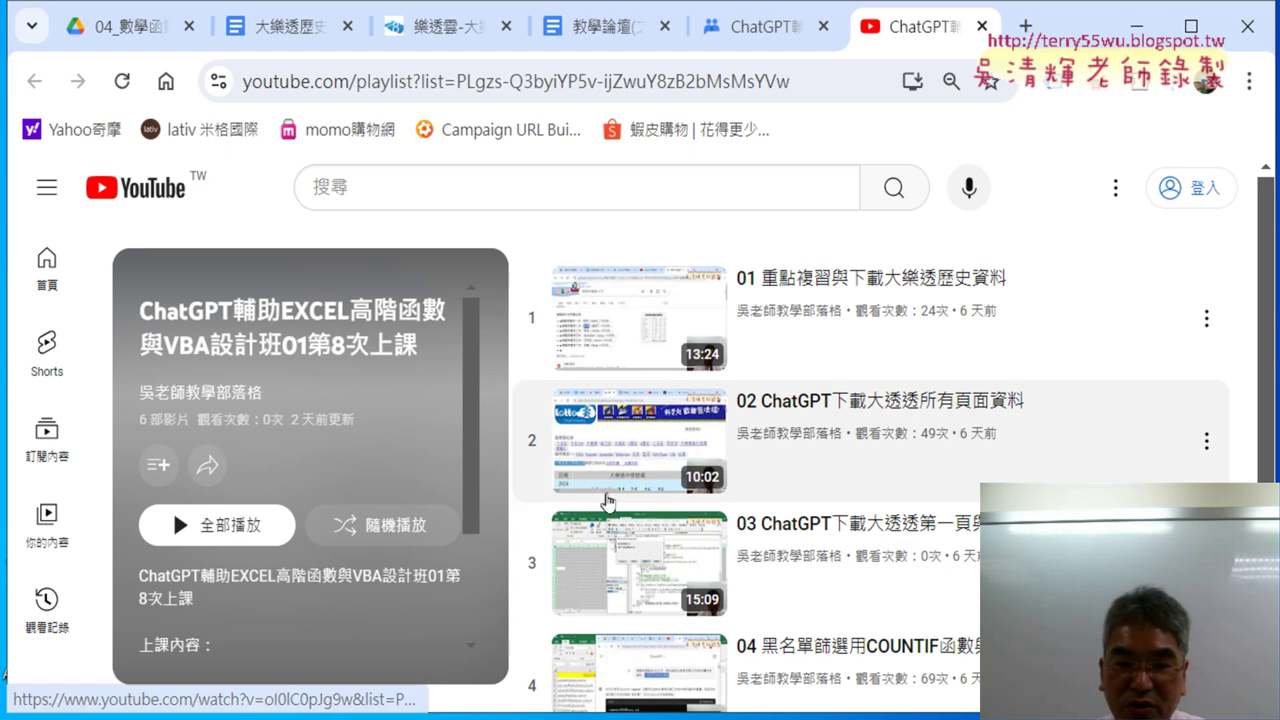
{"action": "left_click", "coordinate": [760, 26]}
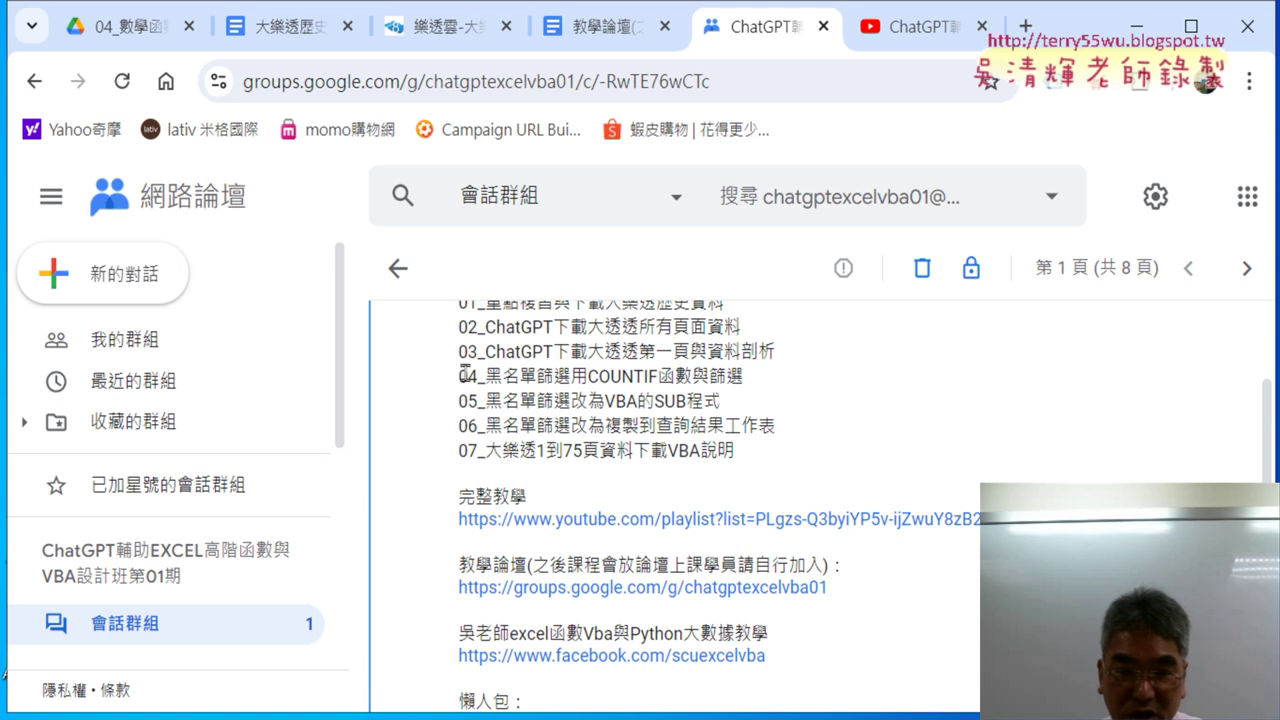
Step: Highlight the lesson 04 title, then reselect it from COUNTIF函數 through 篩選
{"action": "mouse_move", "coordinate": [468, 375]}
{"action": "left_mouse_down"}
{"action": "mouse_move", "coordinate": [773, 386]}
{"action": "mouse_move", "coordinate": [587, 376]}
{"action": "left_mouse_up"}
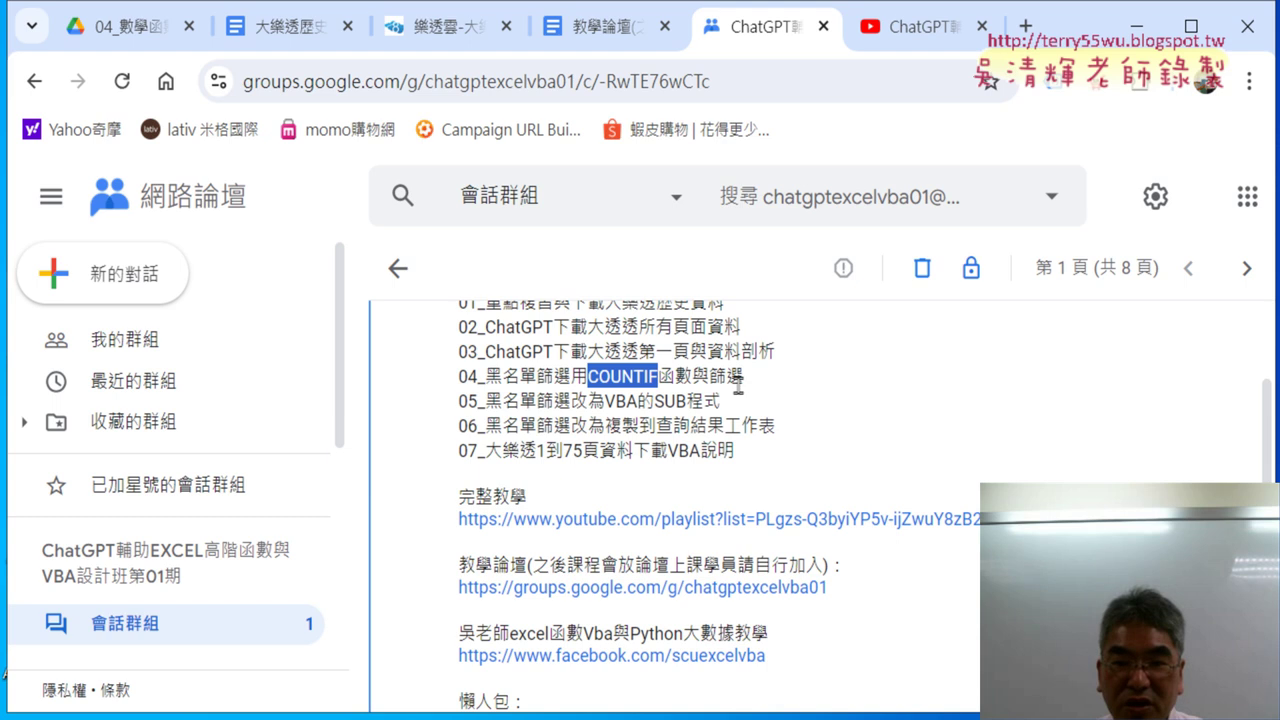
{"action": "left_click_drag", "start_coordinate": [709, 376], "coordinate": [747, 378]}
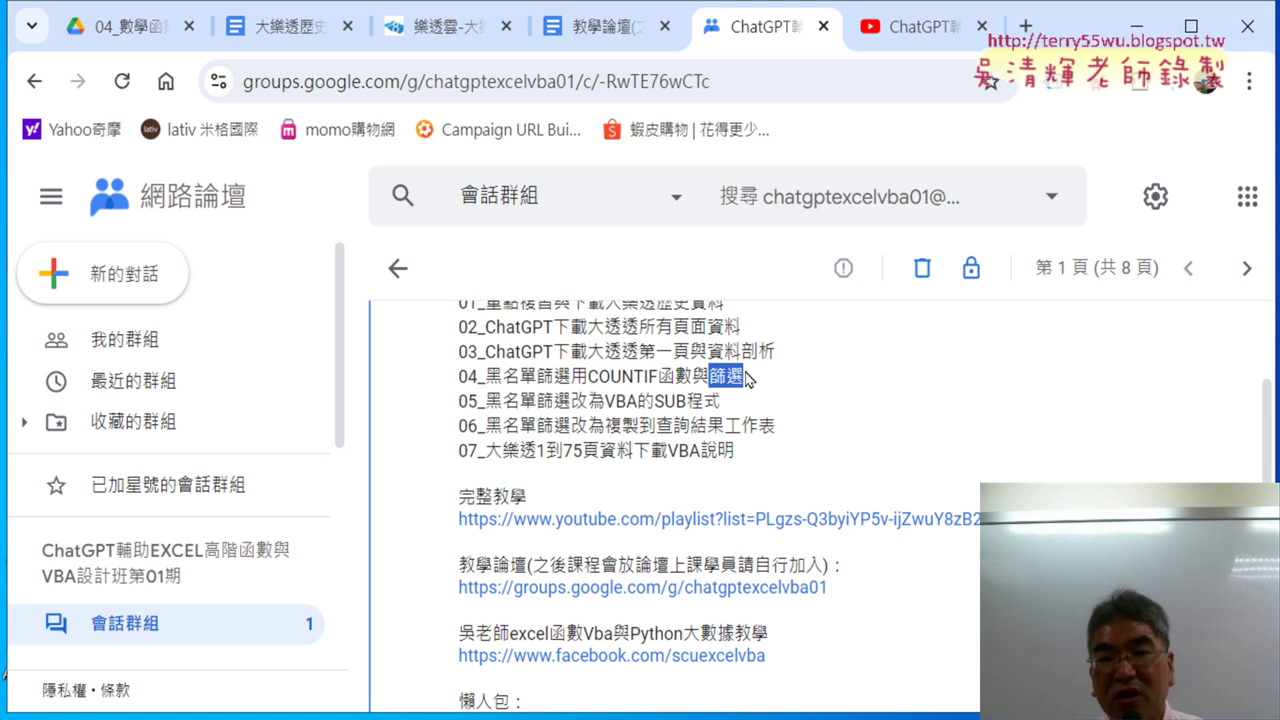
{"action": "left_click", "coordinate": [588, 378]}
{"action": "left_click_drag", "start_coordinate": [588, 378], "coordinate": [744, 381]}
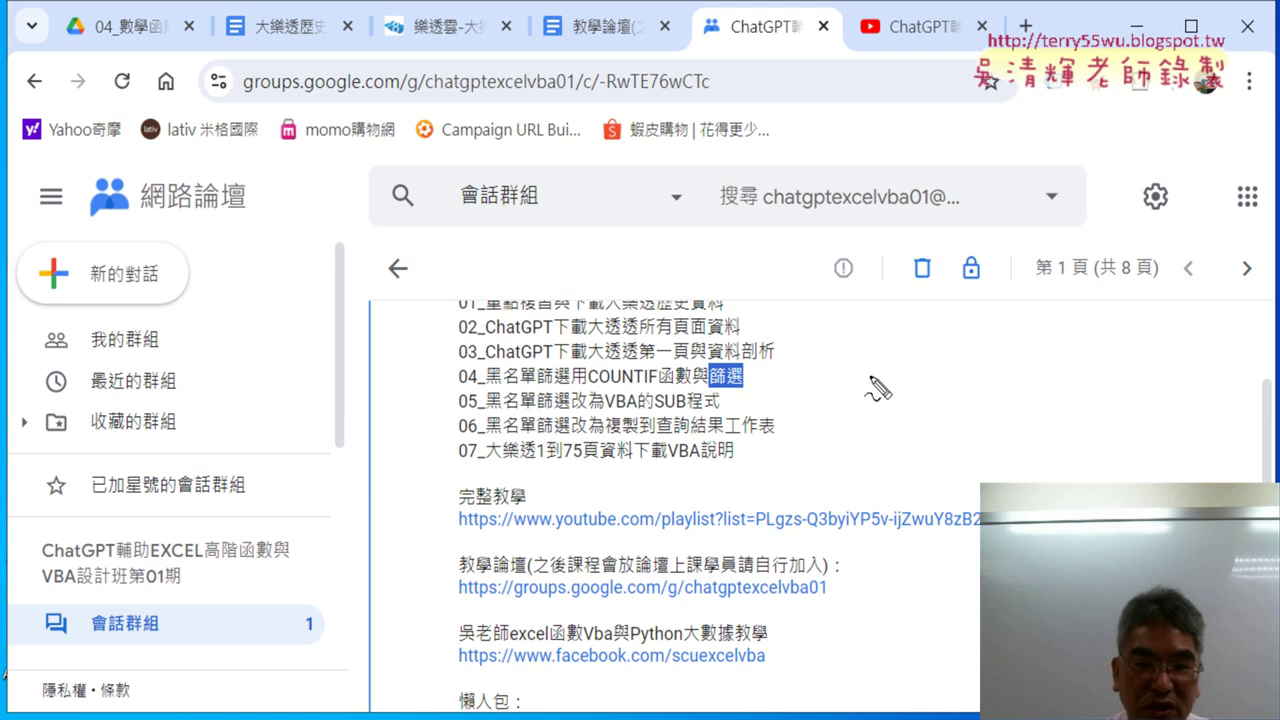
Step: Circle 篩選 in red, then erase the annotations and deselect the word
{"action": "left_click_drag", "start_coordinate": [738, 398], "coordinate": [752, 388]}
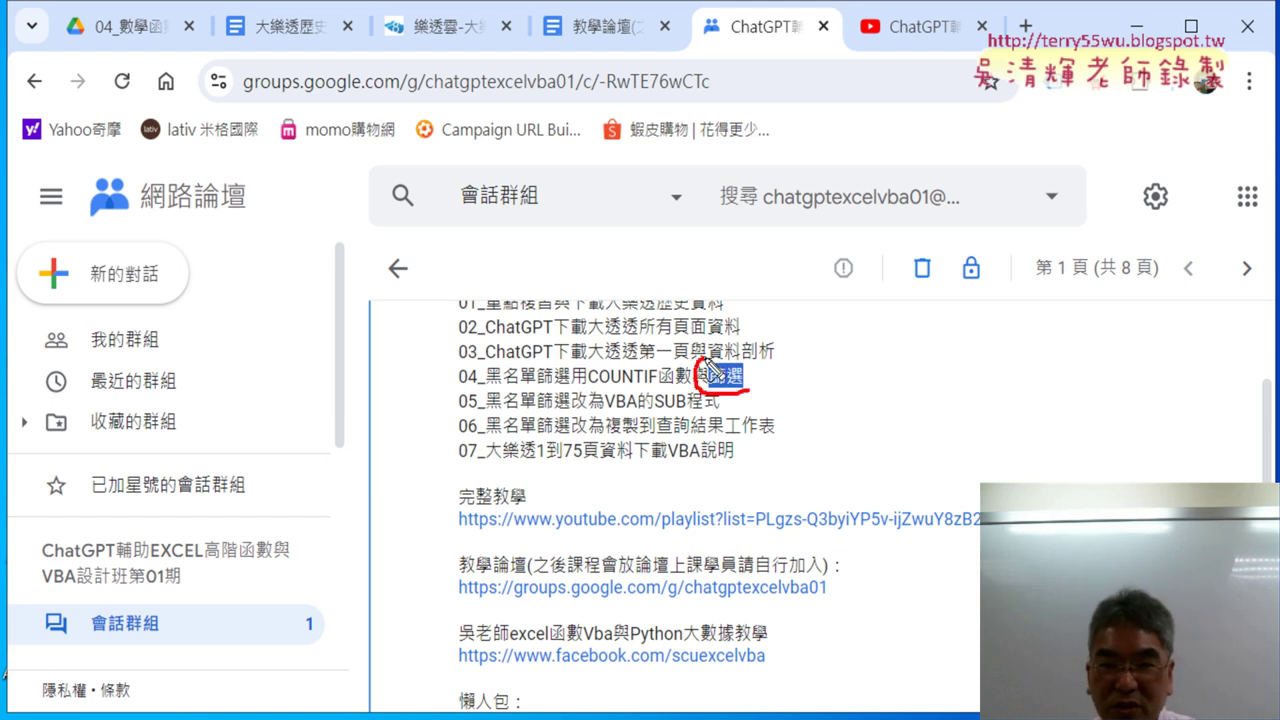
{"action": "mouse_move", "coordinate": [845, 342]}
{"action": "left_mouse_down"}
{"action": "mouse_move", "coordinate": [752, 372]}
{"action": "mouse_move", "coordinate": [785, 379]}
{"action": "left_mouse_up"}
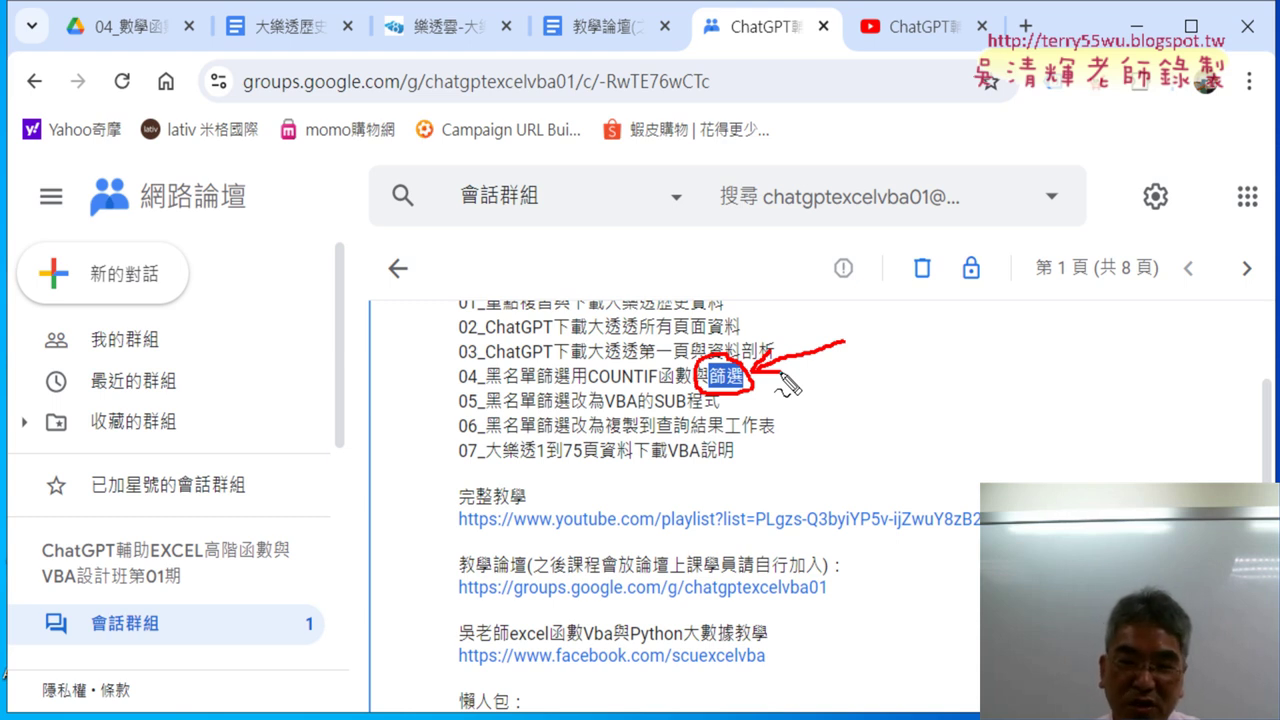
{"action": "key", "text": "Escape"}
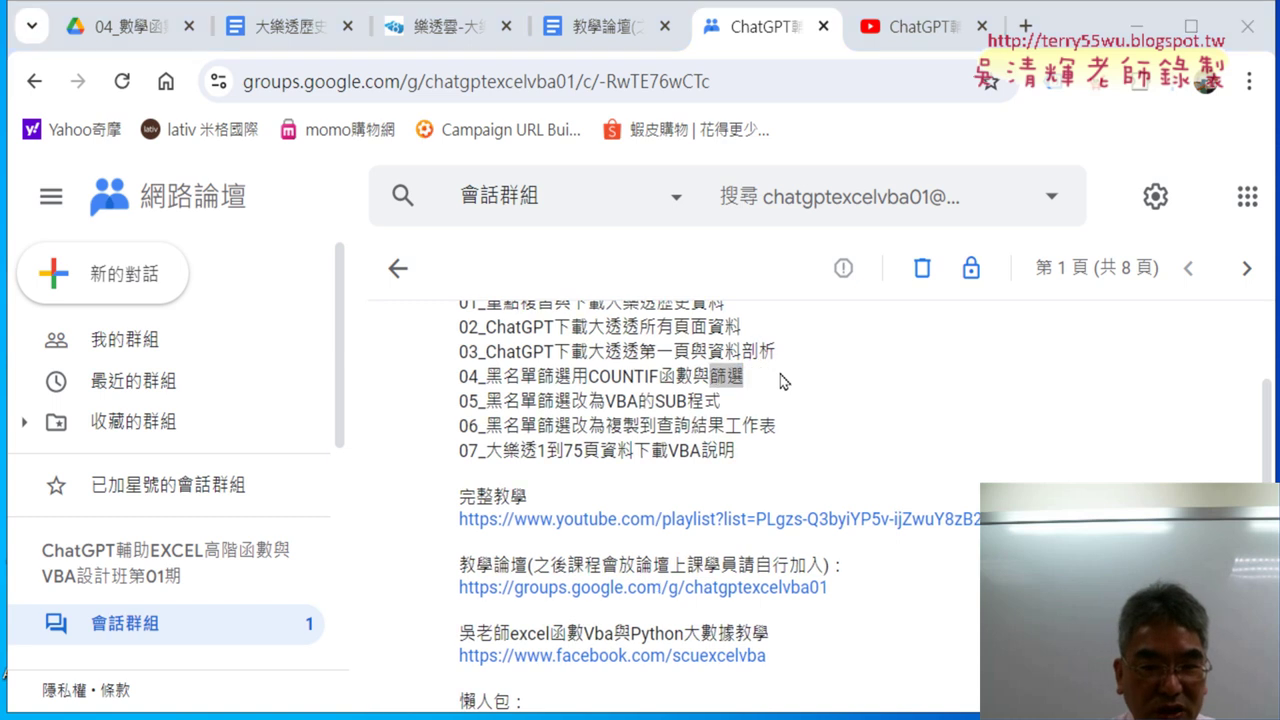
{"action": "left_click", "coordinate": [780, 373]}
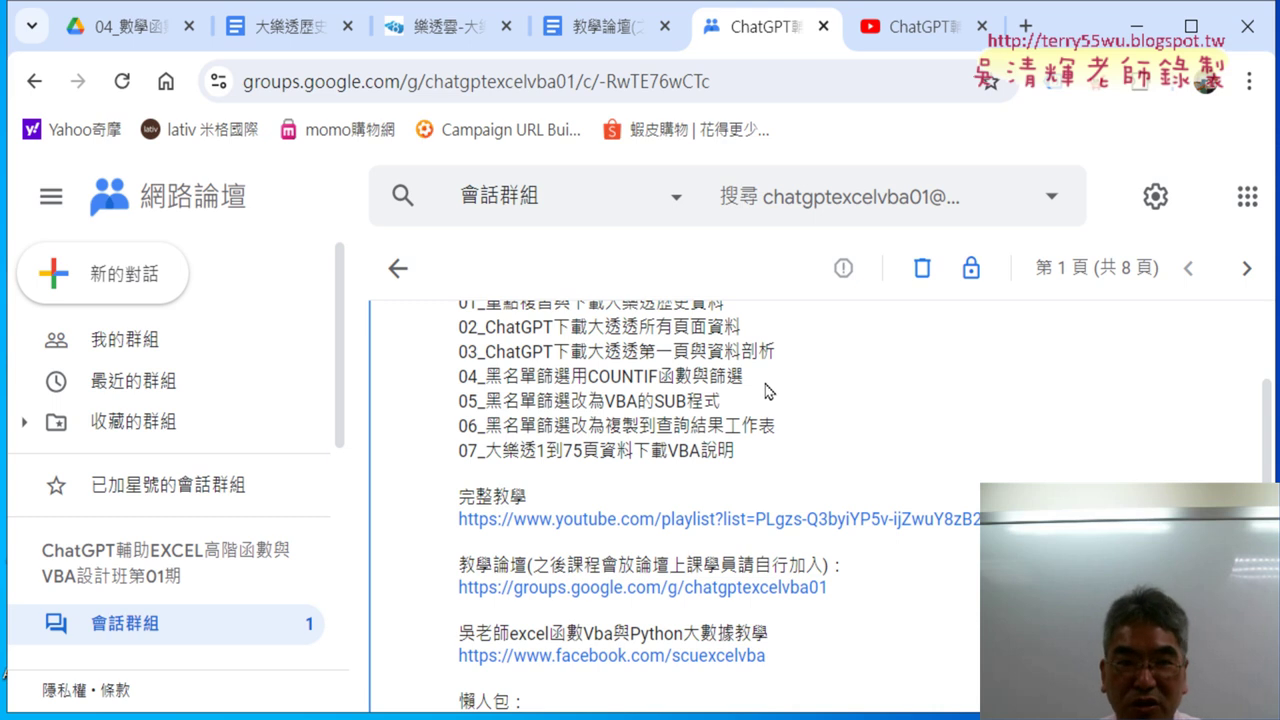
Step: Go from 04_數學函數 into Drive's 05_檢視與參照函數 folder, then minimize Chrome to reveal File Explorer
{"action": "left_click", "coordinate": [133, 30]}
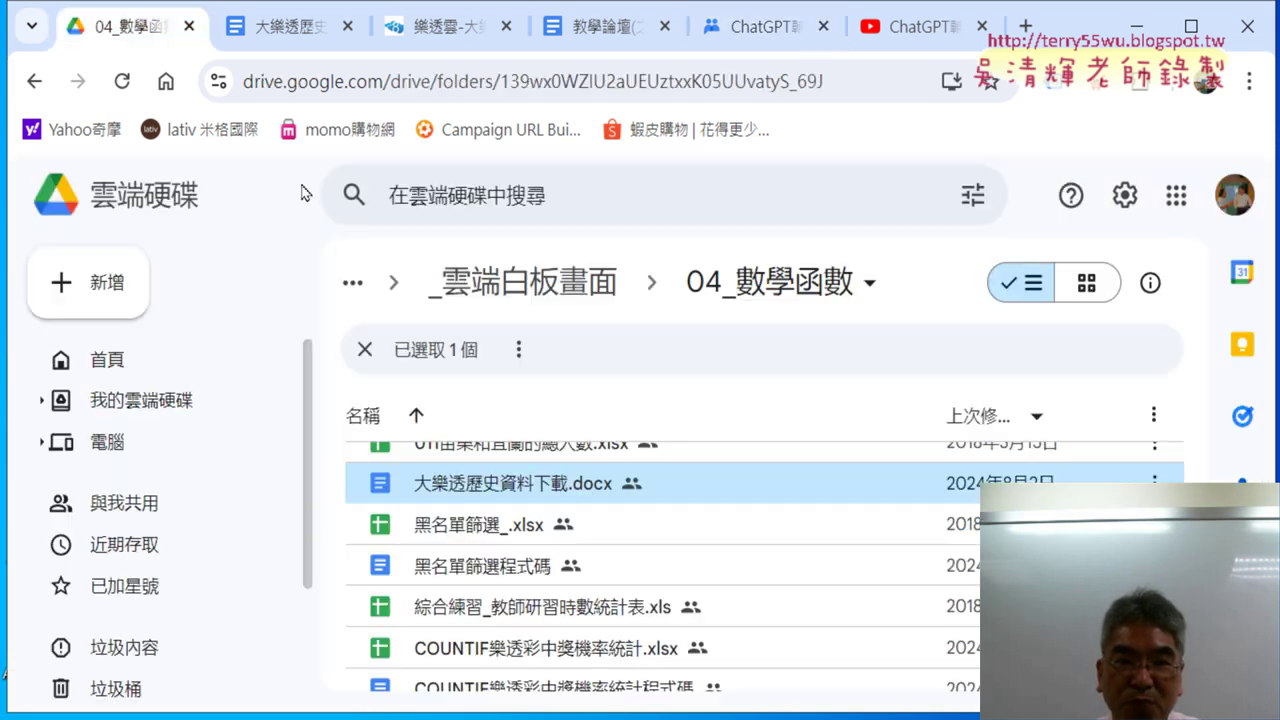
{"action": "left_click", "coordinate": [34, 80]}
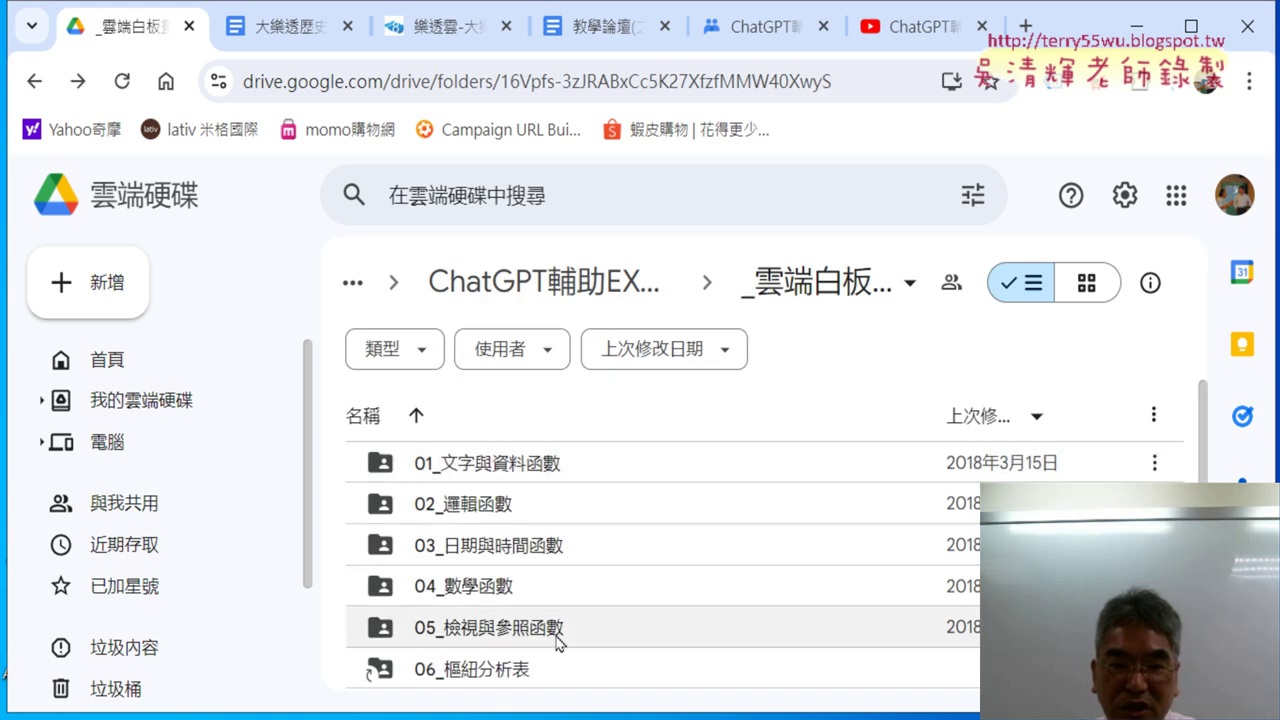
{"action": "double_click", "coordinate": [497, 628]}
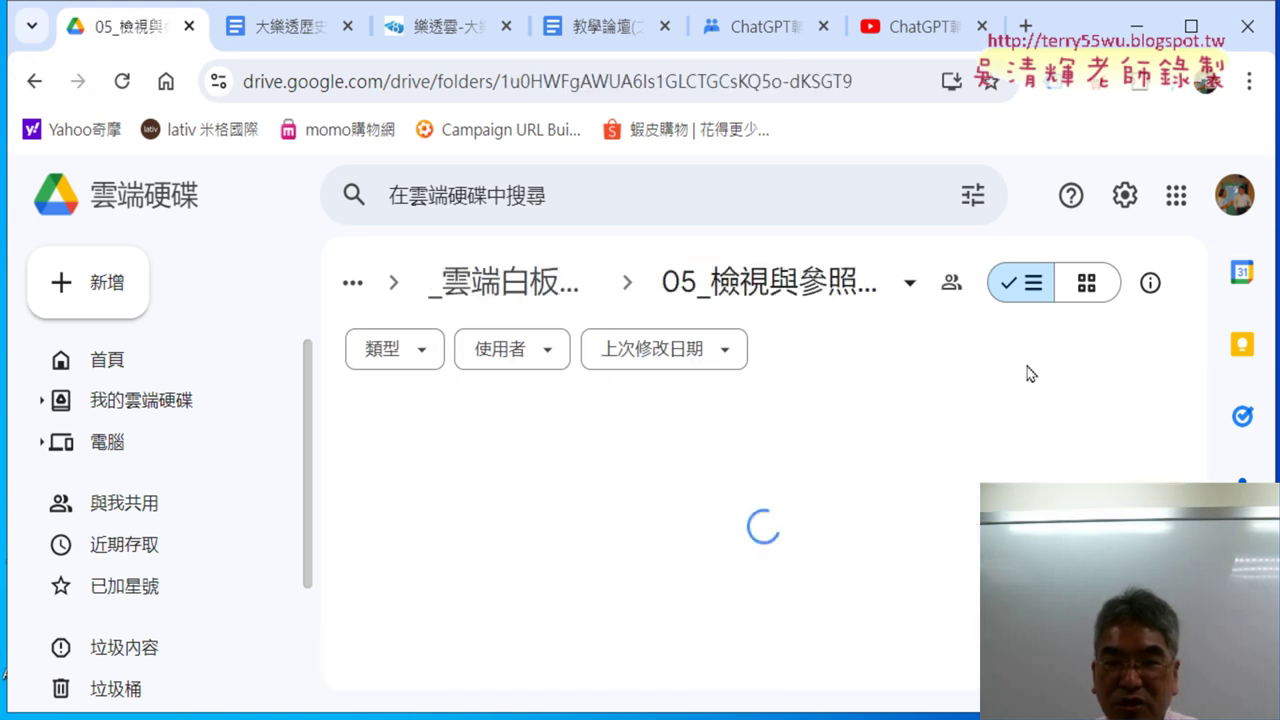
{"action": "left_click", "coordinate": [1143, 22]}
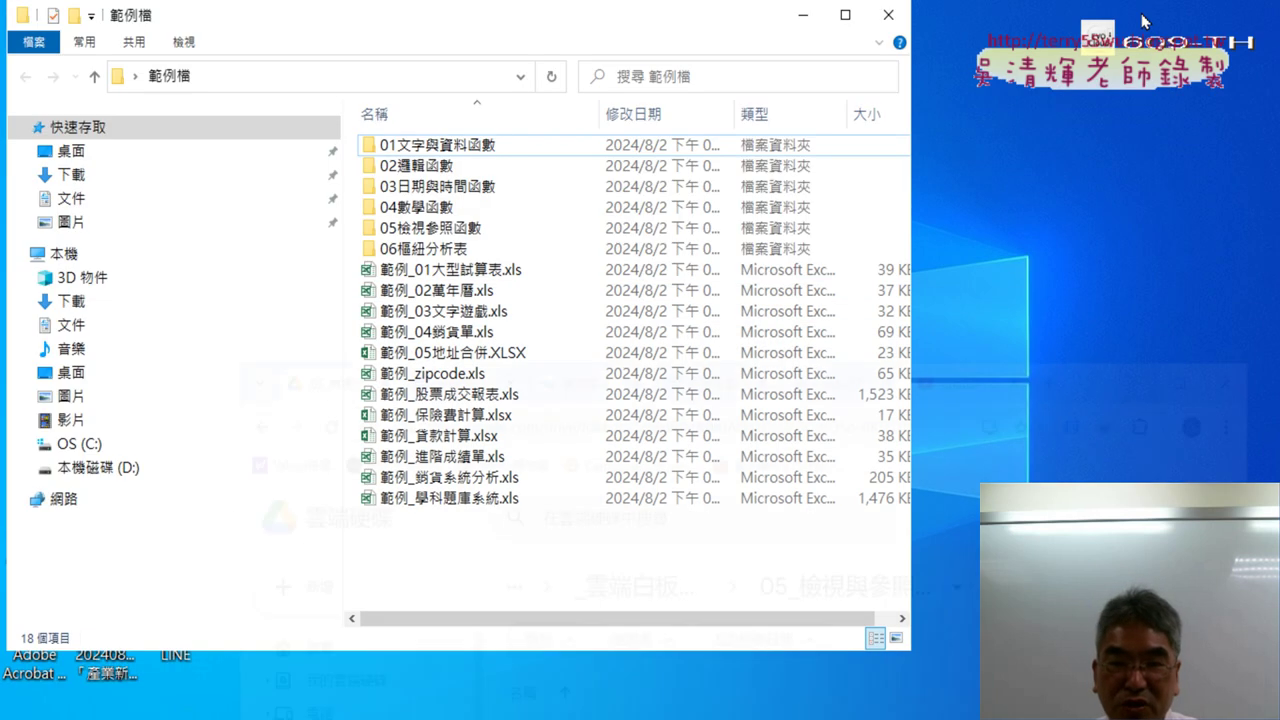
Step: Open 05檢視參照函數, widen the window and Name column, and launch 範例_VLOOKUP人事考評管理系統.xlsx
{"action": "double_click", "coordinate": [486, 228]}
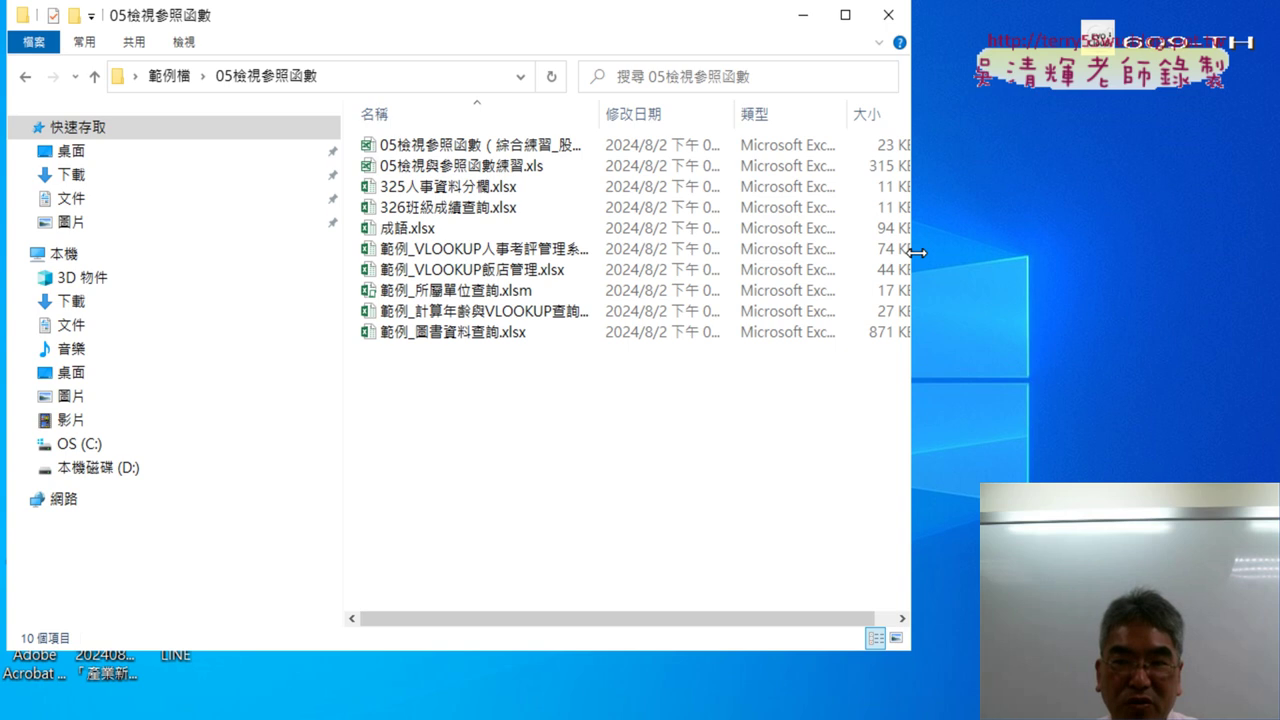
{"action": "left_click_drag", "start_coordinate": [911, 276], "coordinate": [1160, 276]}
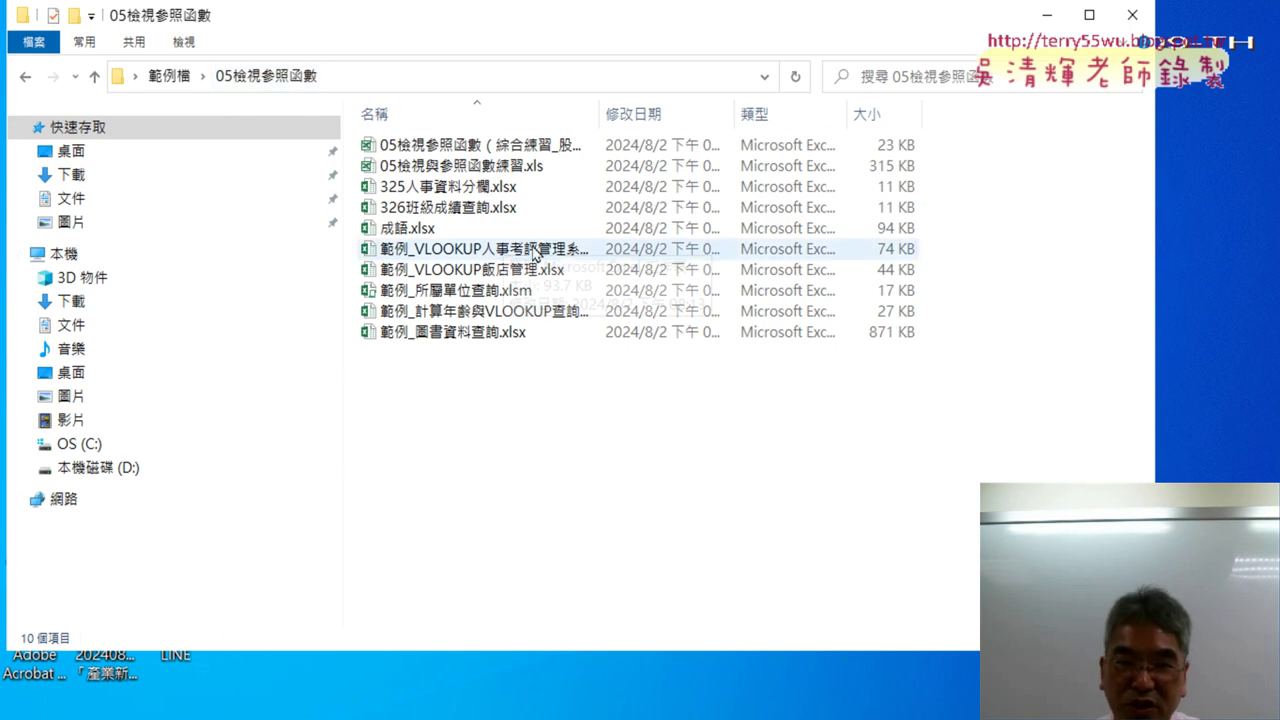
{"action": "left_click", "coordinate": [635, 254]}
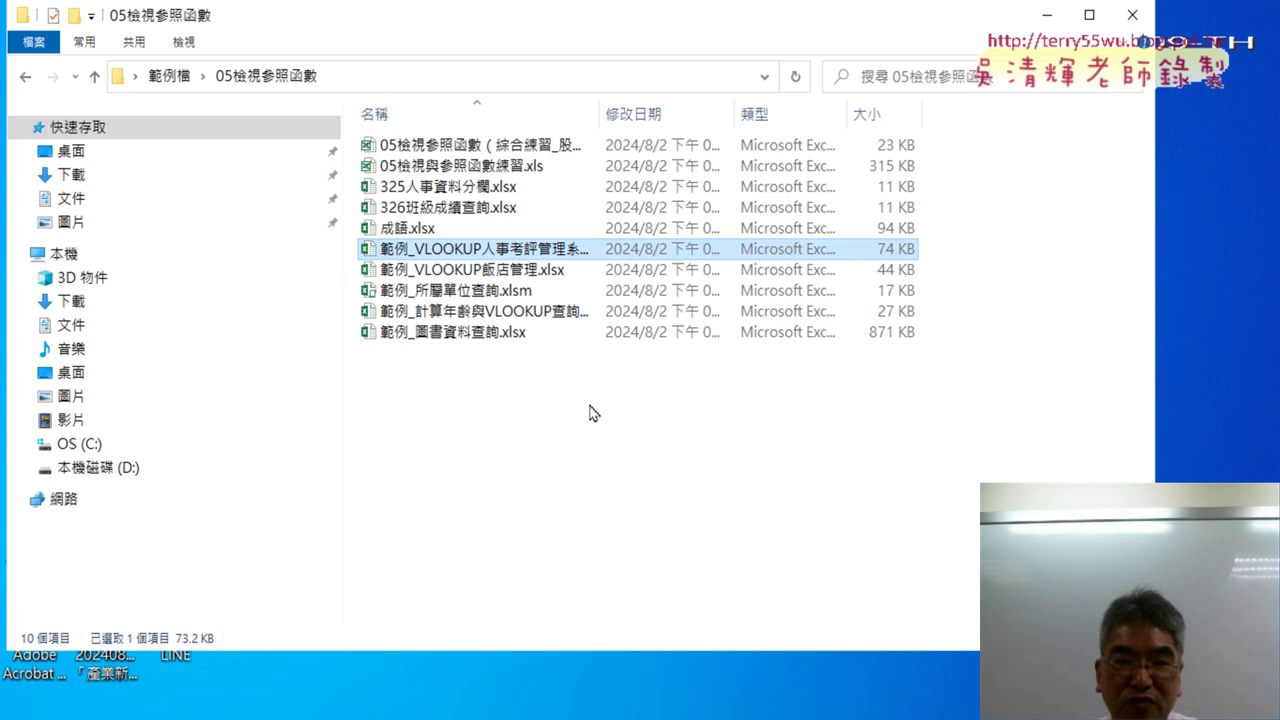
{"action": "left_click_drag", "start_coordinate": [603, 120], "coordinate": [650, 116]}
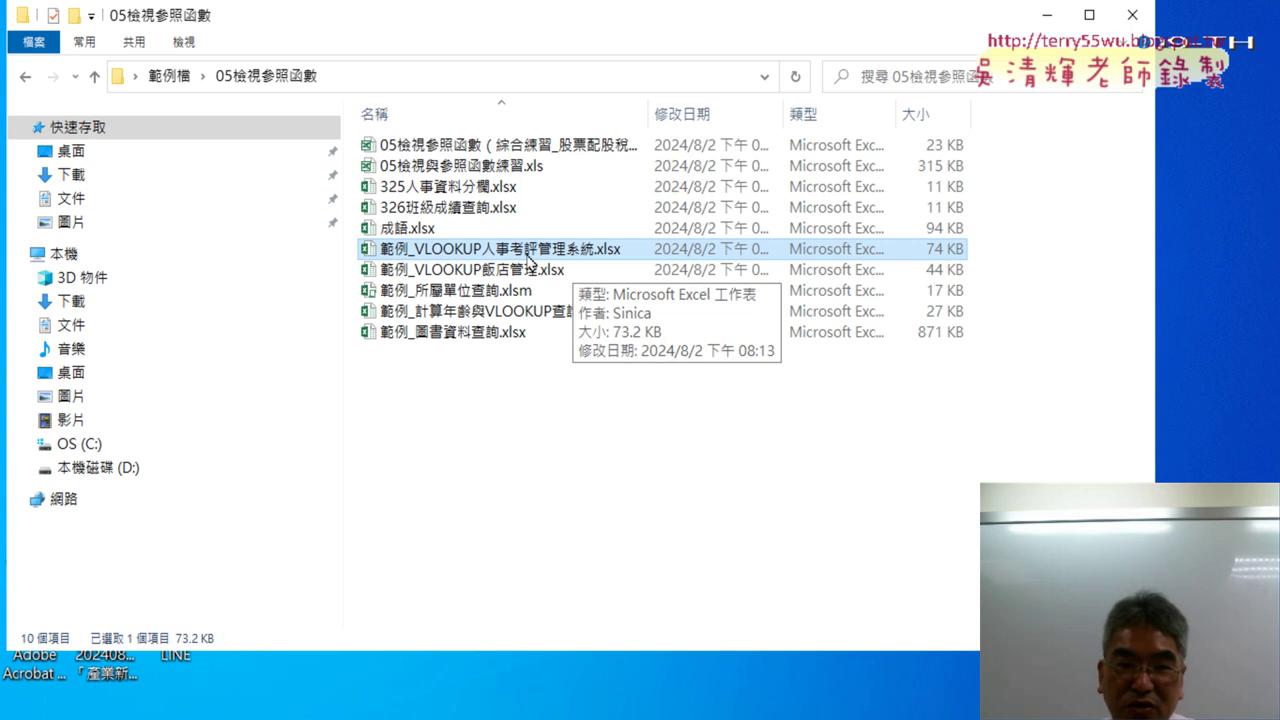
{"action": "double_click", "coordinate": [537, 257]}
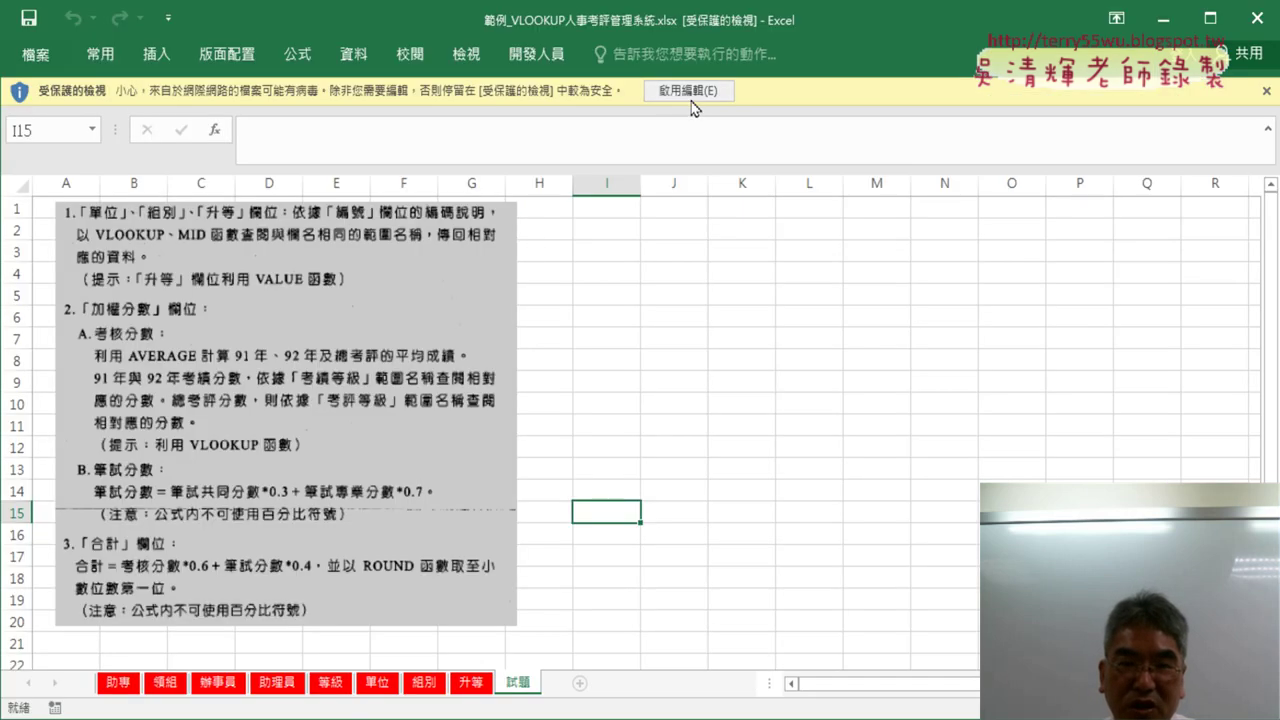
Step: Enable editing on the downloaded workbook and scroll through the 試題 instructions sheet
{"action": "left_click", "coordinate": [688, 91]}
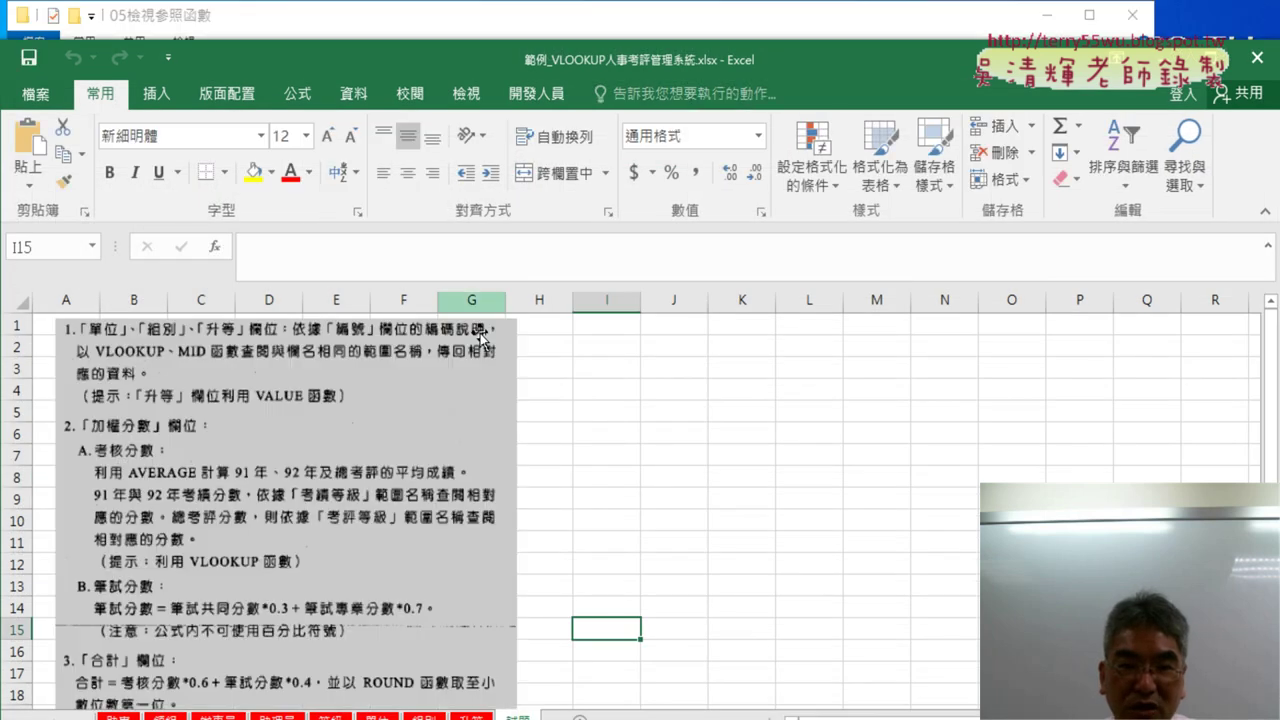
{"action": "scroll", "coordinate": [620, 360], "scroll_direction": "down", "scroll_amount": 1}
{"action": "scroll", "coordinate": [560, 390], "scroll_direction": "down", "scroll_amount": 1}
{"action": "scroll", "coordinate": [471, 420], "scroll_direction": "up", "scroll_amount": 1}
{"action": "scroll", "coordinate": [320, 430], "scroll_direction": "up", "scroll_amount": 1}
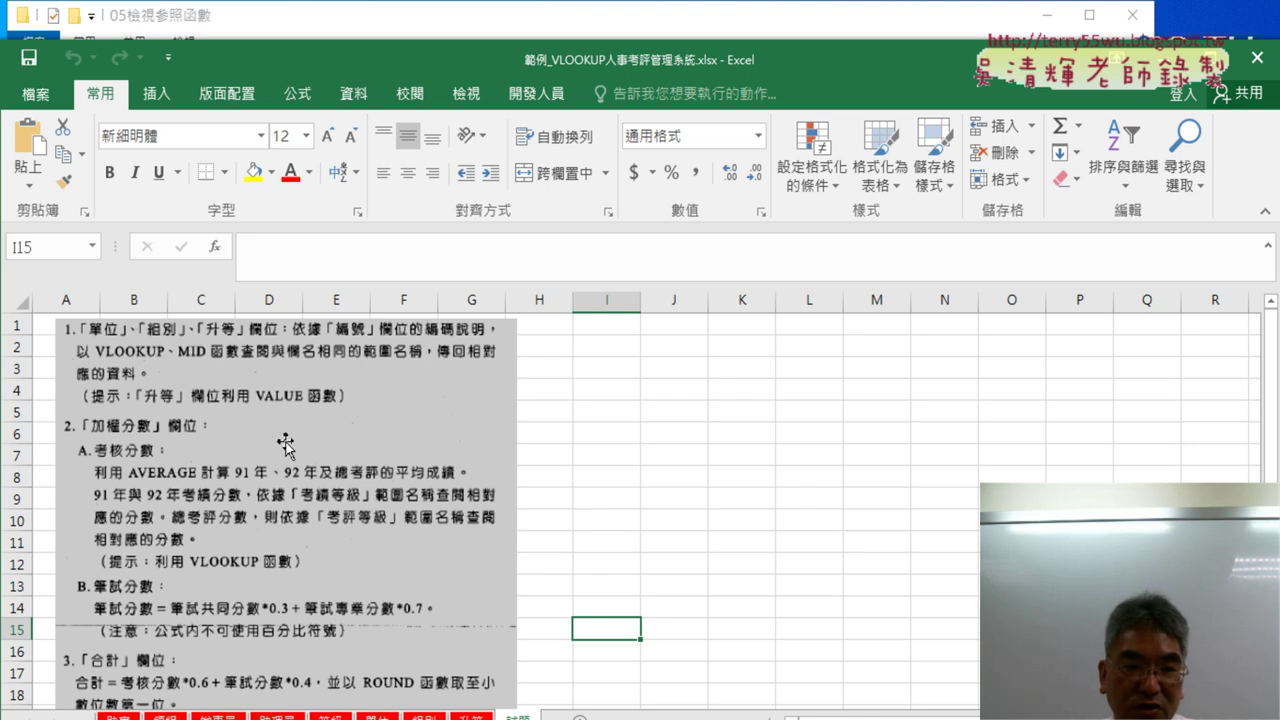
{"action": "scroll", "coordinate": [781, 501], "scroll_direction": "down", "scroll_amount": 1}
Step: Enlarge the instructions picture to span columns A–K and maximize the Excel window
{"action": "left_click", "coordinate": [509, 614]}
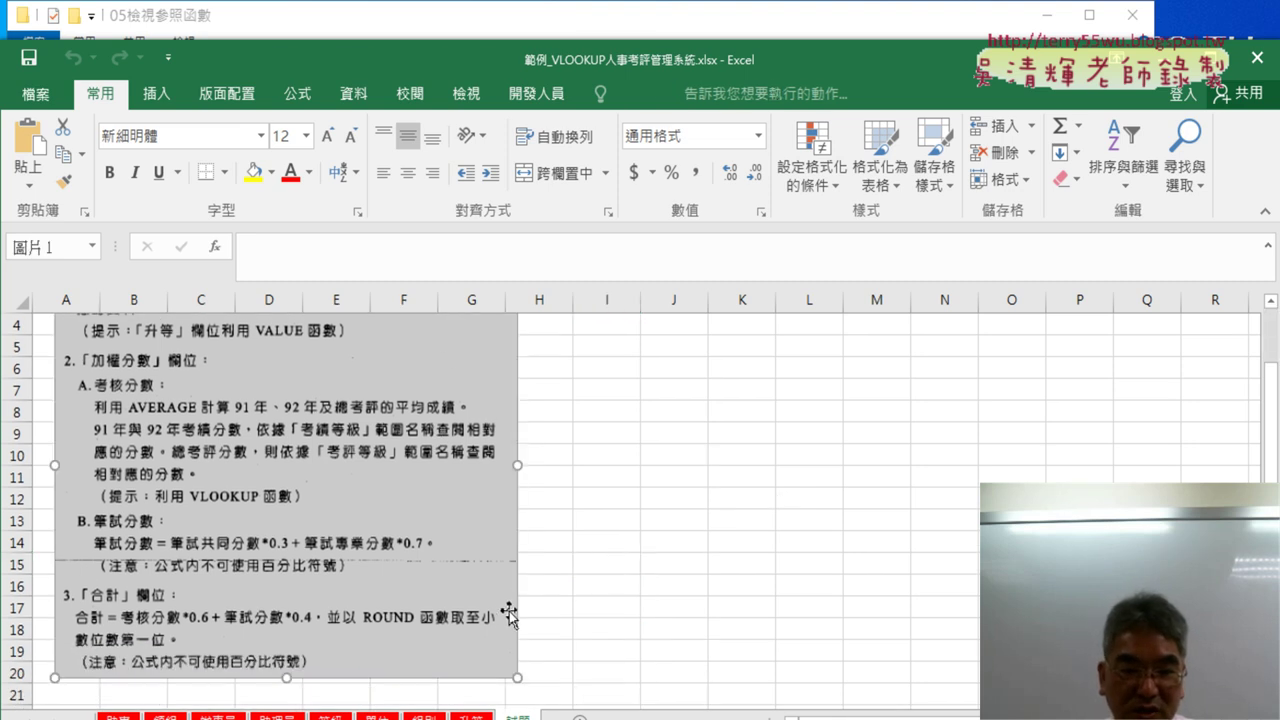
{"action": "scroll", "coordinate": [551, 609], "scroll_direction": "down", "scroll_amount": 2}
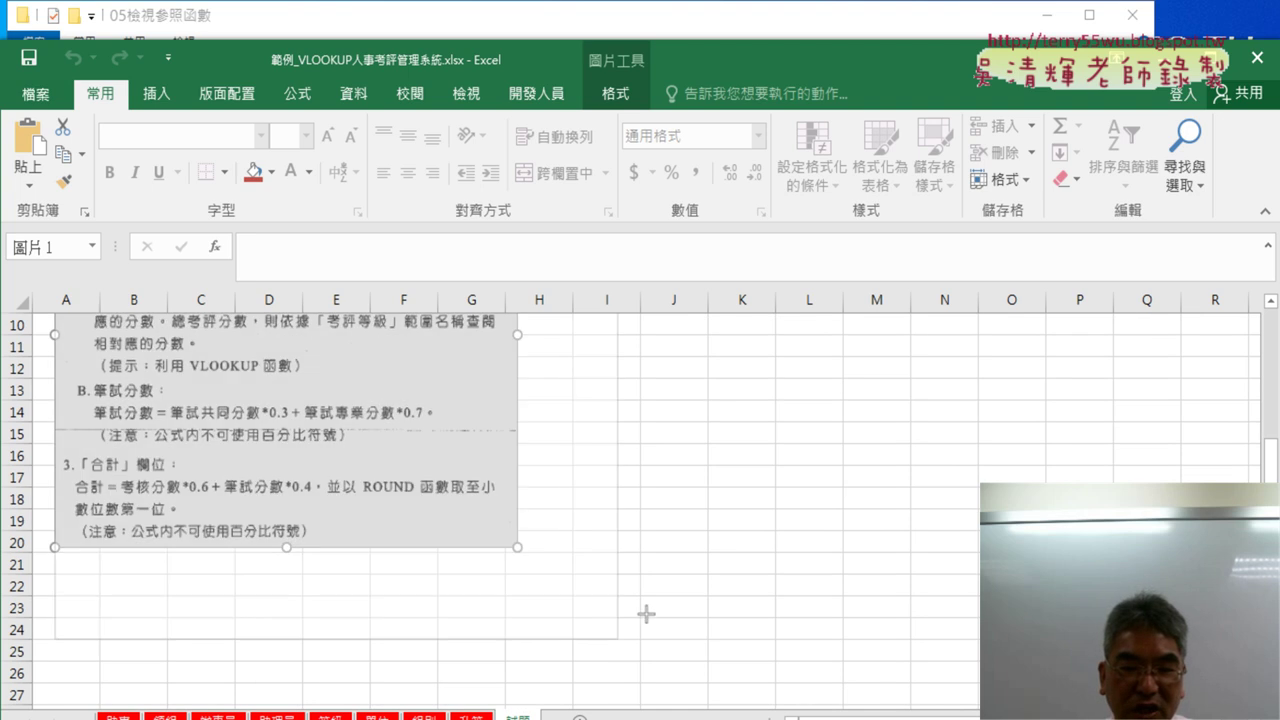
{"action": "left_click_drag", "start_coordinate": [646, 614], "coordinate": [765, 630]}
{"action": "scroll", "coordinate": [760, 620], "scroll_direction": "up", "scroll_amount": 3}
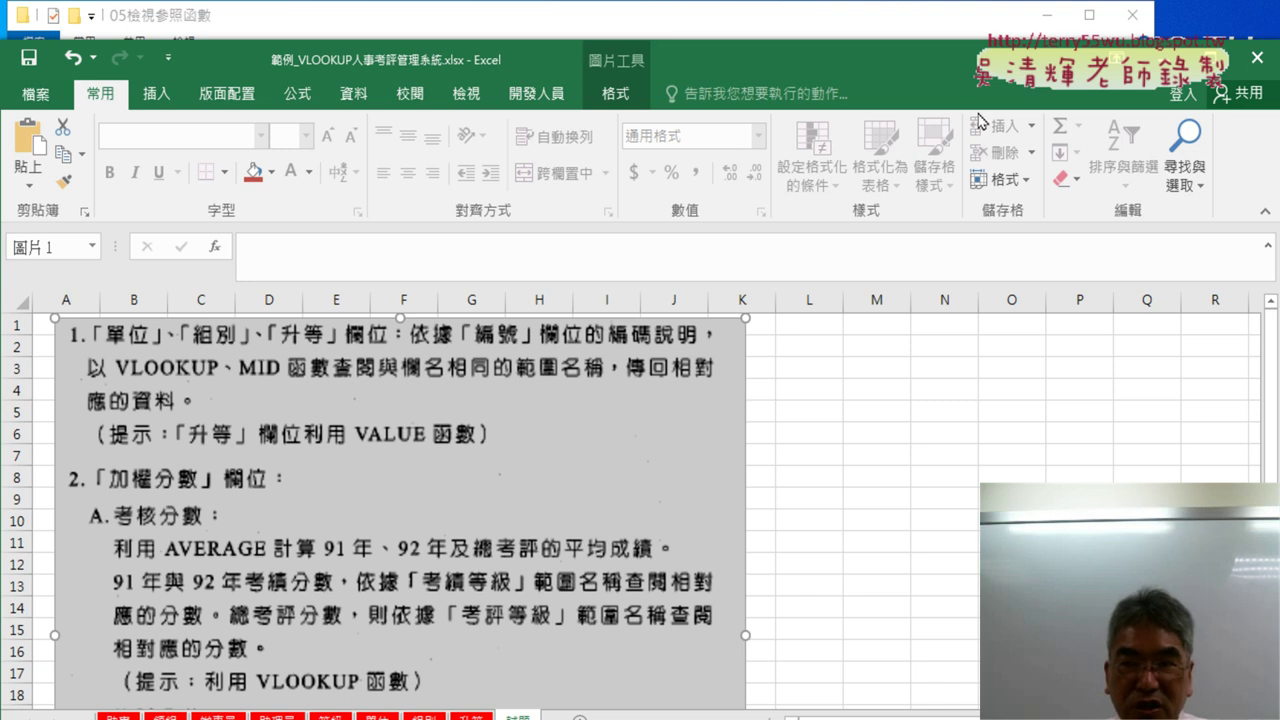
{"action": "left_click", "coordinate": [1210, 57]}
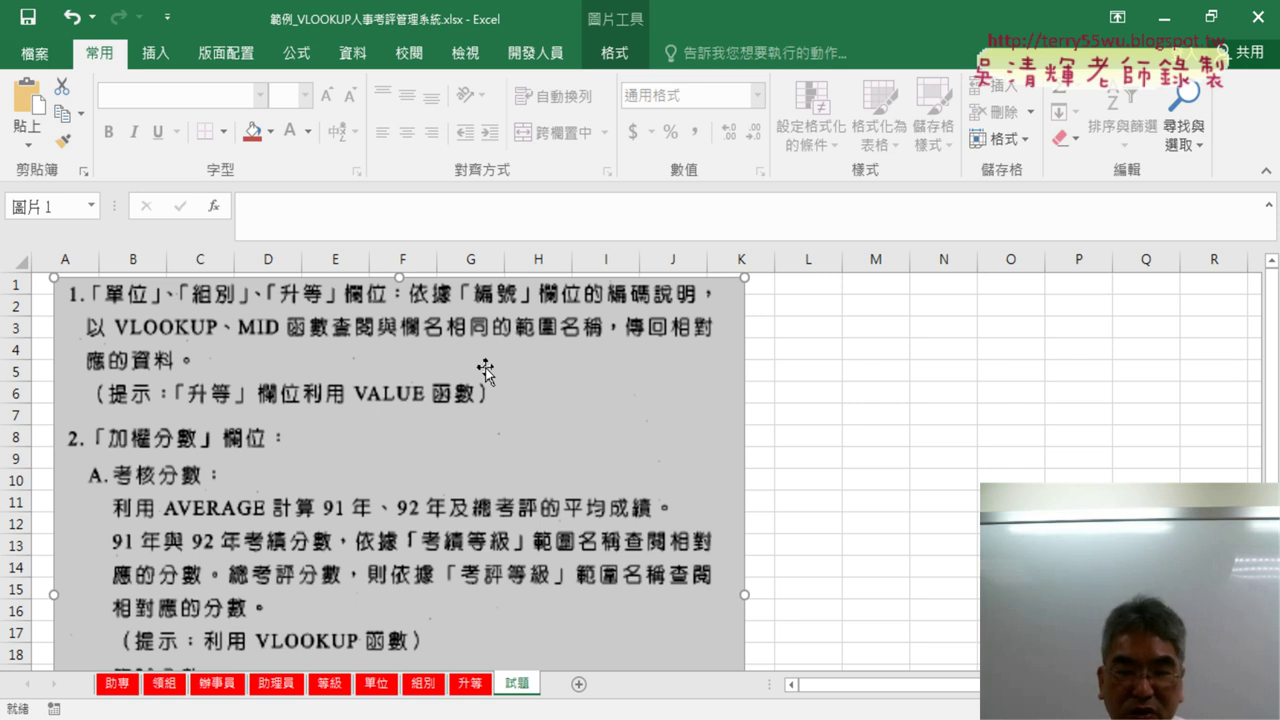
{"action": "left_click", "coordinate": [117, 688]}
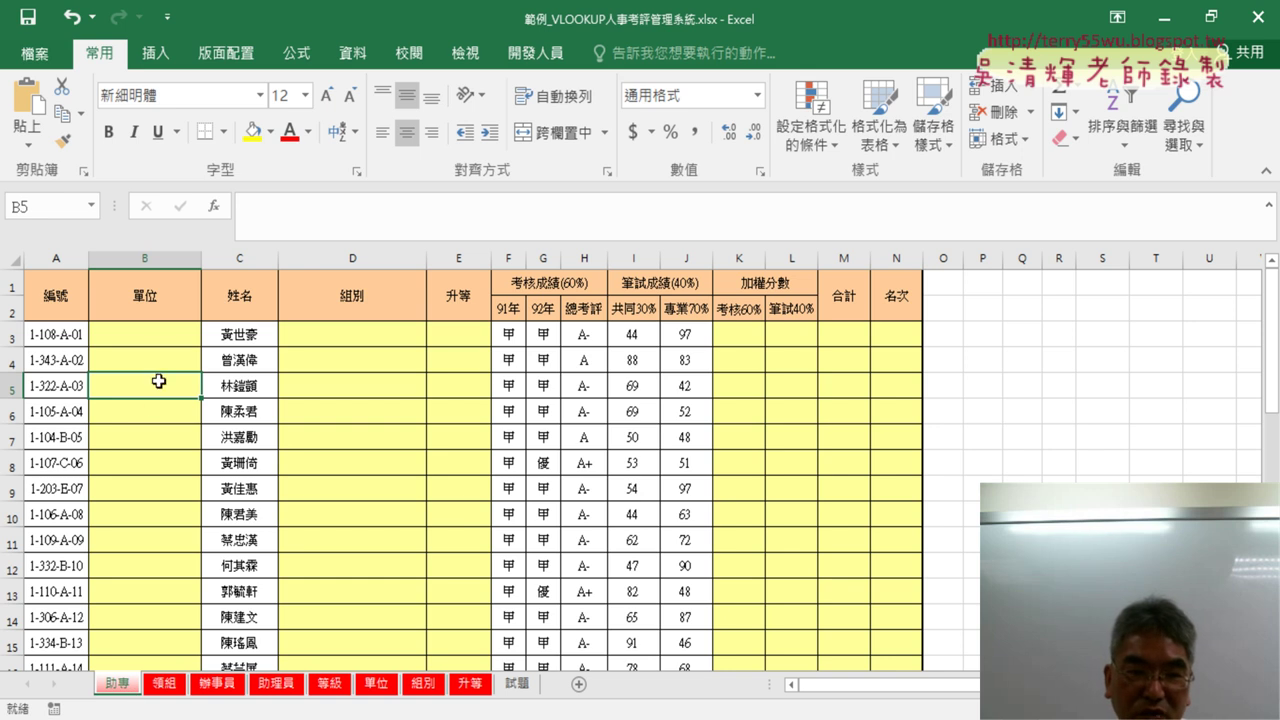
{"action": "left_click", "coordinate": [156, 334]}
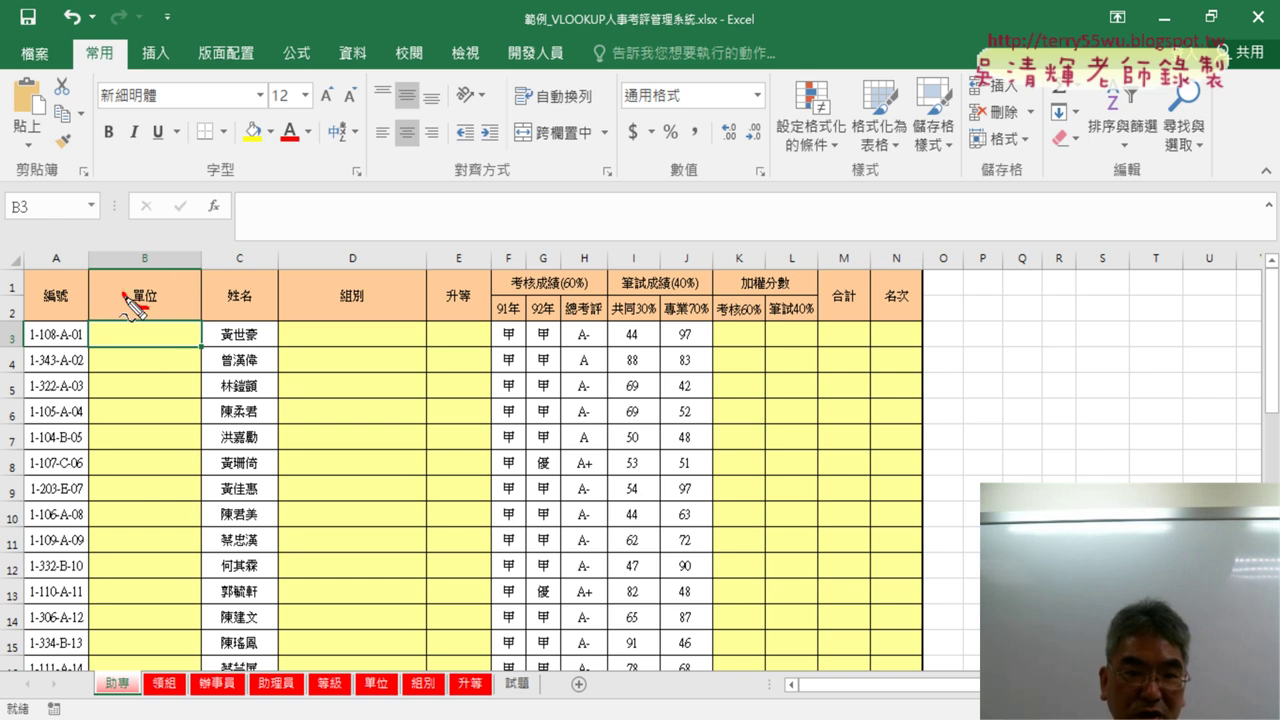
{"action": "left_click_drag", "start_coordinate": [146, 282], "coordinate": [150, 397]}
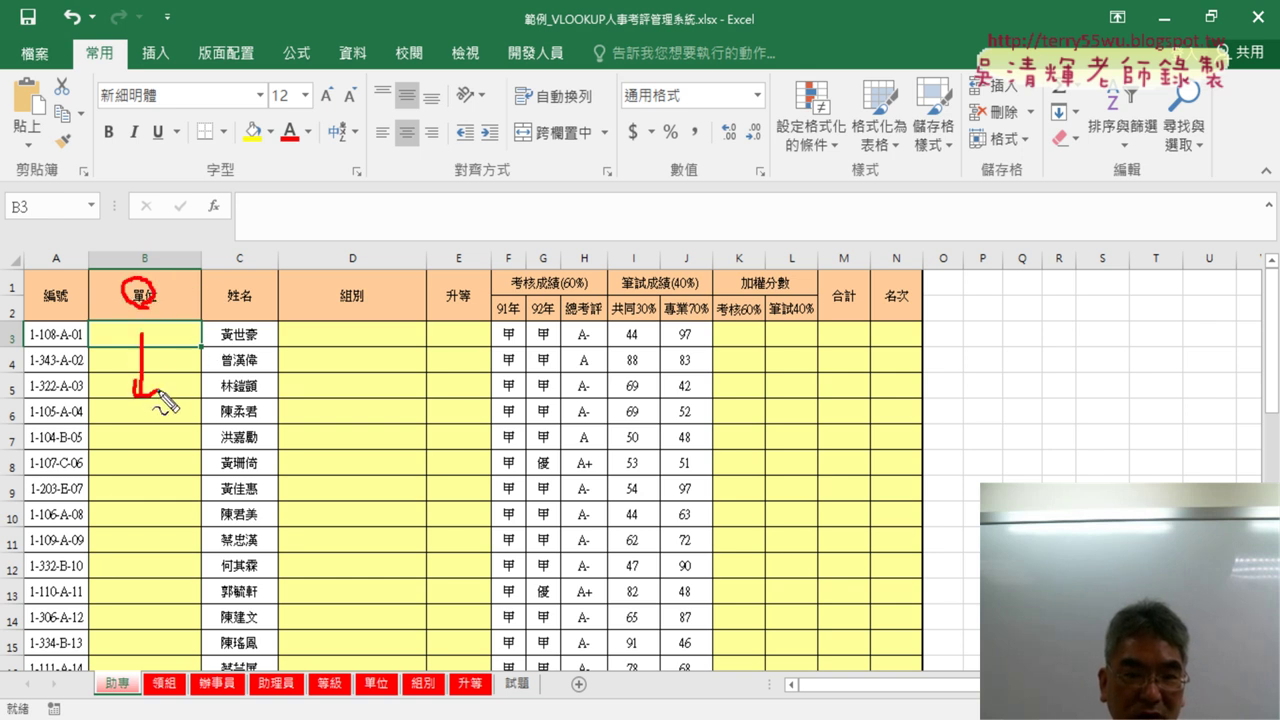
{"action": "left_click_drag", "start_coordinate": [340, 300], "coordinate": [468, 304]}
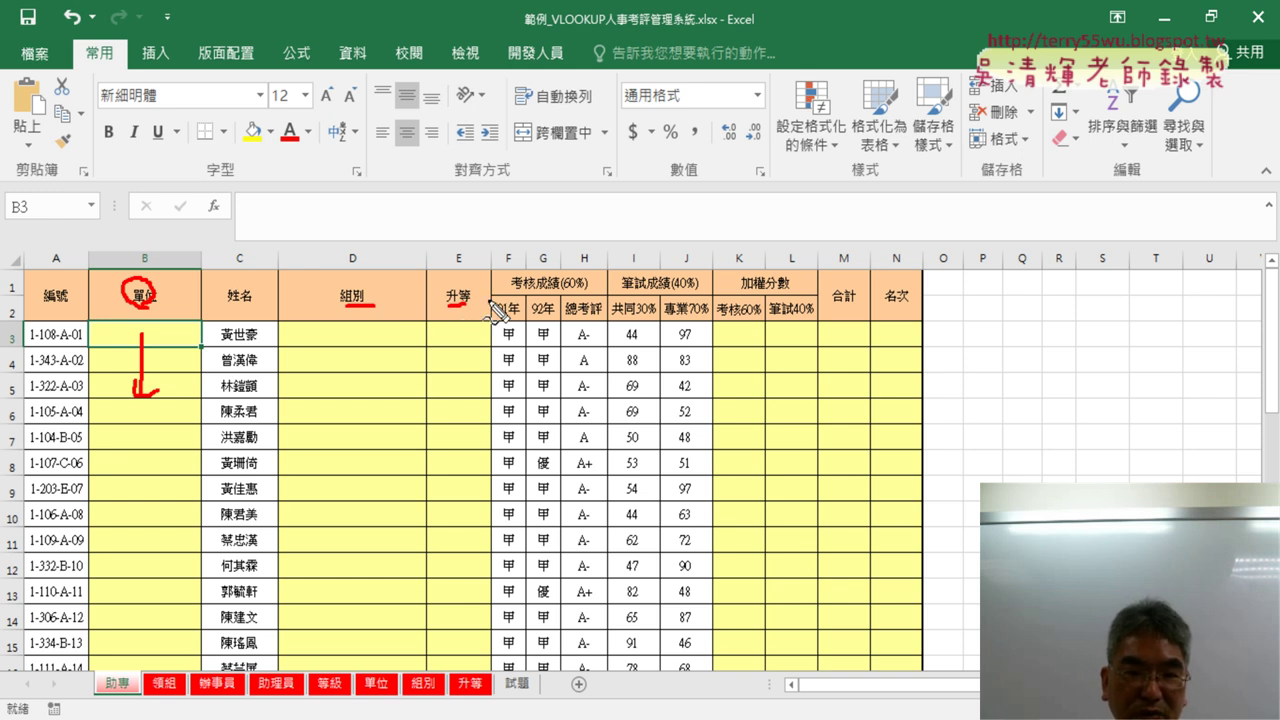
{"action": "left_click_drag", "start_coordinate": [42, 342], "coordinate": [58, 339]}
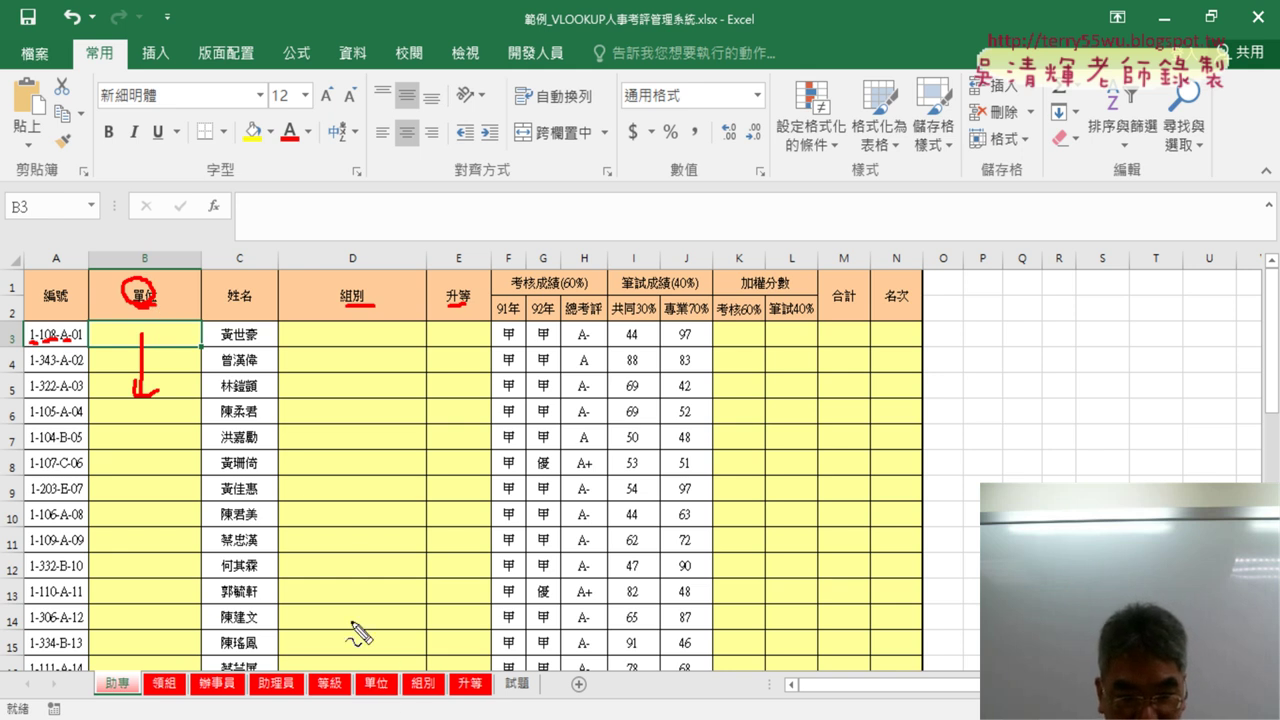
{"action": "mouse_move", "coordinate": [350, 620]}
{"action": "left_mouse_down"}
{"action": "mouse_move", "coordinate": [367, 674]}
{"action": "mouse_move", "coordinate": [383, 649]}
{"action": "left_mouse_up"}
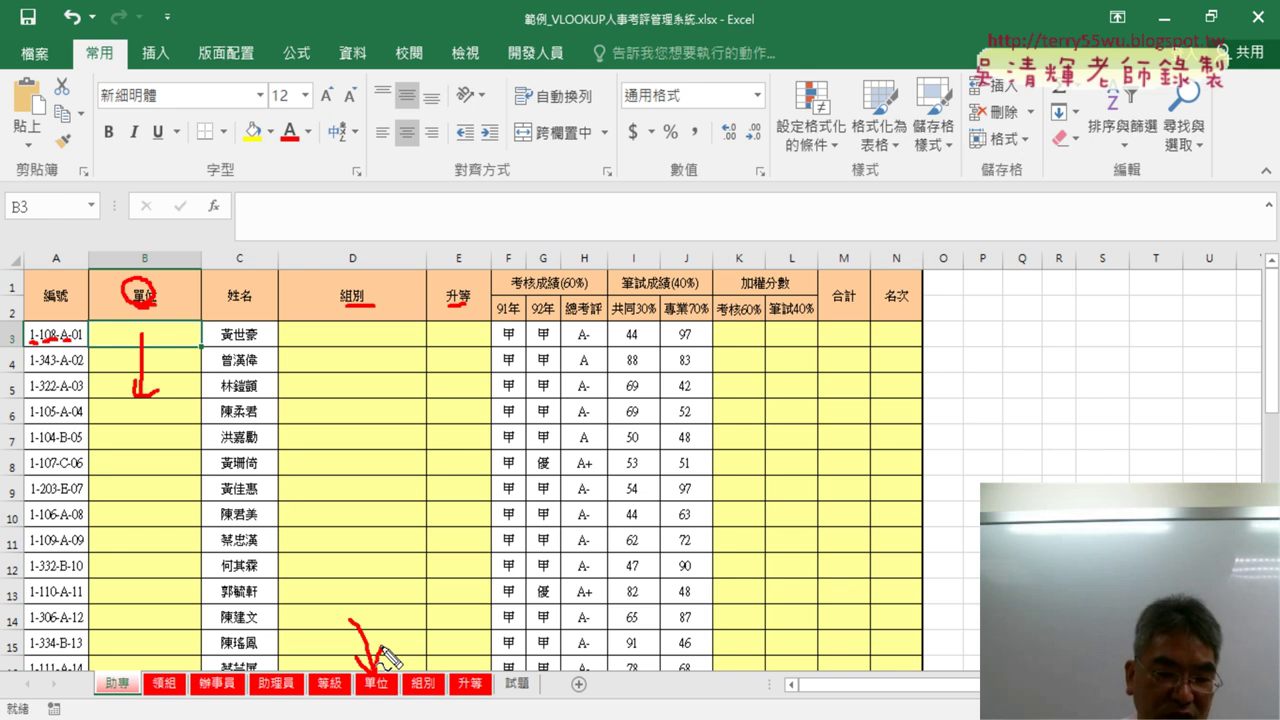
{"action": "key", "text": "Escape"}
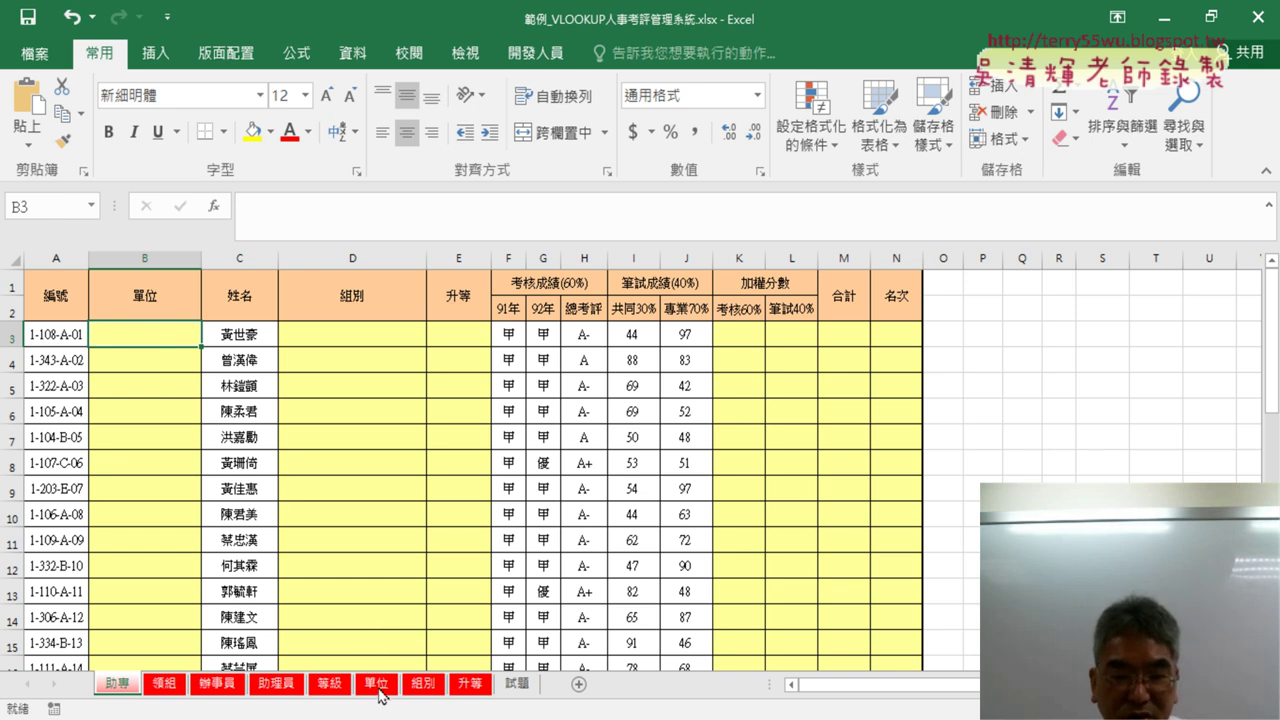
Step: On the 單位 sheet, check in Name Manager that 單位 refers to =單位!$A$2:$B$46
{"action": "left_click", "coordinate": [377, 684]}
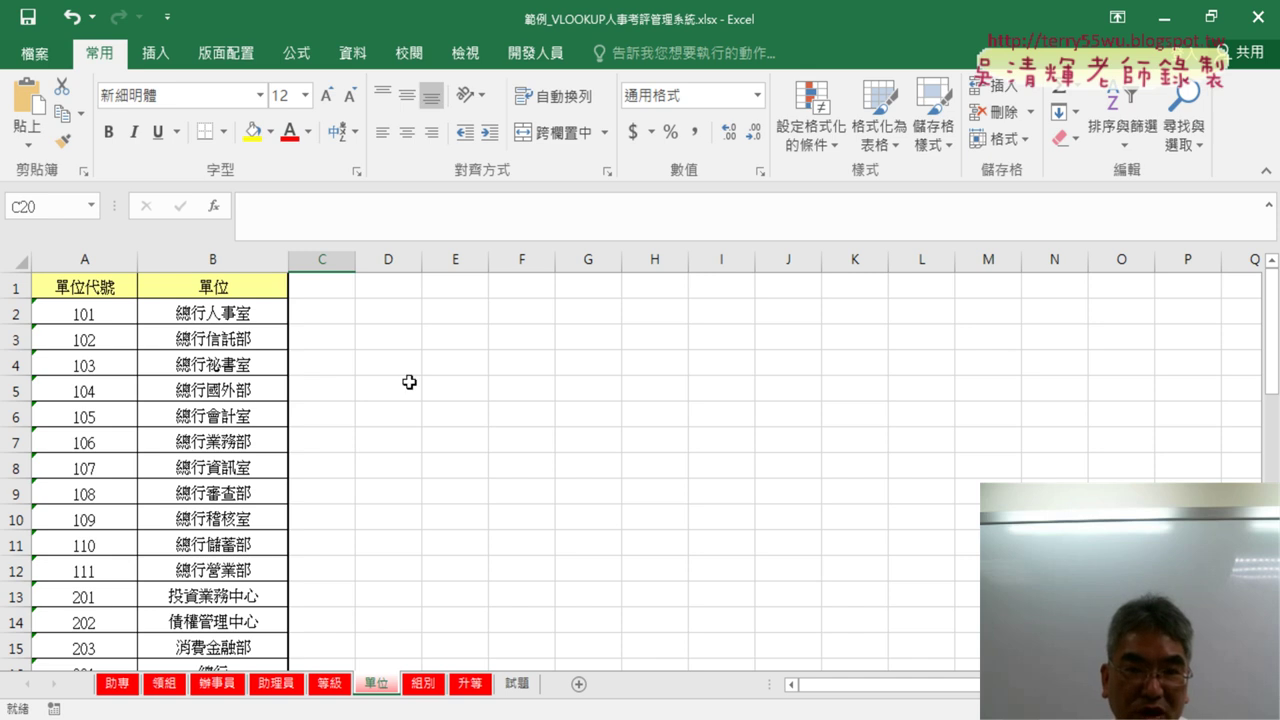
{"action": "left_click", "coordinate": [296, 53]}
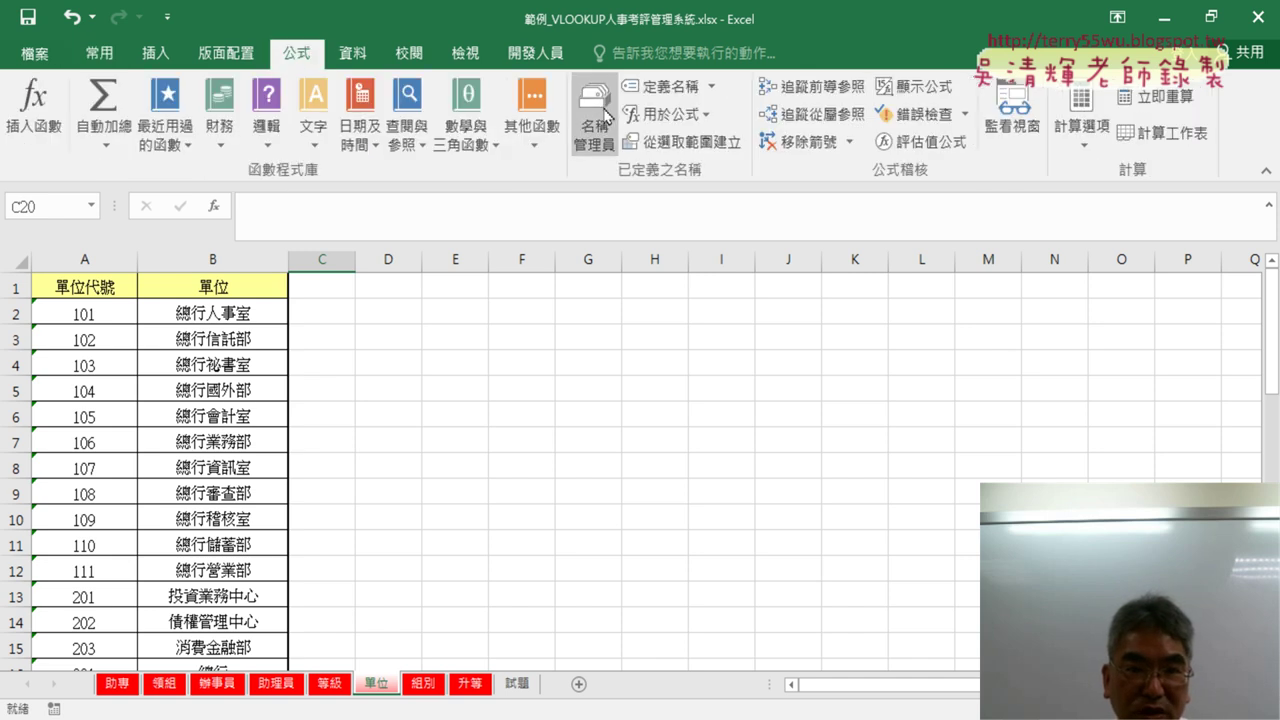
{"action": "left_click", "coordinate": [600, 125]}
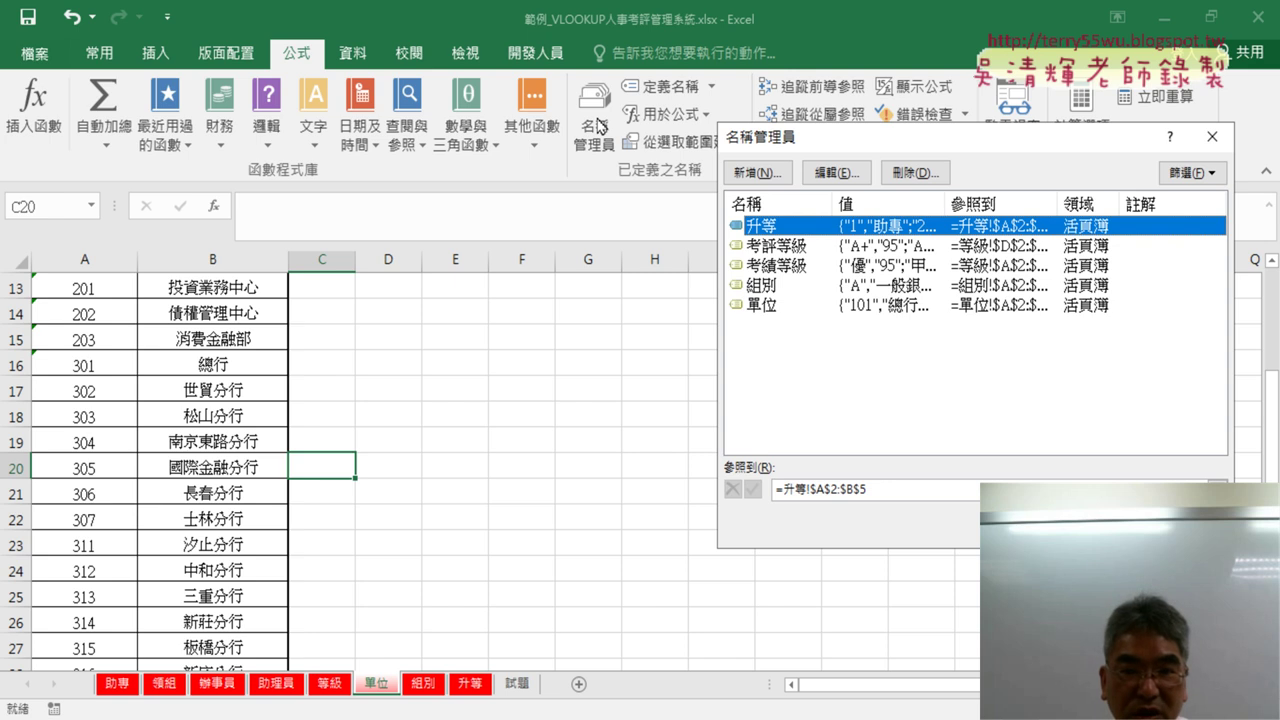
{"action": "left_click", "coordinate": [768, 306]}
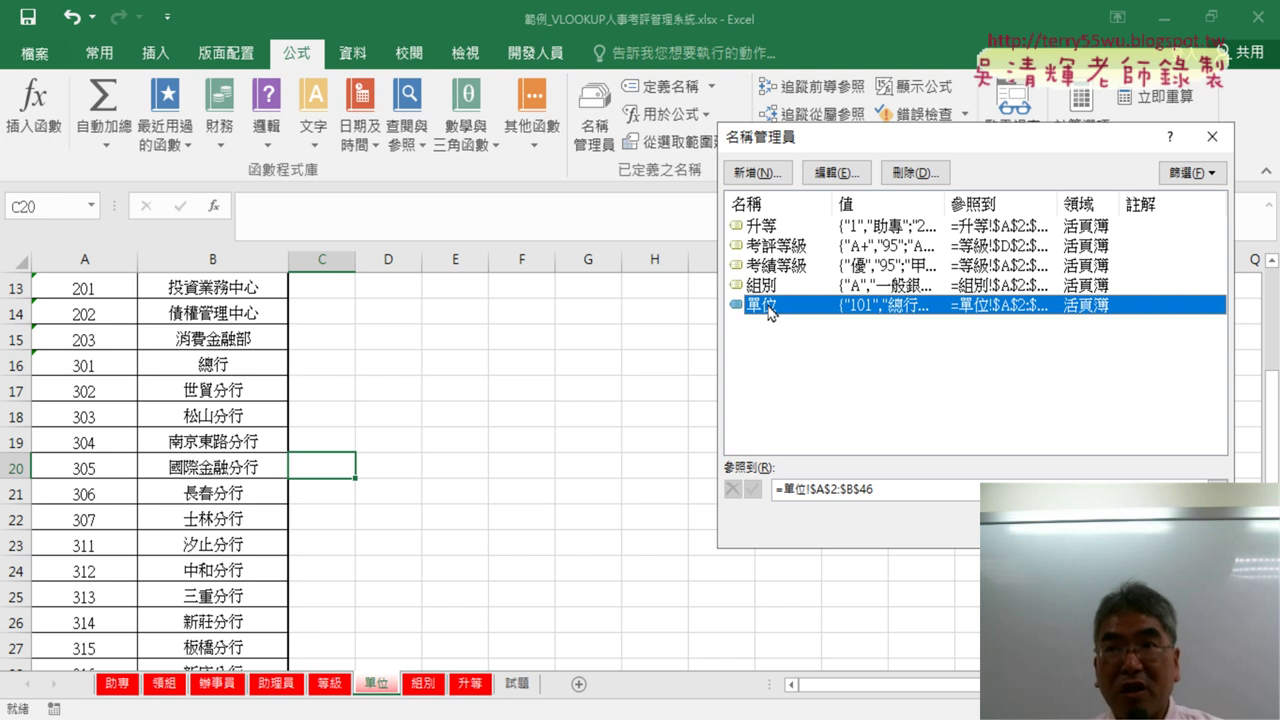
{"action": "left_click", "coordinate": [906, 492]}
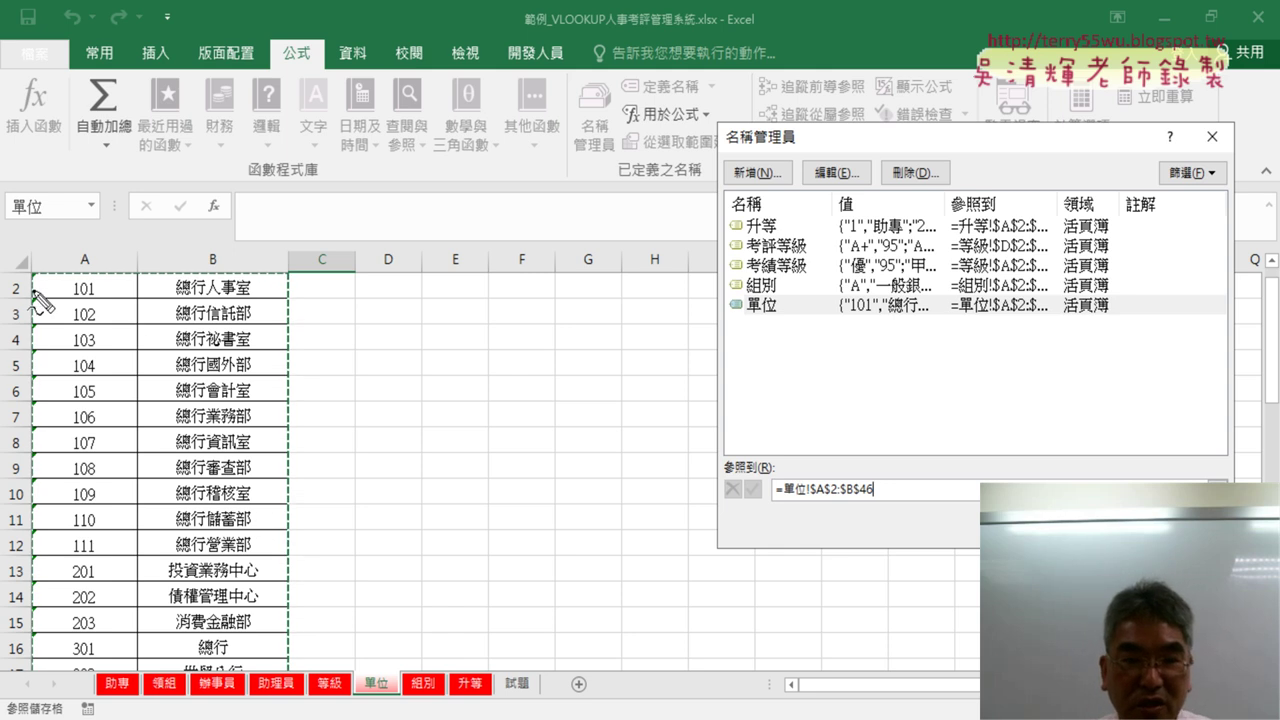
Step: Mark the name 單位 and its A2:B46 range with red annotations, then clear them and close Name Manager
{"action": "mouse_move", "coordinate": [32, 272]}
{"action": "left_mouse_down"}
{"action": "mouse_move", "coordinate": [23, 420]}
{"action": "mouse_move", "coordinate": [110, 268]}
{"action": "mouse_move", "coordinate": [287, 380]}
{"action": "left_mouse_up"}
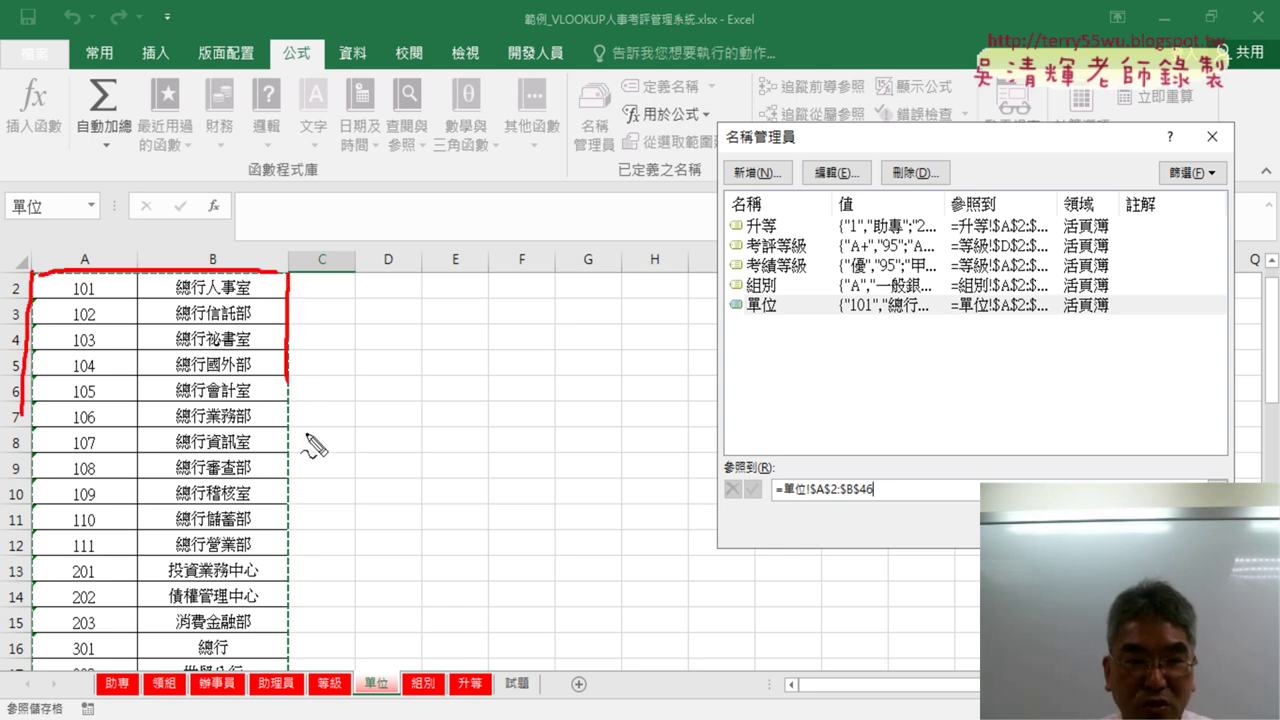
{"action": "mouse_move", "coordinate": [388, 710]}
{"action": "left_mouse_down"}
{"action": "mouse_move", "coordinate": [432, 652]}
{"action": "mouse_move", "coordinate": [392, 710]}
{"action": "left_mouse_up"}
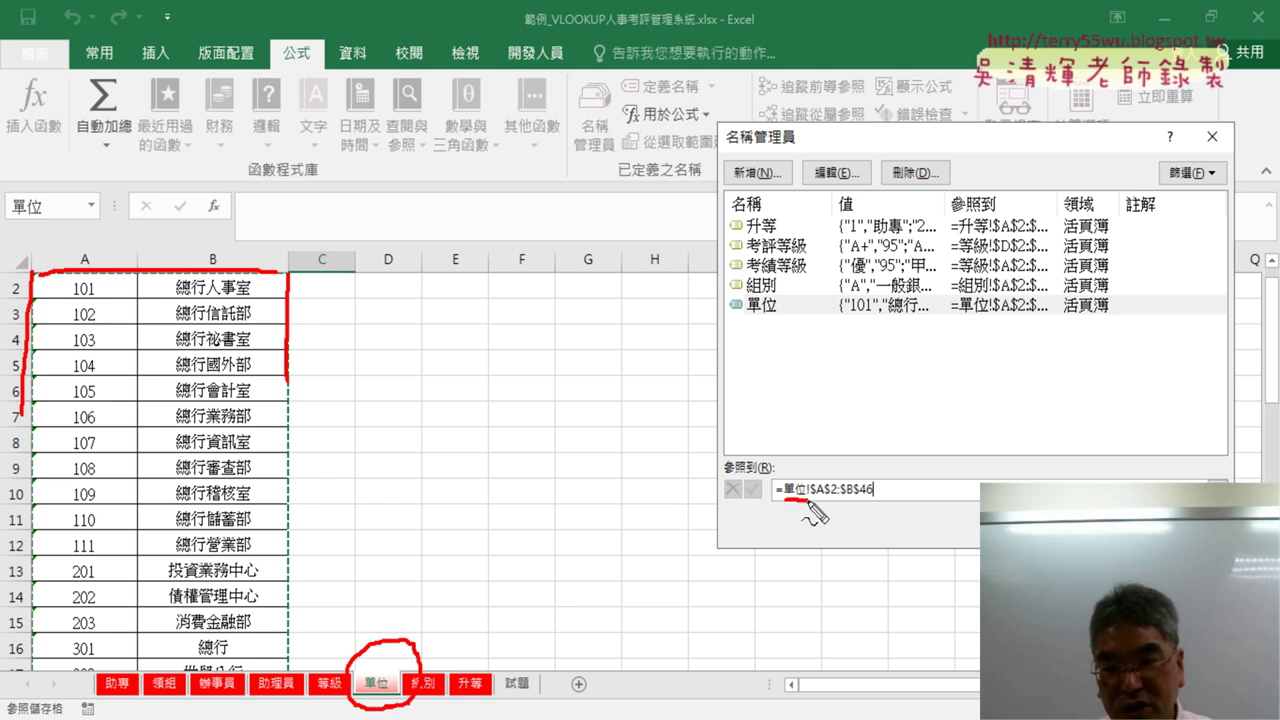
{"action": "mouse_move", "coordinate": [809, 462]}
{"action": "left_mouse_down"}
{"action": "mouse_move", "coordinate": [786, 493]}
{"action": "mouse_move", "coordinate": [806, 526]}
{"action": "mouse_move", "coordinate": [832, 503]}
{"action": "mouse_move", "coordinate": [868, 503]}
{"action": "left_mouse_up"}
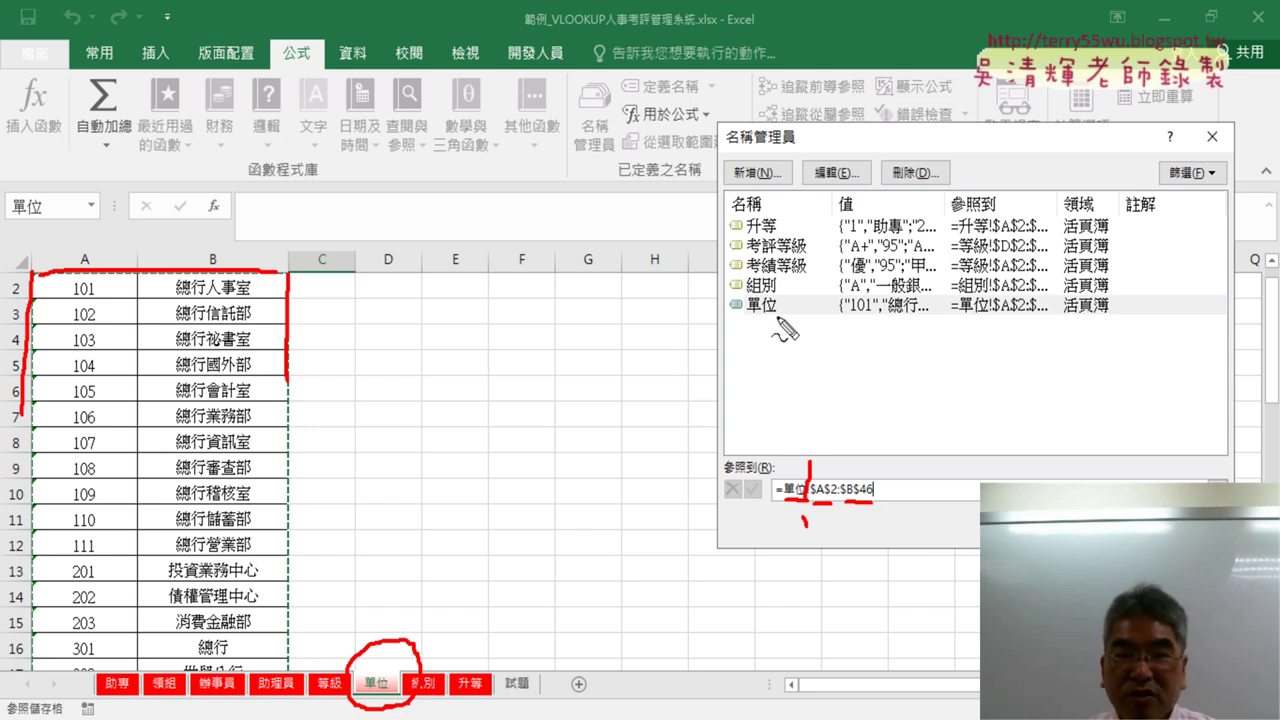
{"action": "left_click_drag", "start_coordinate": [772, 292], "coordinate": [768, 298]}
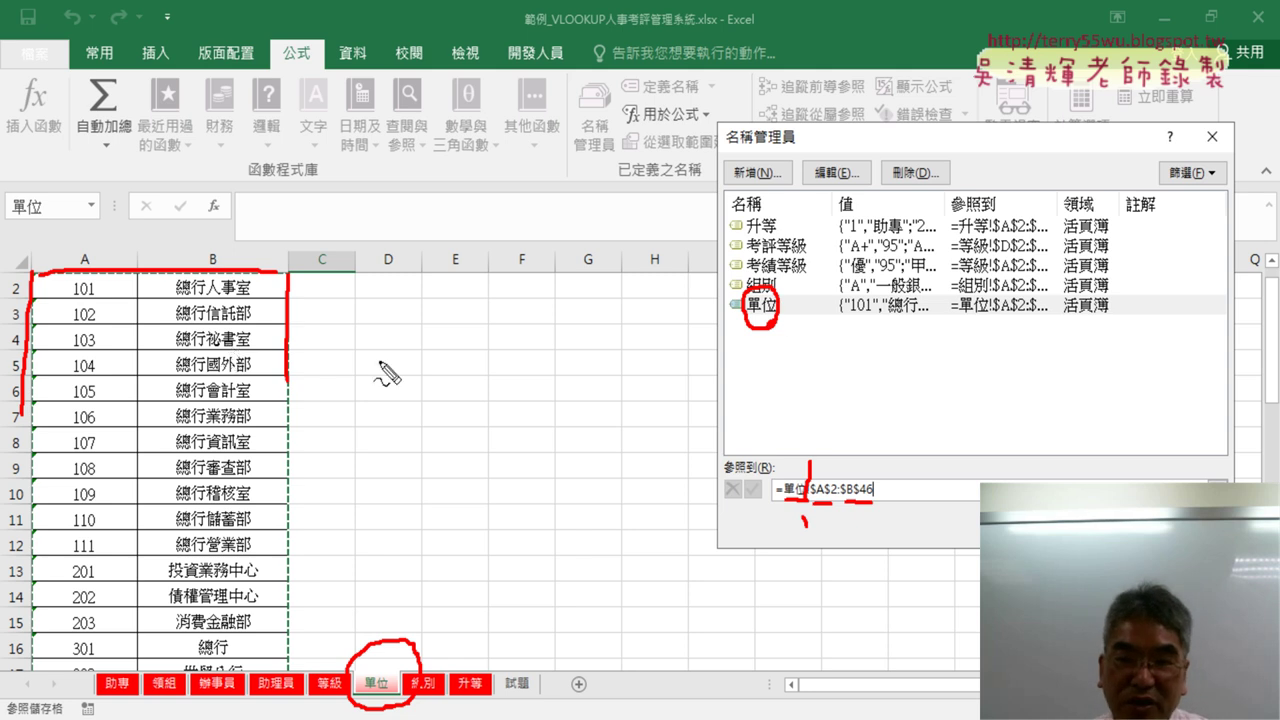
{"action": "mouse_move", "coordinate": [651, 374]}
{"action": "left_mouse_down"}
{"action": "mouse_move", "coordinate": [750, 318]}
{"action": "mouse_move", "coordinate": [748, 355]}
{"action": "left_mouse_up"}
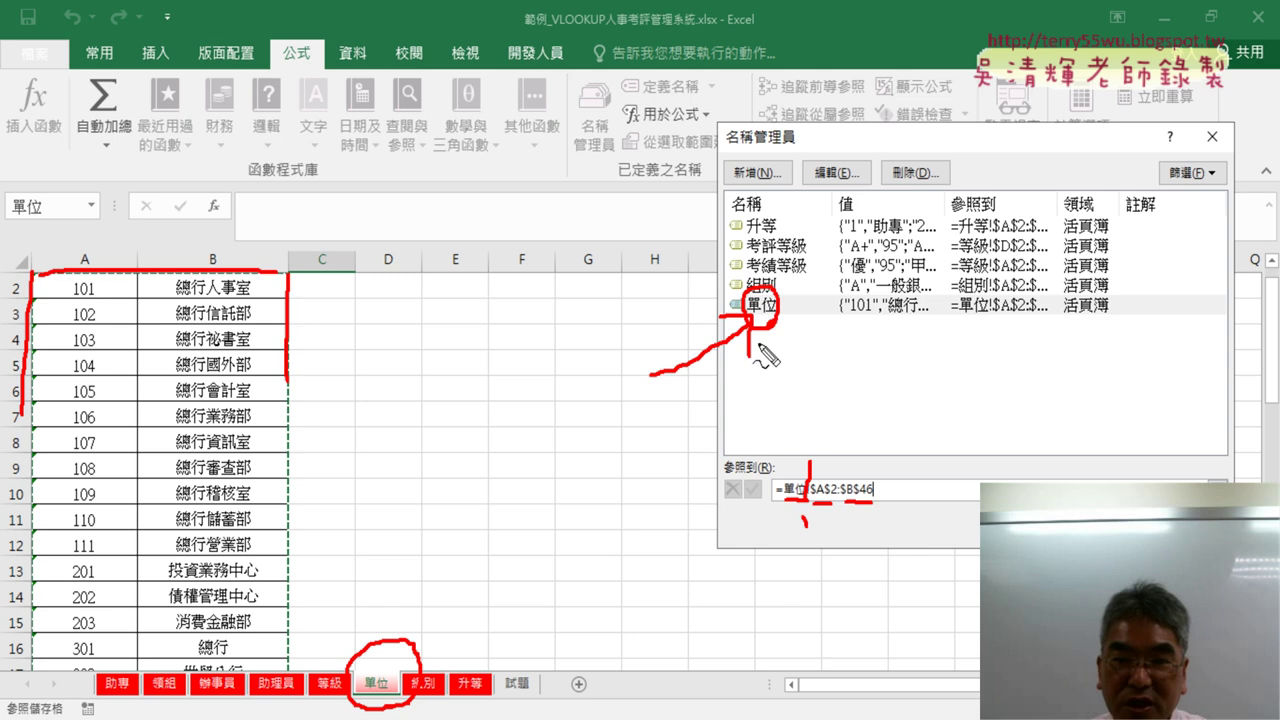
{"action": "mouse_move", "coordinate": [376, 190]}
{"action": "left_mouse_down"}
{"action": "mouse_move", "coordinate": [286, 270]}
{"action": "mouse_move", "coordinate": [356, 272]}
{"action": "left_mouse_up"}
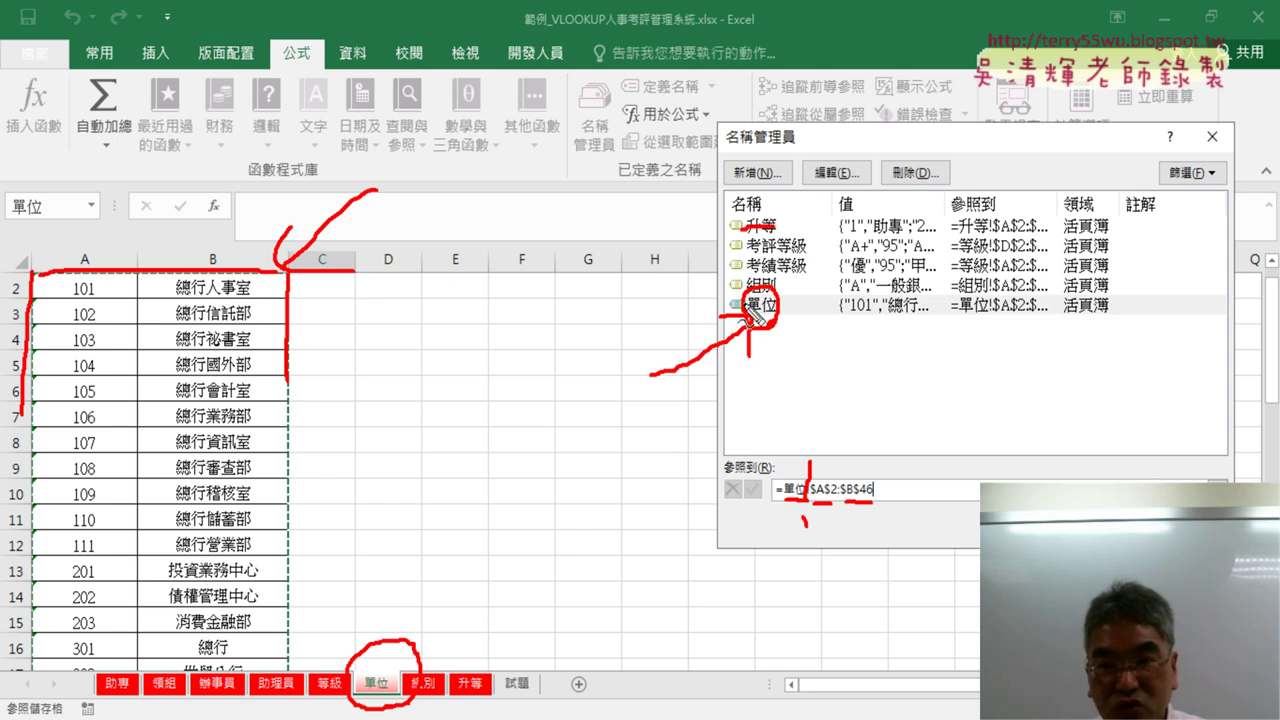
{"action": "key", "text": "Escape"}
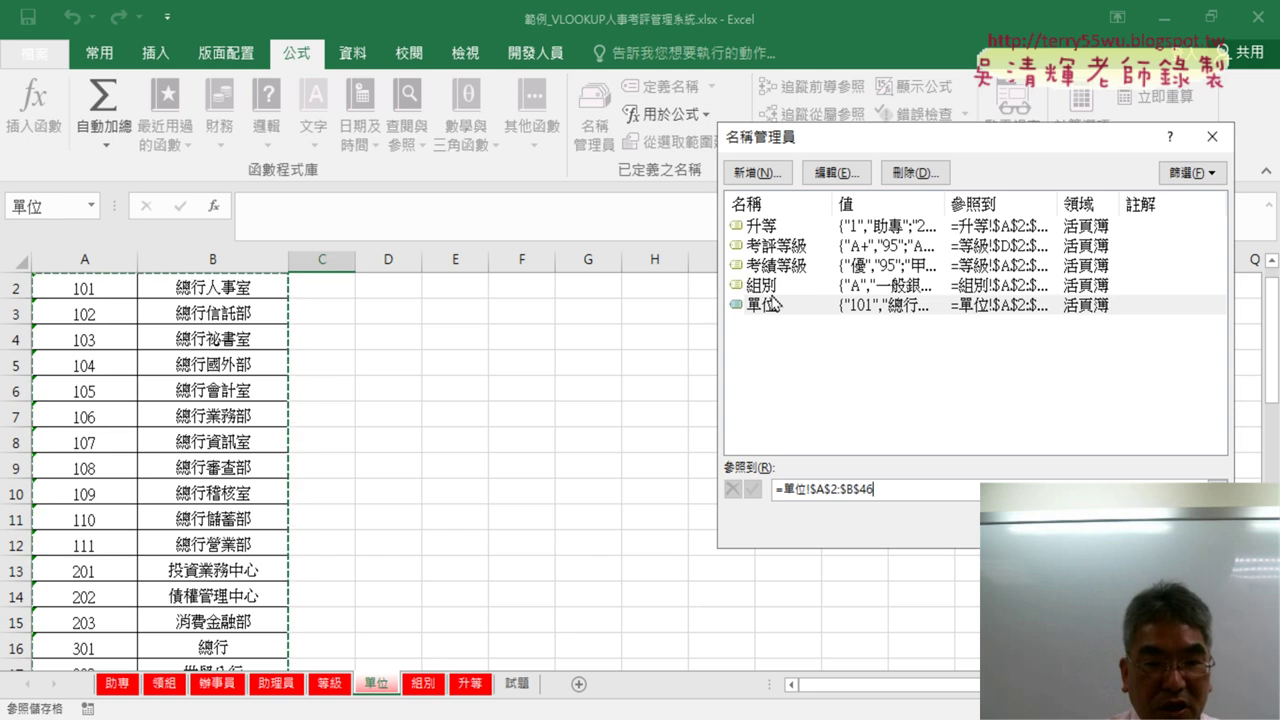
{"action": "key", "text": "Escape"}
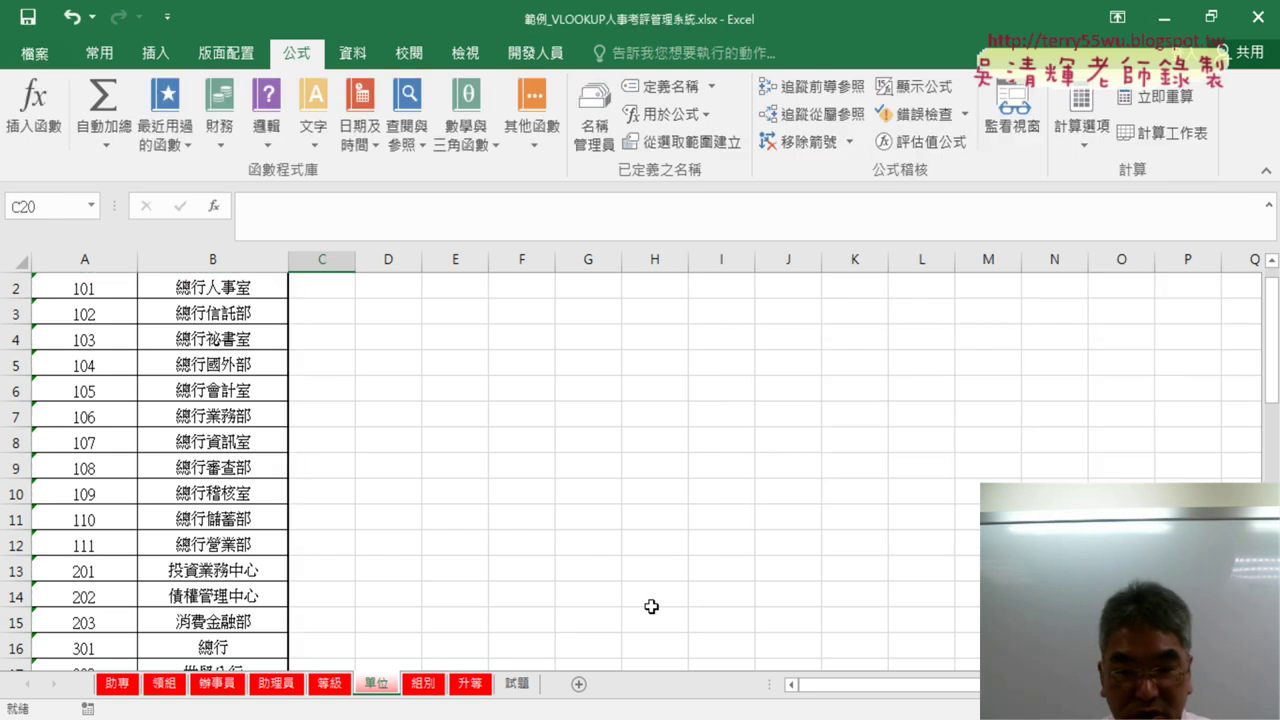
Step: Show the 組別 sheet's named lookup range A2:B6, then return to 助專
{"action": "left_click", "coordinate": [117, 683]}
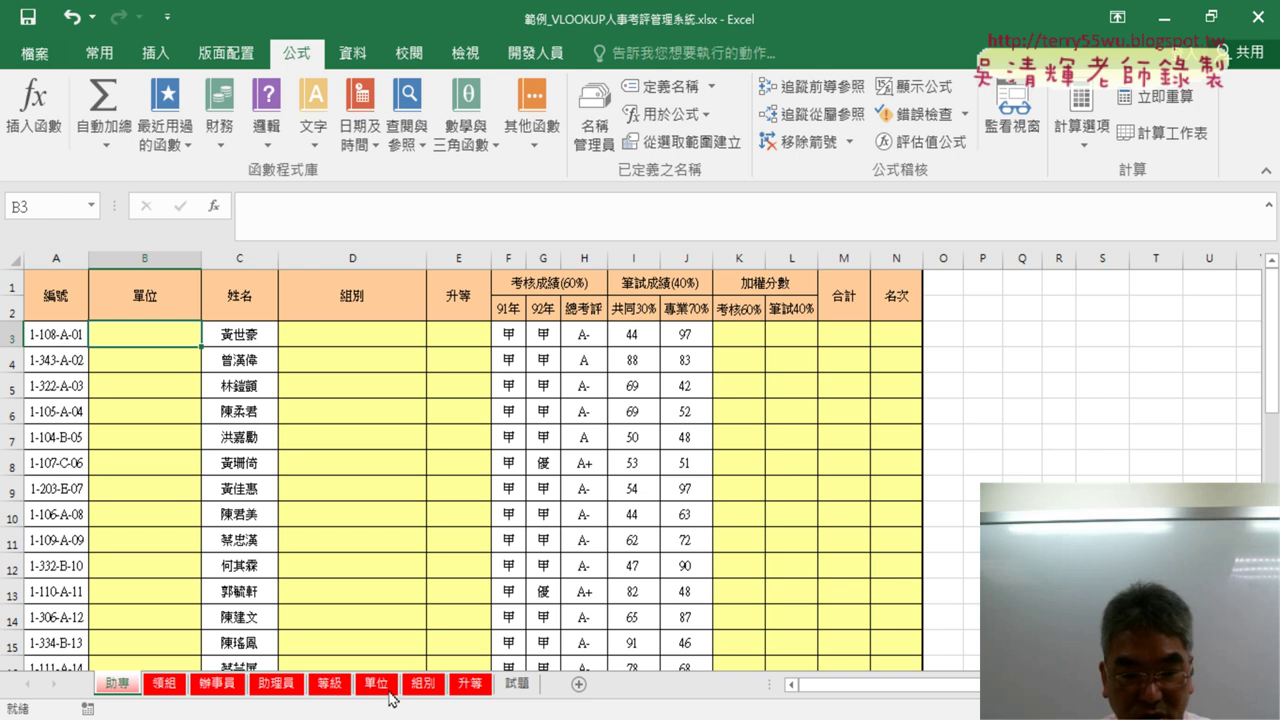
{"action": "left_click", "coordinate": [424, 685]}
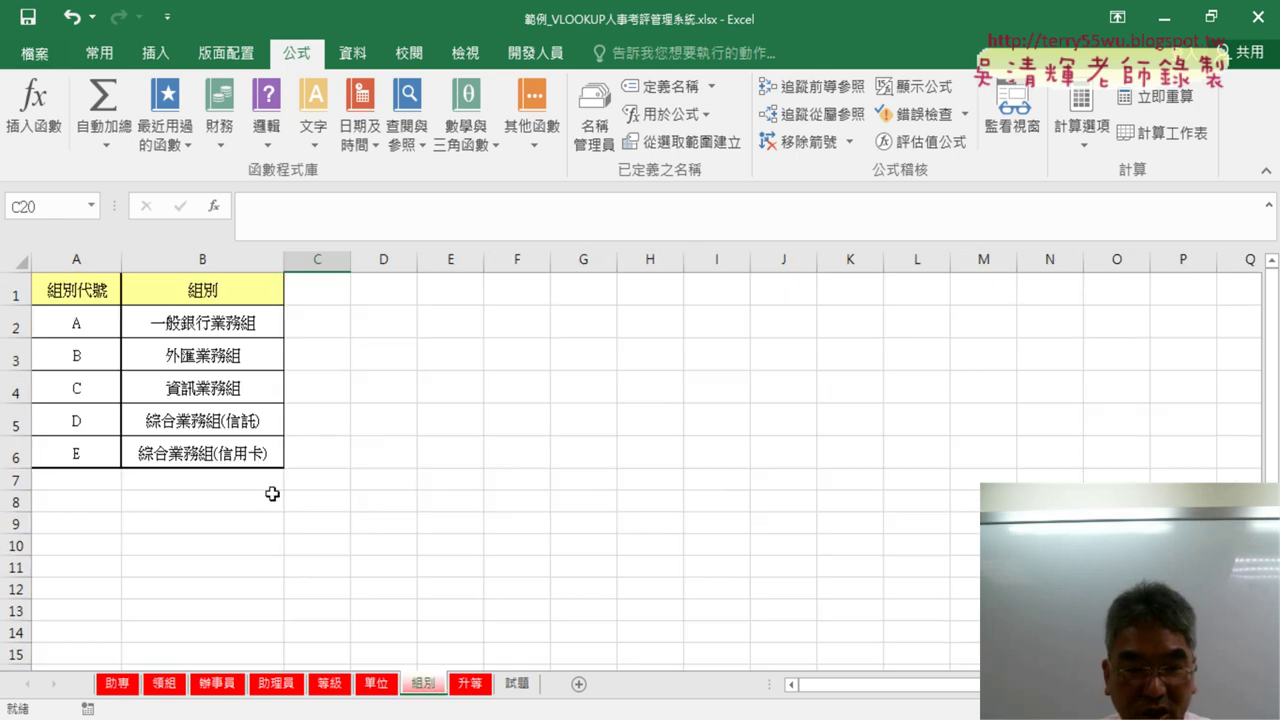
{"action": "left_click_drag", "start_coordinate": [76, 323], "coordinate": [220, 453]}
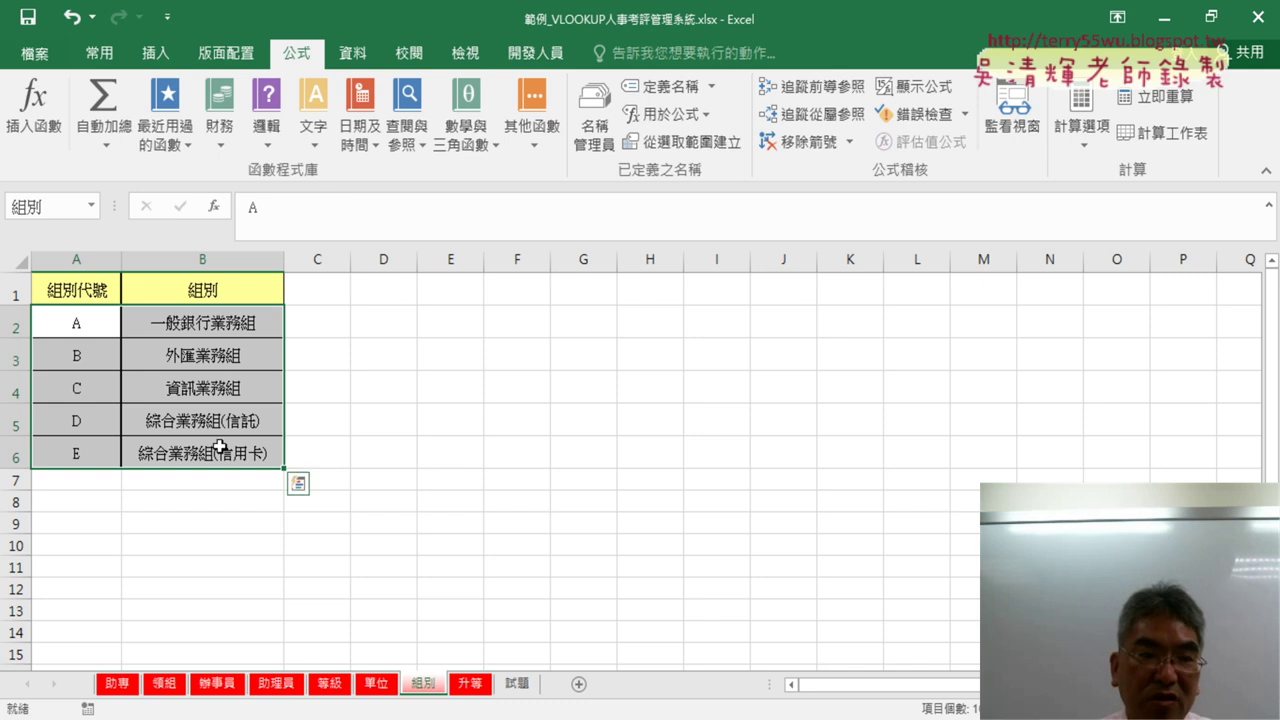
{"action": "left_click", "coordinate": [237, 326]}
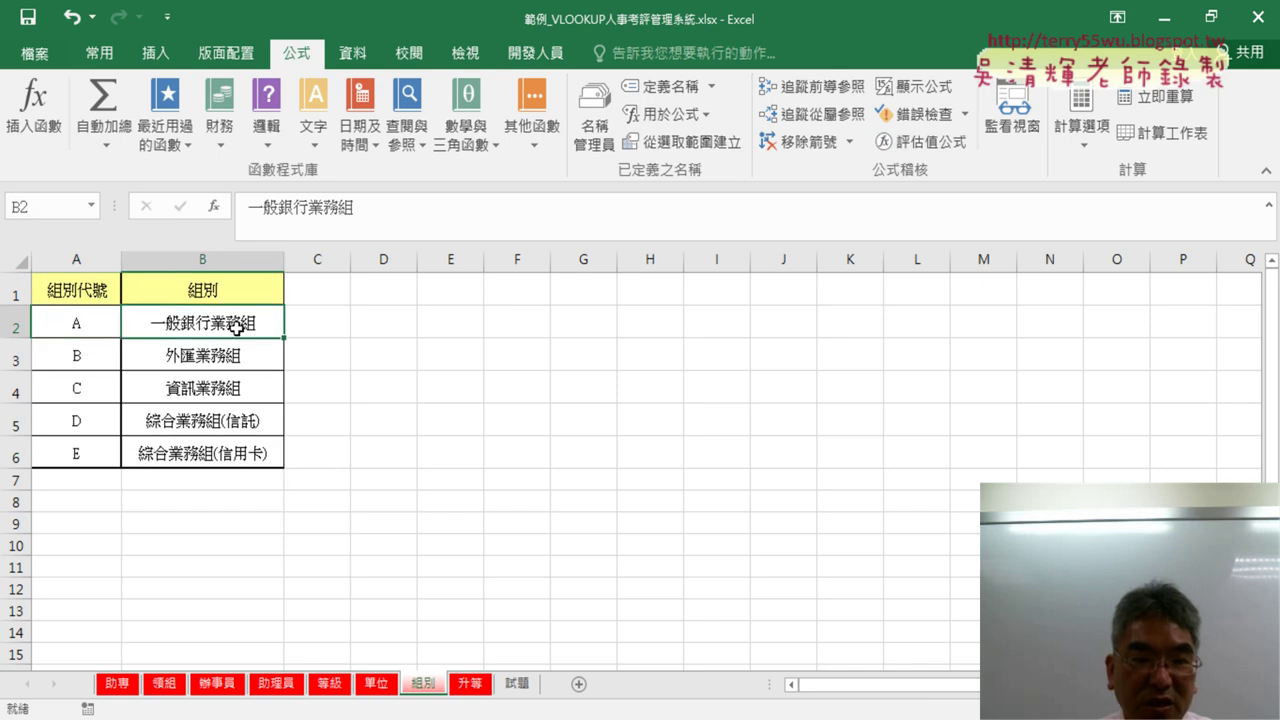
{"action": "left_click", "coordinate": [117, 686]}
Step: Relate the 升等 column (E3) to the 升等 sheet's range A2:B5, pointing out D3:E3 and B3
{"action": "left_click", "coordinate": [463, 334]}
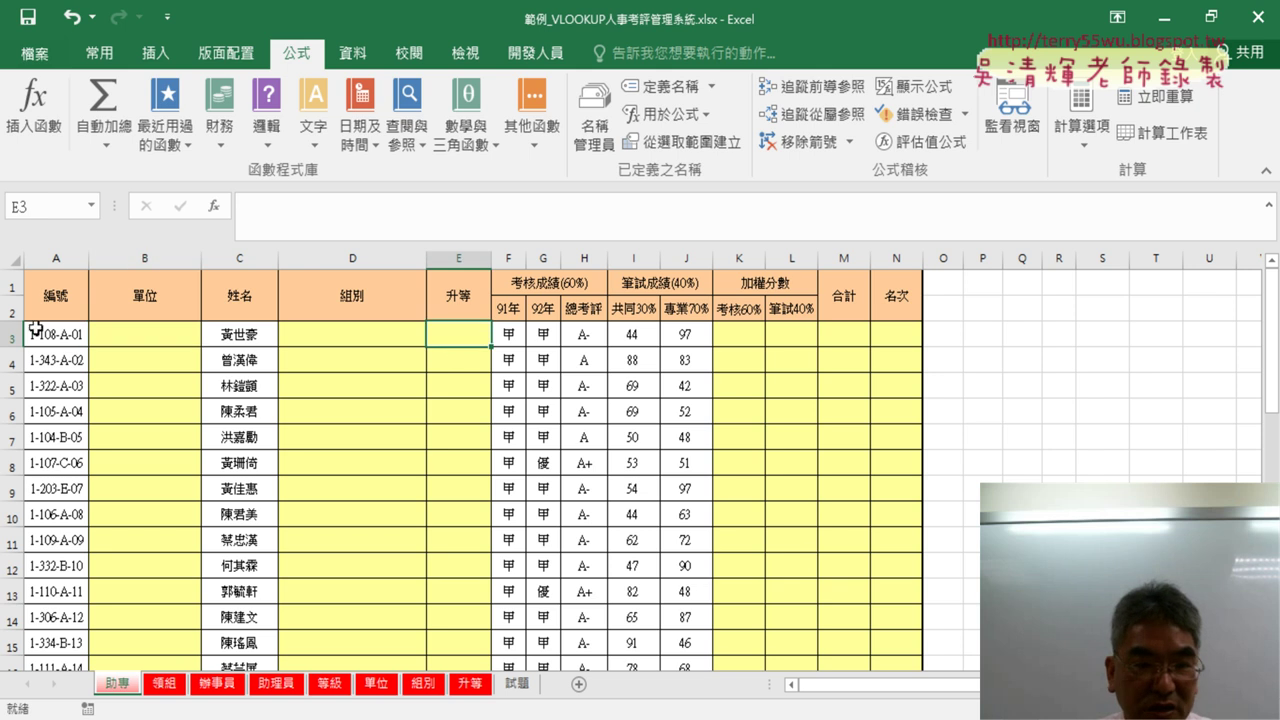
{"action": "left_click", "coordinate": [470, 685]}
{"action": "left_click_drag", "start_coordinate": [96, 335], "coordinate": [199, 421]}
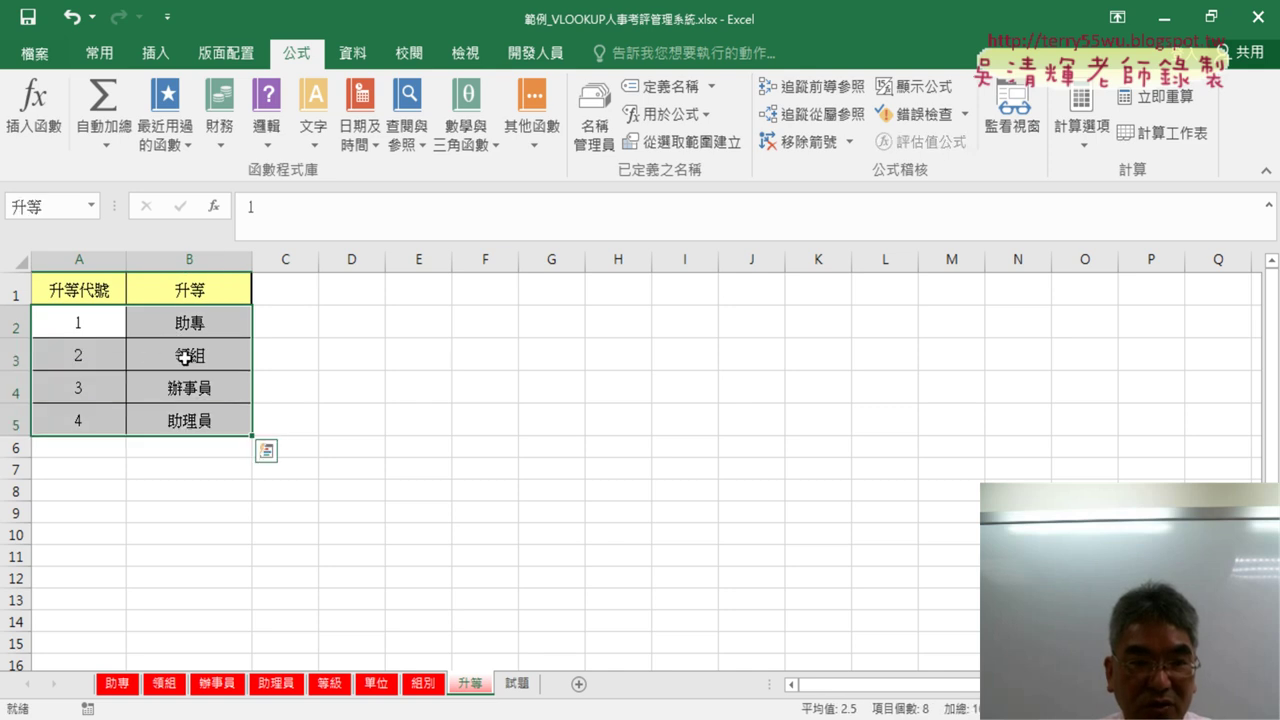
{"action": "left_click", "coordinate": [118, 685]}
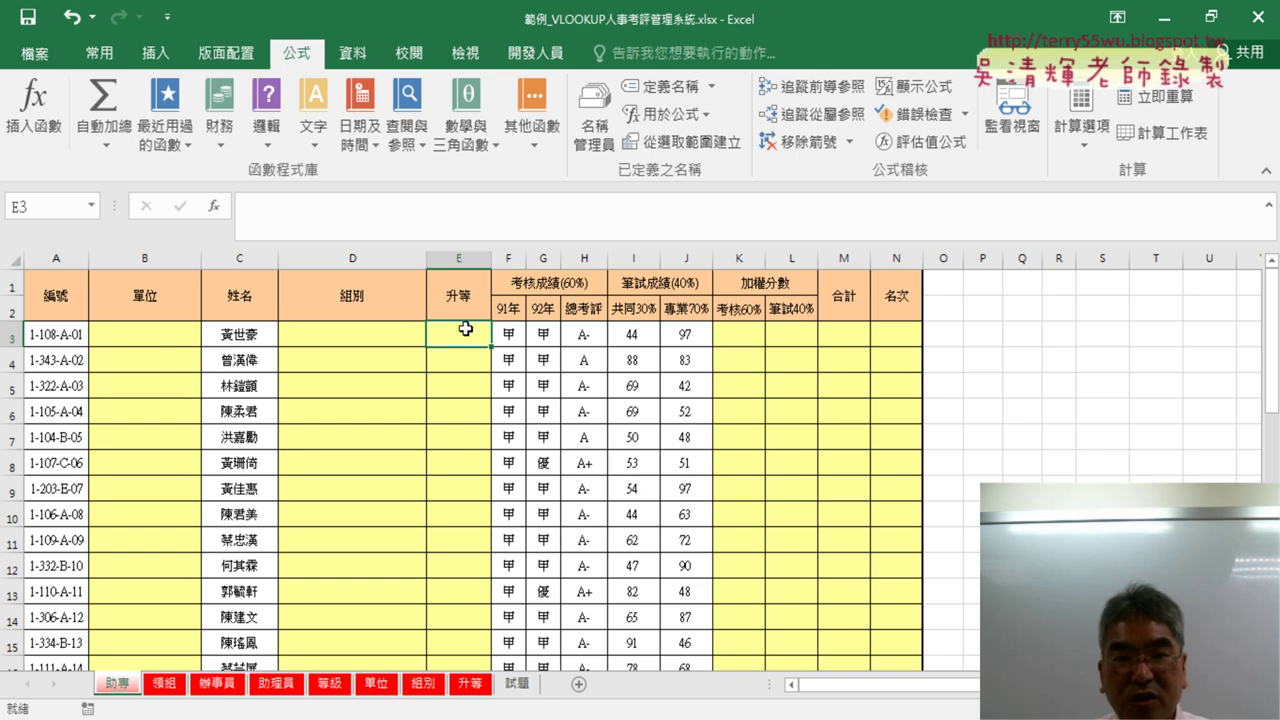
{"action": "left_click_drag", "start_coordinate": [464, 330], "coordinate": [322, 330]}
{"action": "left_click", "coordinate": [195, 335]}
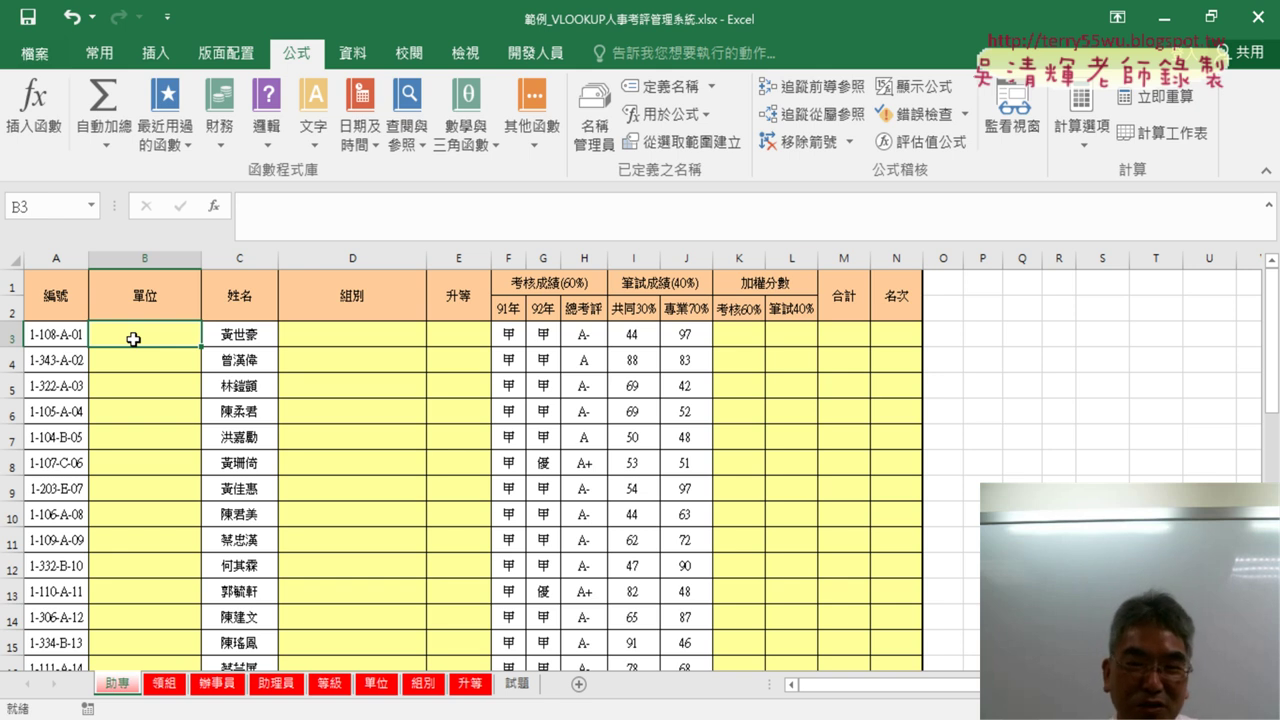
Step: Select K3 and point out the weighted-score columns K–N, starting with the 考核60% header
{"action": "left_click", "coordinate": [747, 339]}
{"action": "left_click_drag", "start_coordinate": [747, 339], "coordinate": [738, 338]}
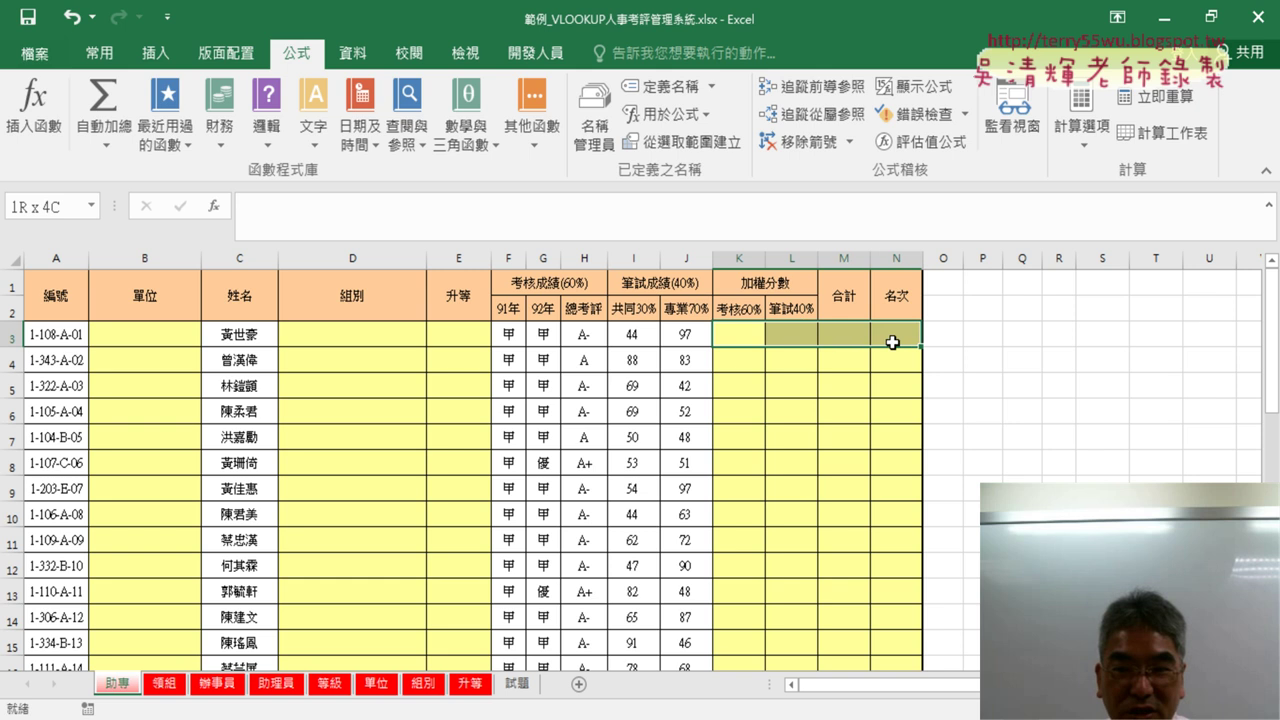
{"action": "left_click", "coordinate": [740, 314]}
{"action": "left_click", "coordinate": [741, 331]}
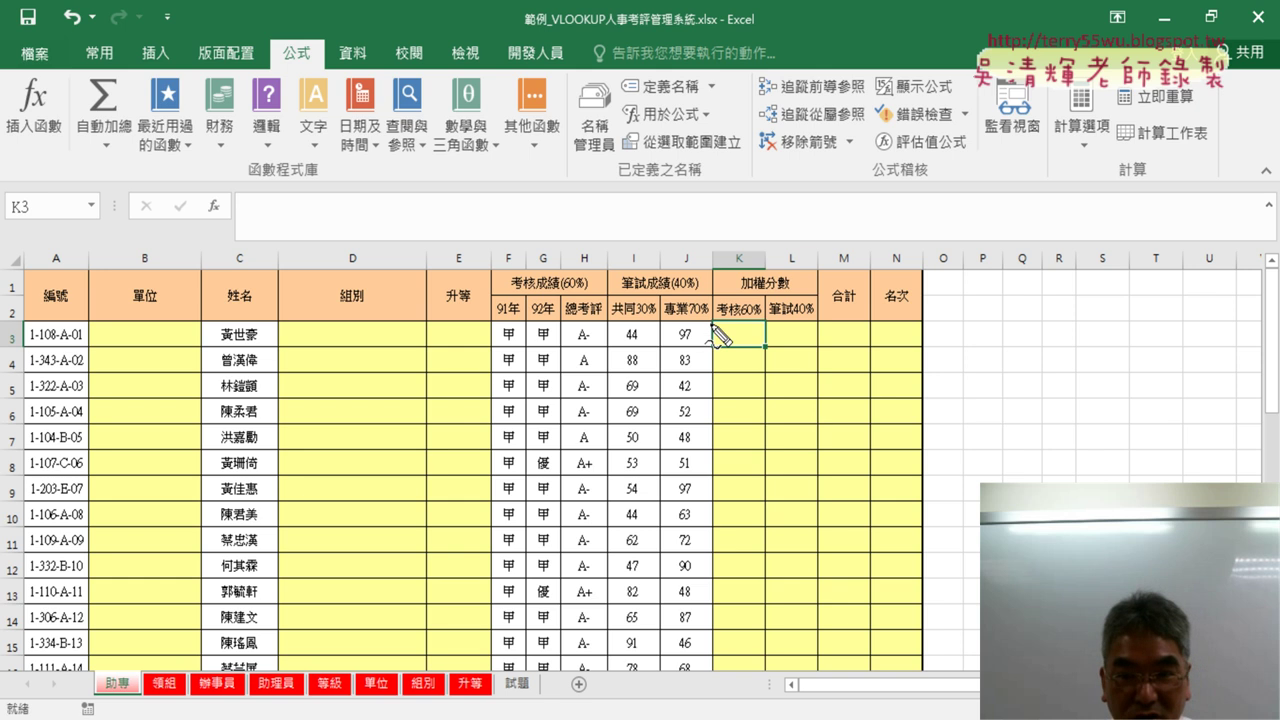
{"action": "left_click_drag", "start_coordinate": [709, 322], "coordinate": [712, 346]}
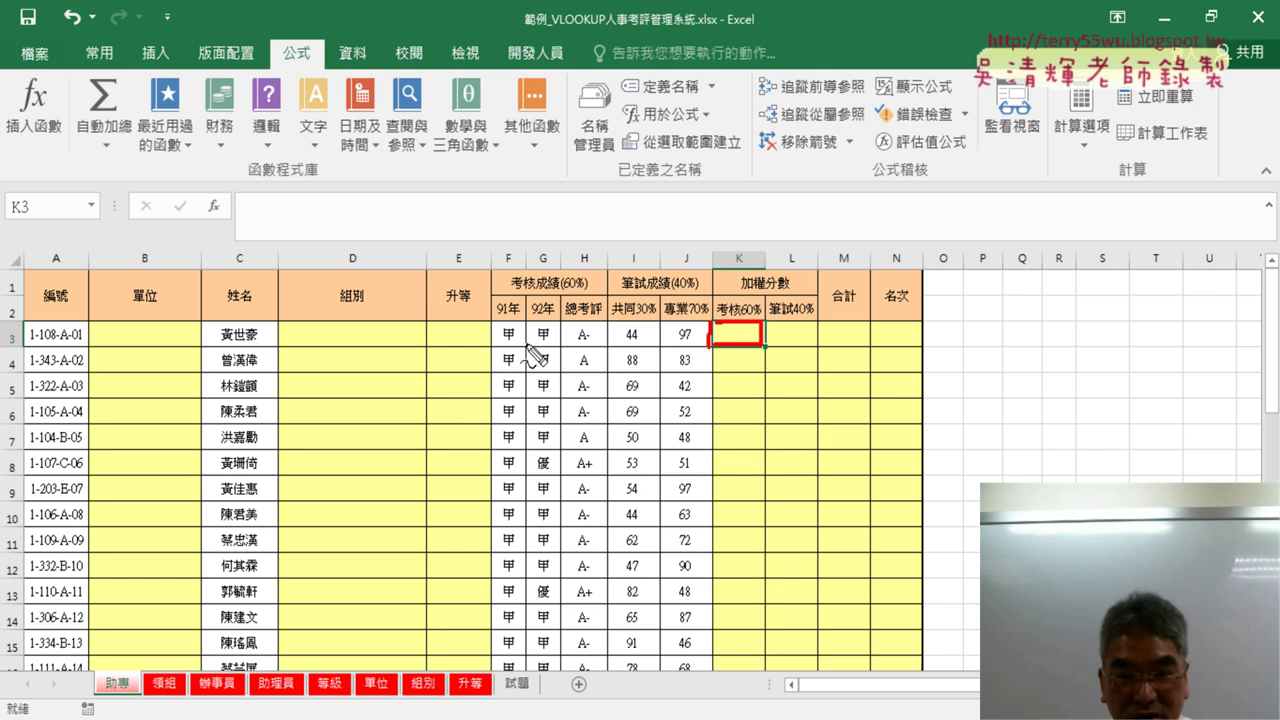
{"action": "left_click_drag", "start_coordinate": [486, 336], "coordinate": [596, 366]}
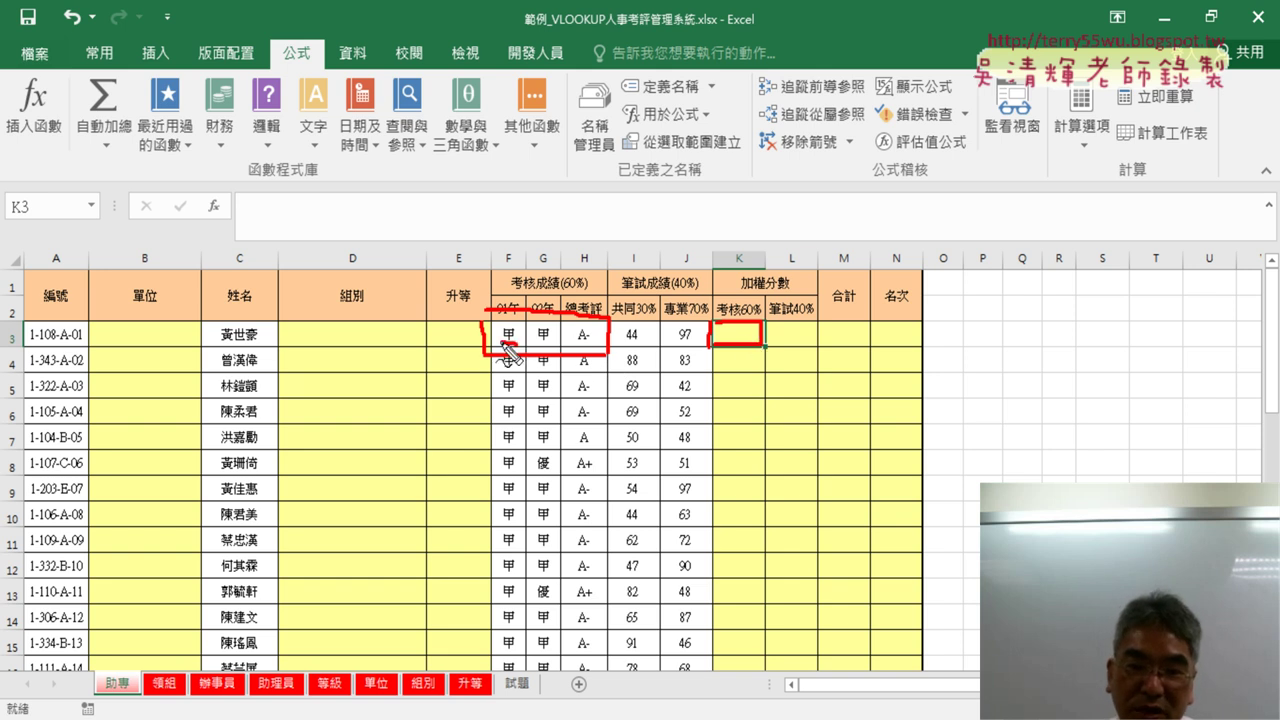
{"action": "left_click_drag", "start_coordinate": [514, 322], "coordinate": [506, 345]}
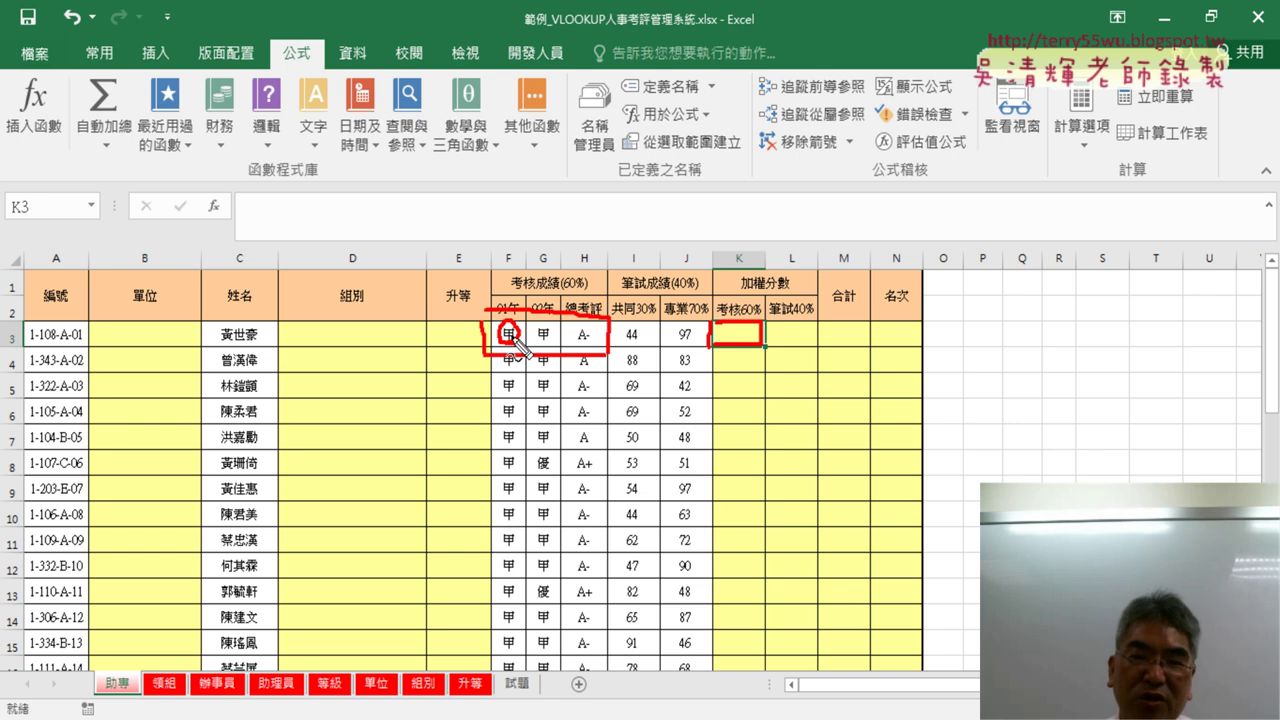
{"action": "key", "text": "Escape"}
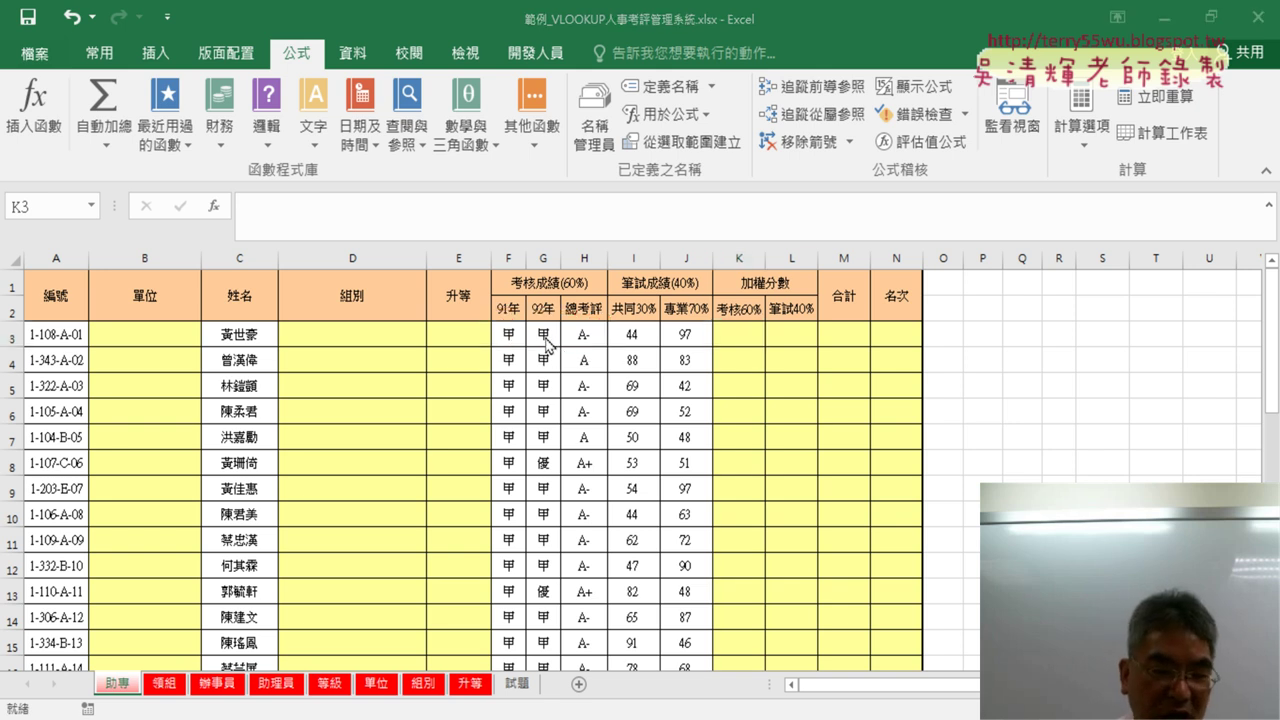
Step: Select the 等級 sheet's 考績等級 range A2:B4, then bring up Name Manager
{"action": "left_click", "coordinate": [330, 683]}
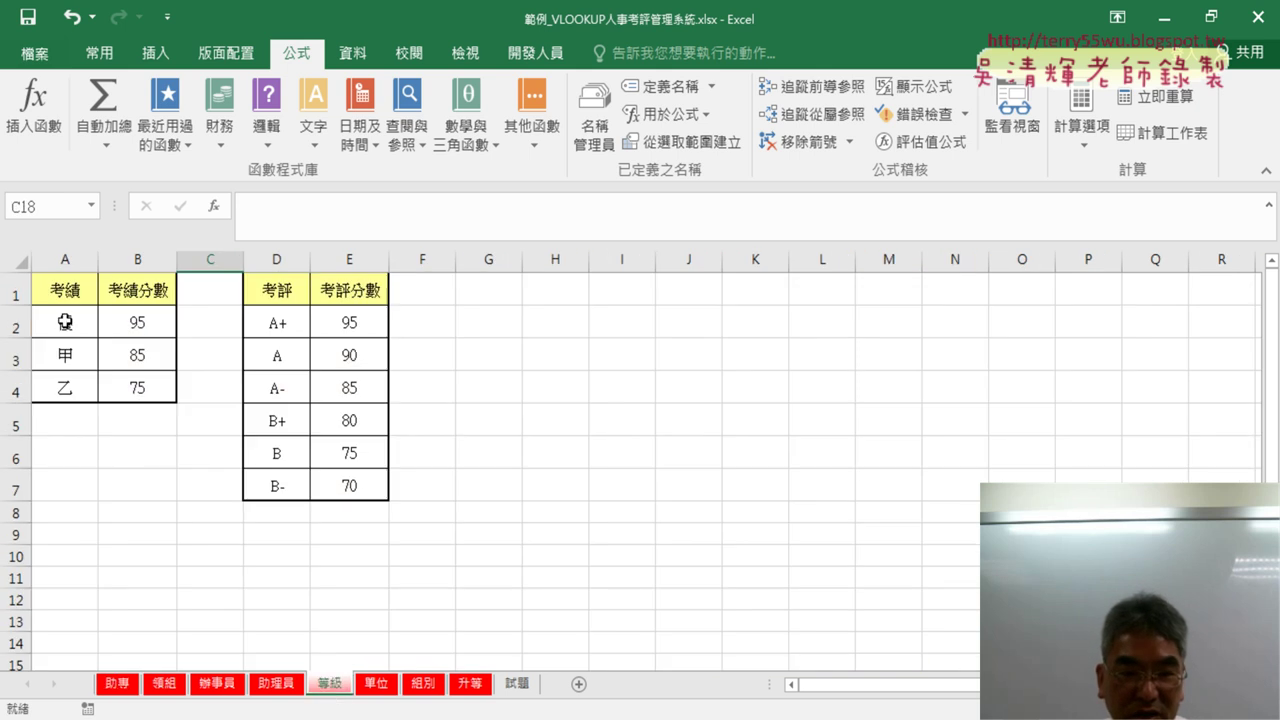
{"action": "left_click_drag", "start_coordinate": [65, 322], "coordinate": [135, 387]}
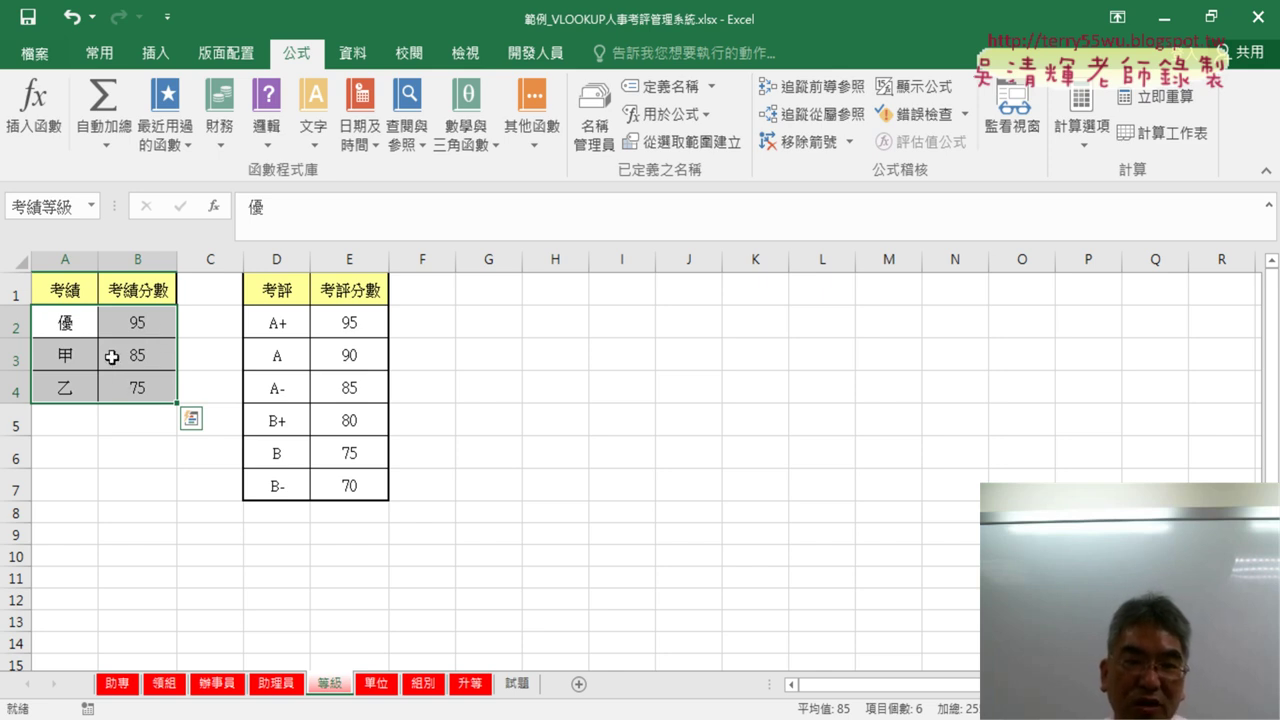
{"action": "left_click", "coordinate": [595, 150]}
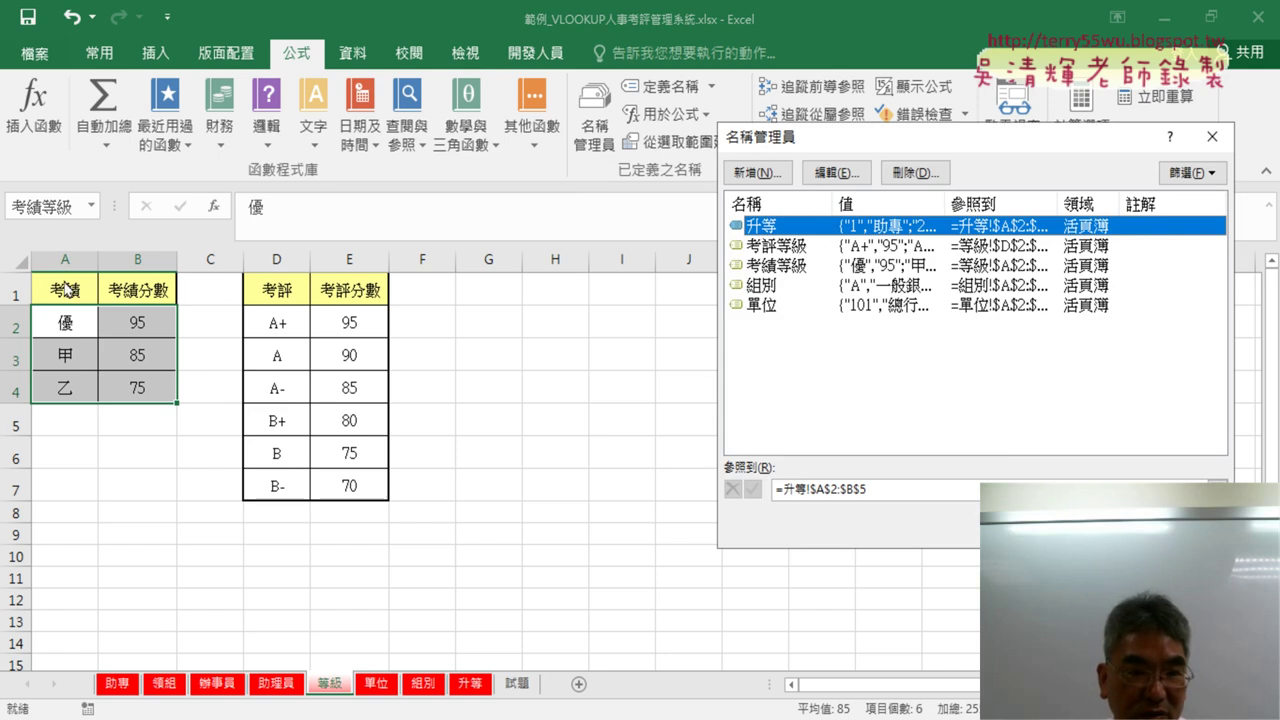
Step: Show the 考績等級 (A2:B4) and 考評等級 (D2:E7) ranges, then close Name Manager and go back to 助專
{"action": "left_click", "coordinate": [788, 270]}
{"action": "left_click", "coordinate": [866, 489]}
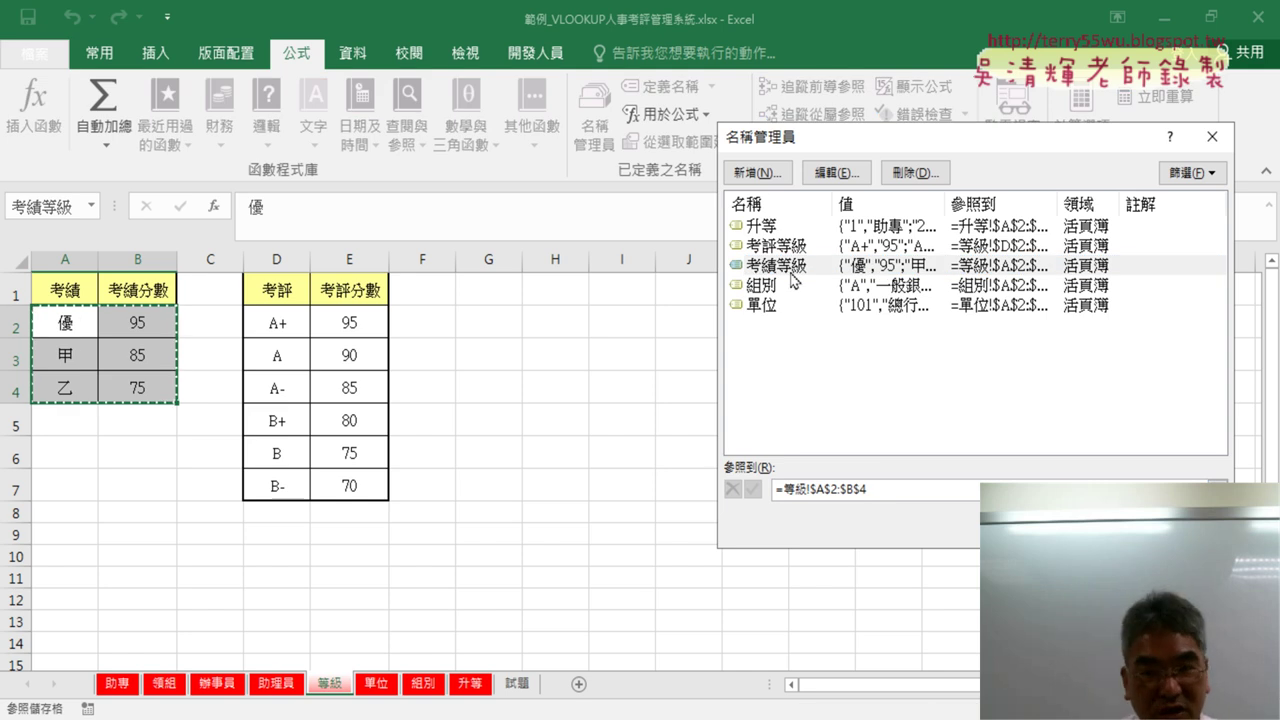
{"action": "left_click", "coordinate": [792, 246]}
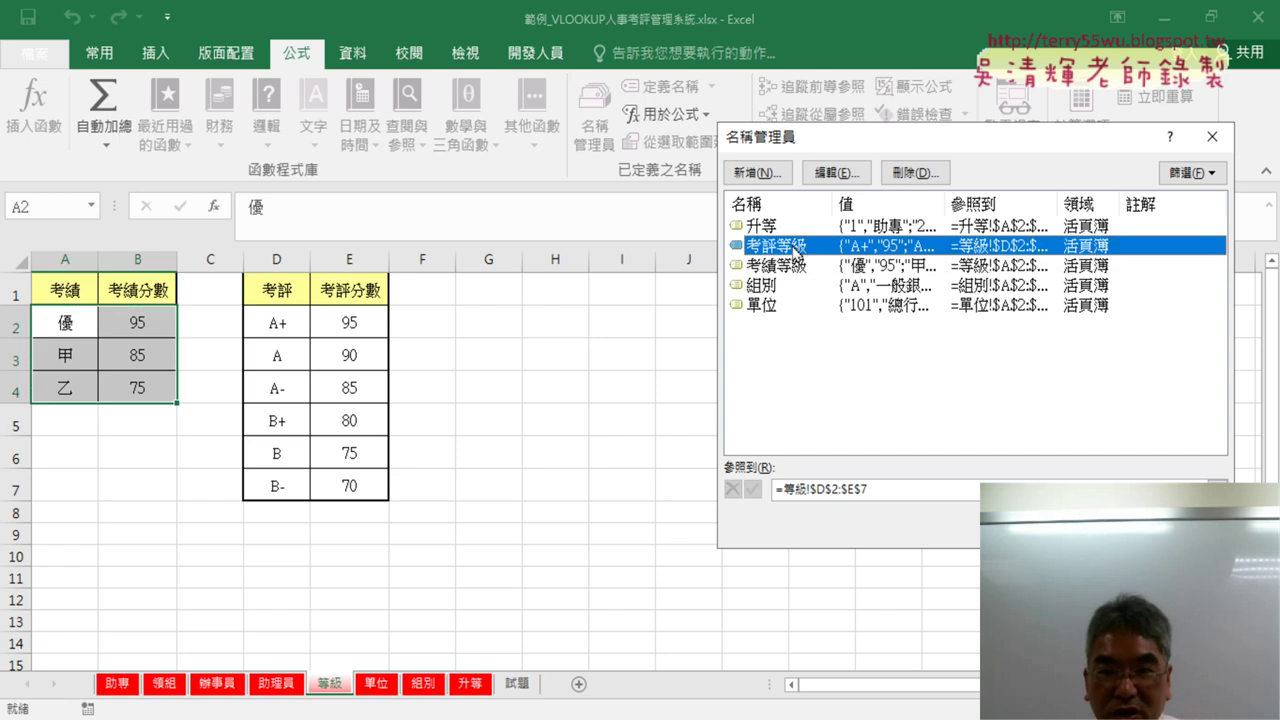
{"action": "left_click", "coordinate": [873, 489]}
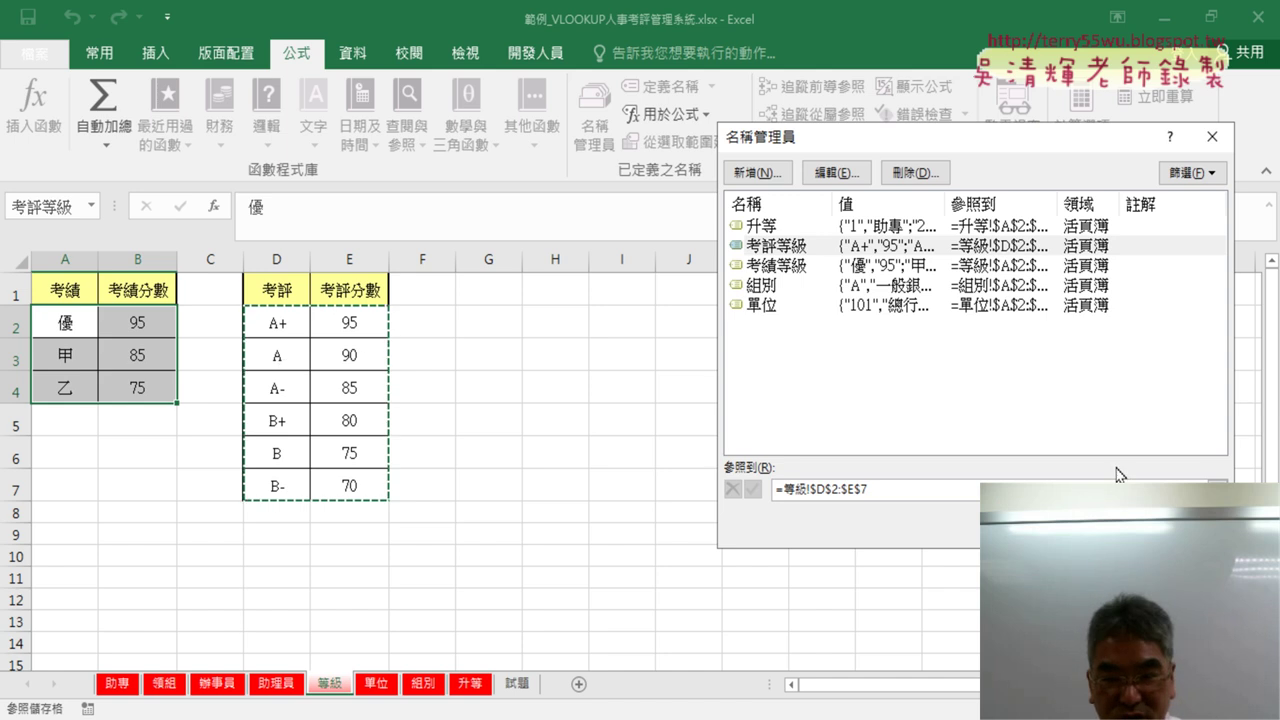
{"action": "left_click", "coordinate": [1185, 528]}
{"action": "left_click", "coordinate": [118, 684]}
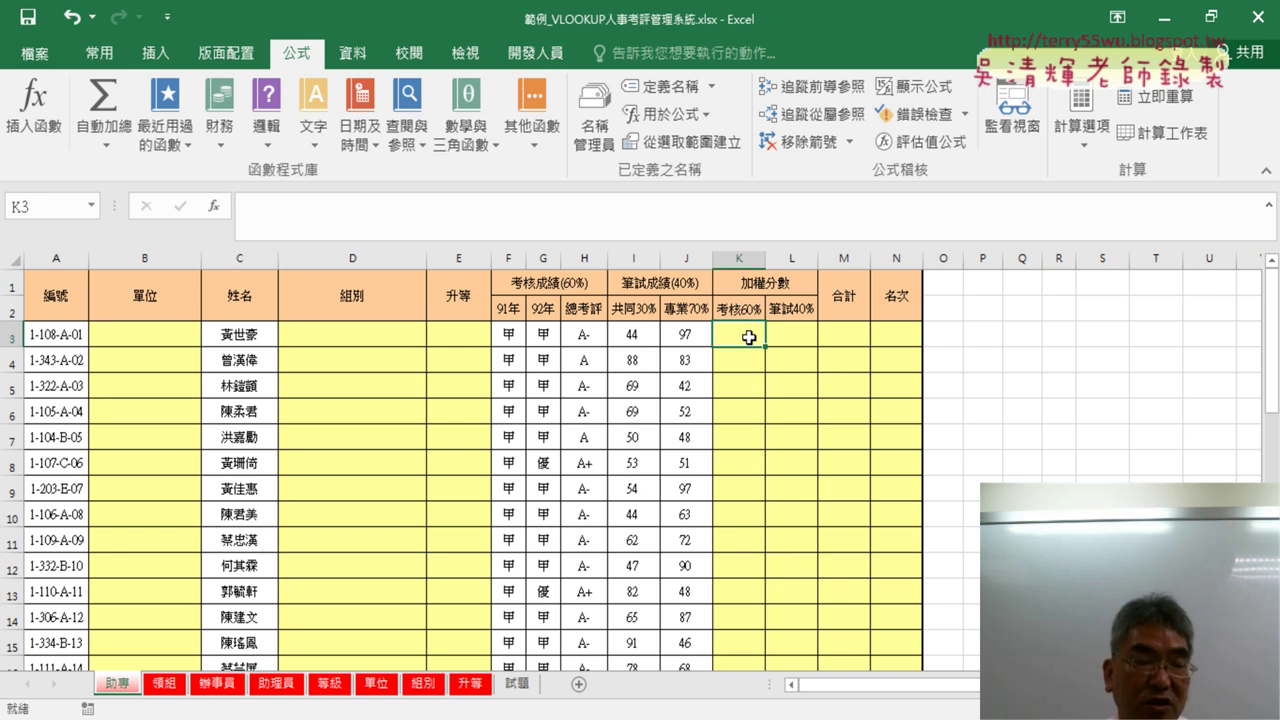
{"action": "left_click_drag", "start_coordinate": [508, 336], "coordinate": [603, 338]}
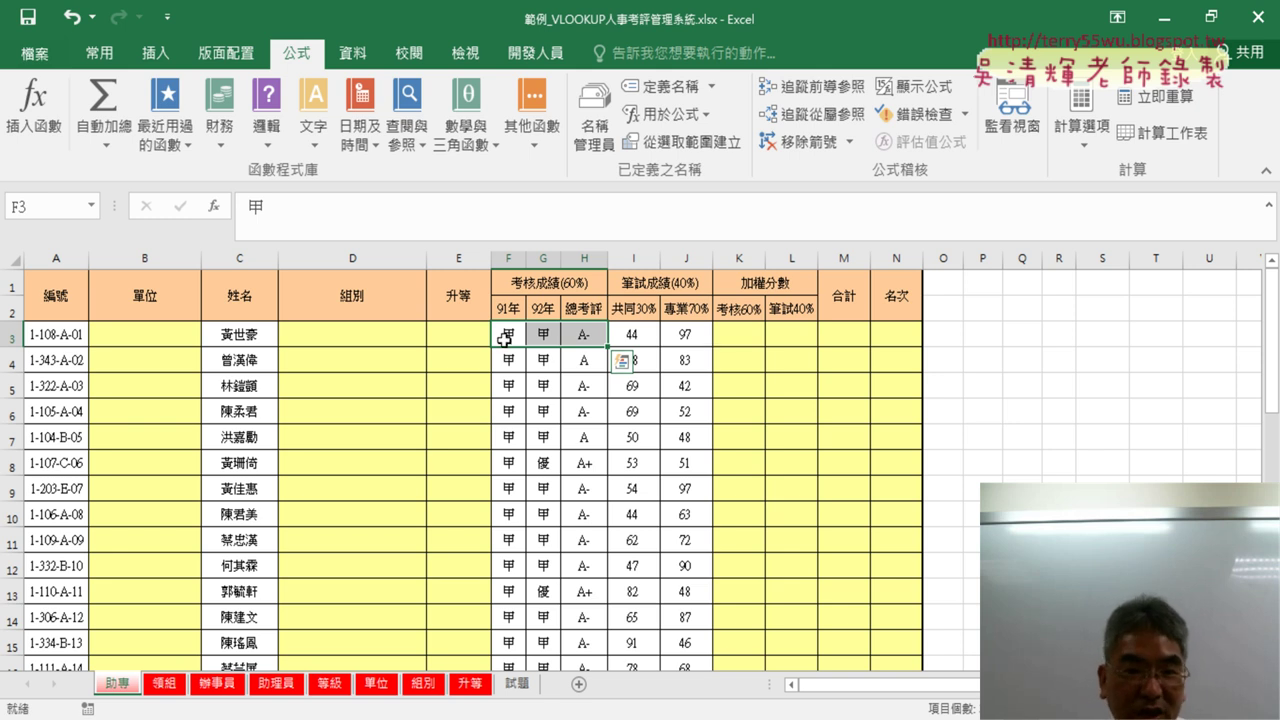
{"action": "left_click", "coordinate": [743, 338]}
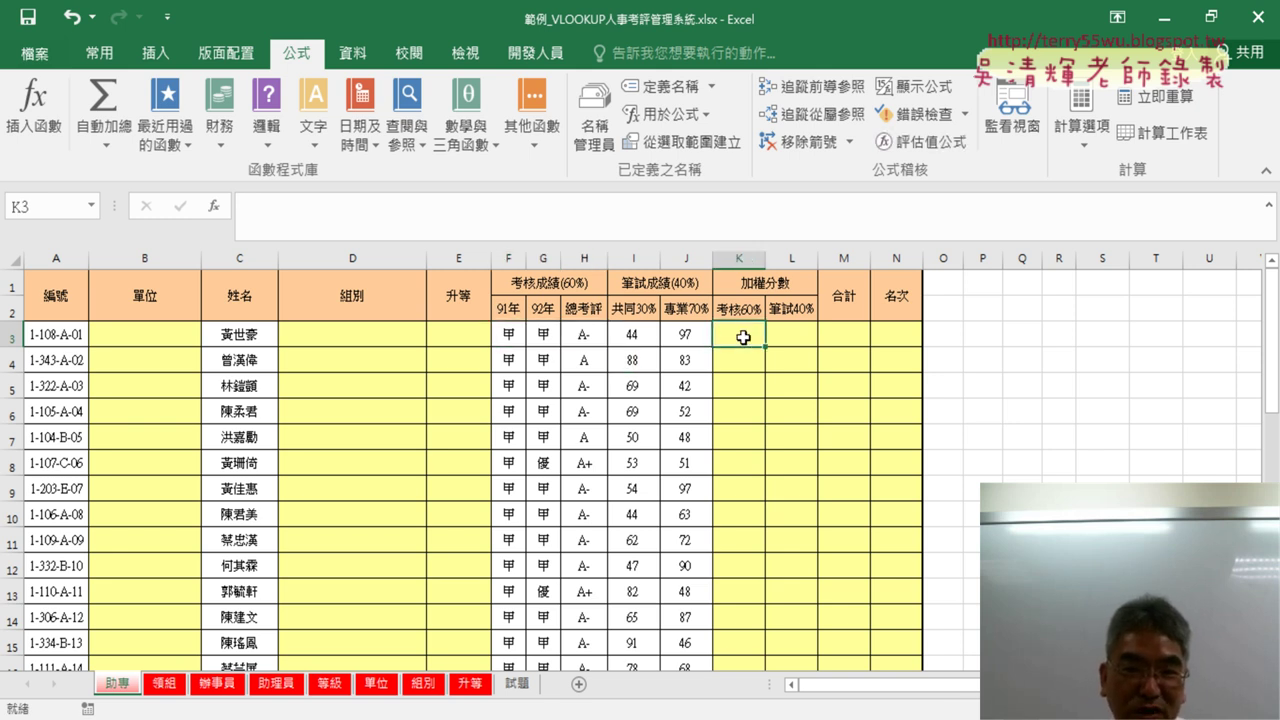
{"action": "left_click", "coordinate": [474, 219]}
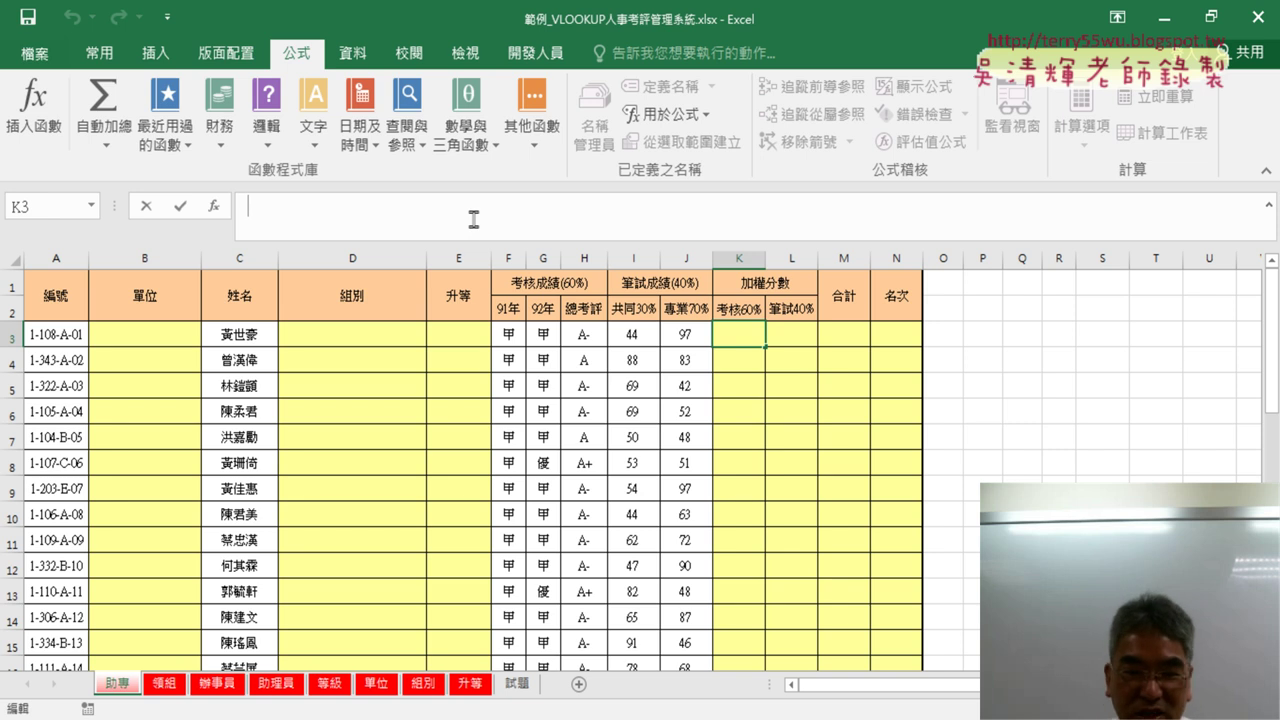
{"action": "left_click", "coordinate": [332, 684]}
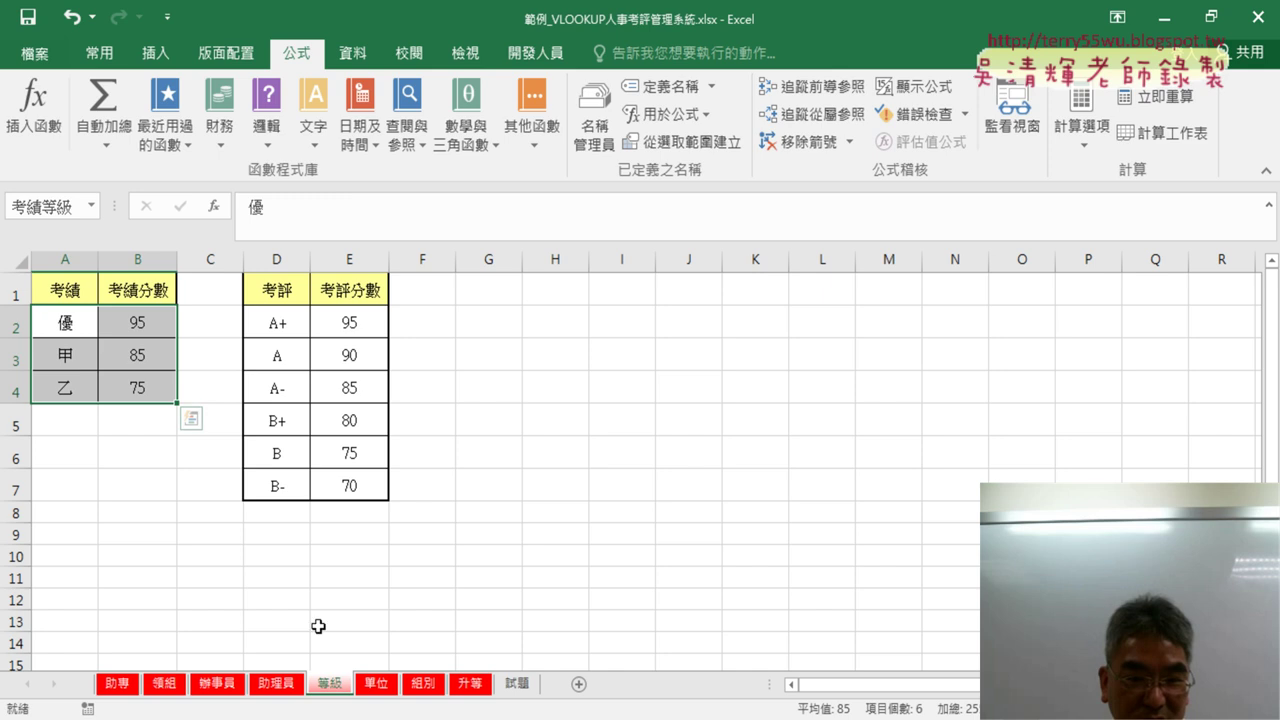
{"action": "left_click", "coordinate": [117, 684]}
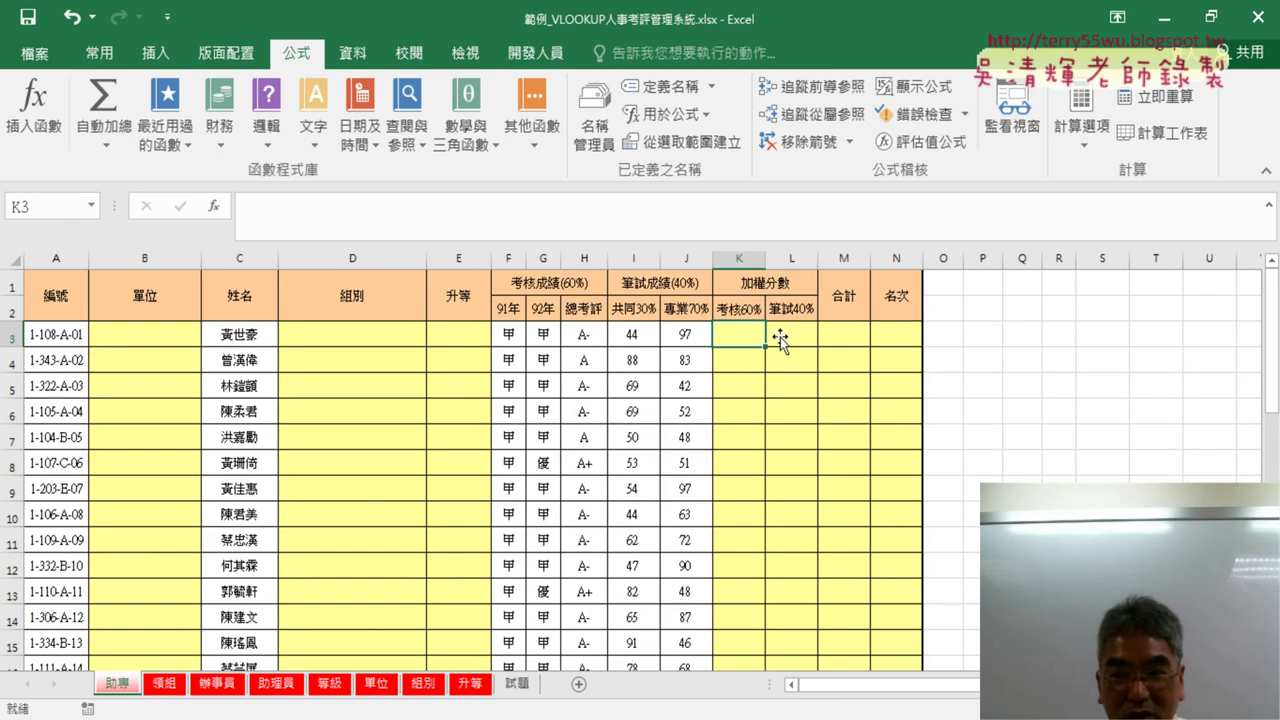
{"action": "left_click", "coordinate": [99, 53]}
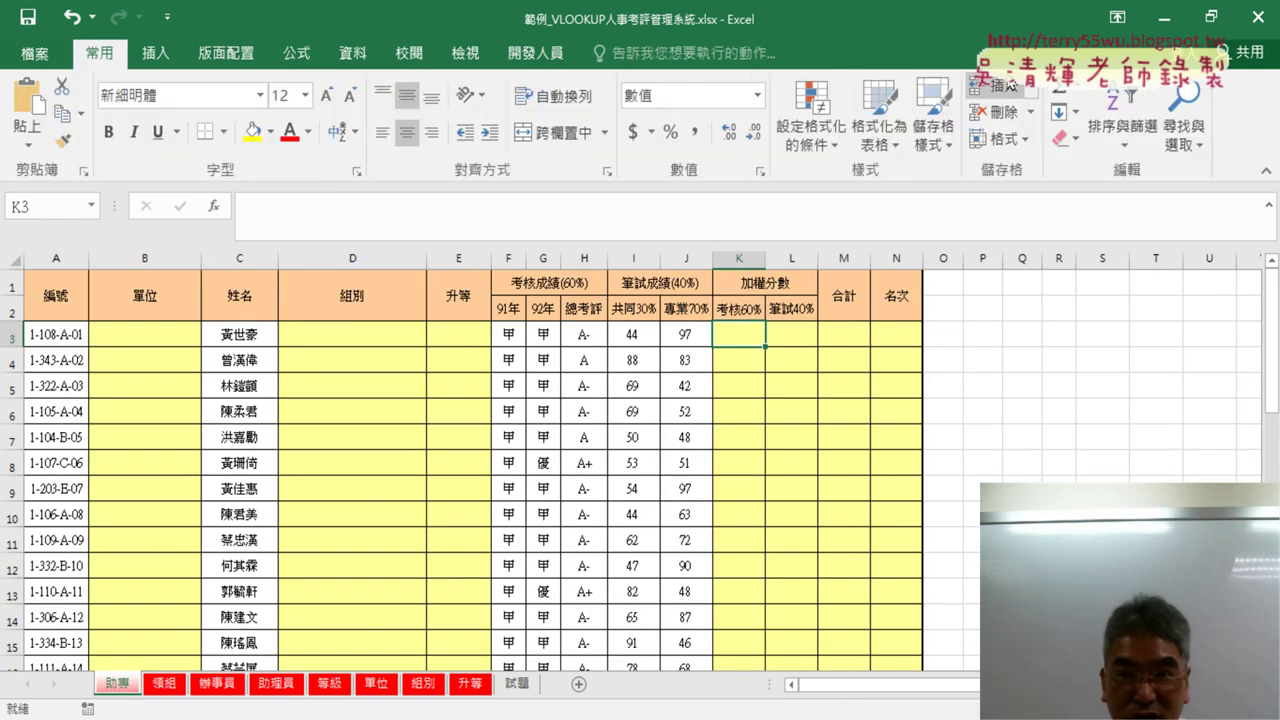
{"action": "left_click", "coordinate": [1084, 93]}
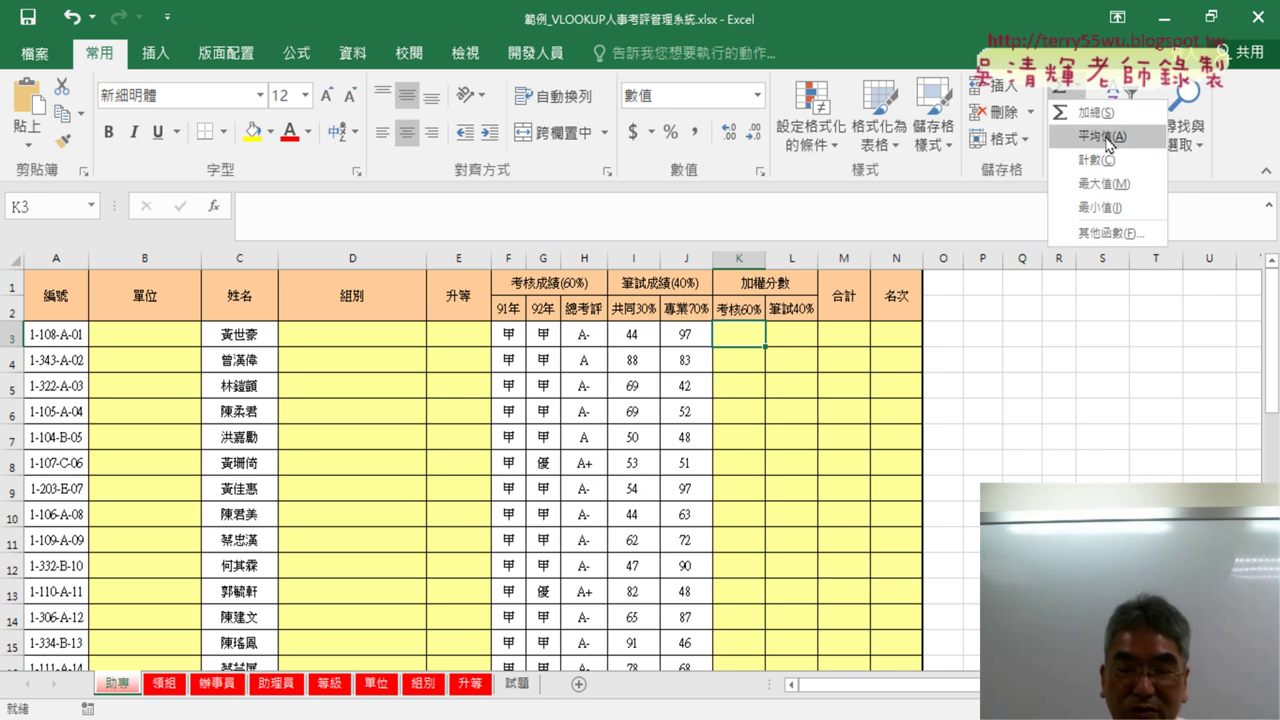
{"action": "left_click", "coordinate": [1104, 137]}
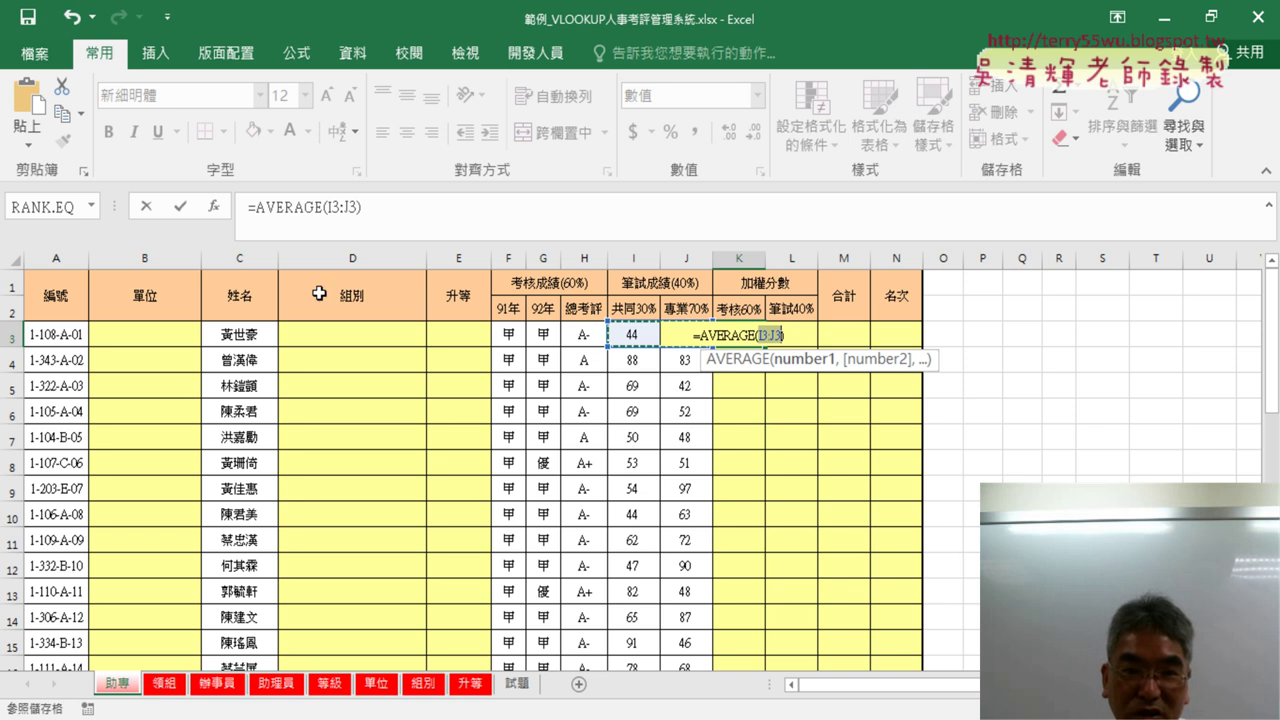
{"action": "left_click", "coordinate": [146, 207]}
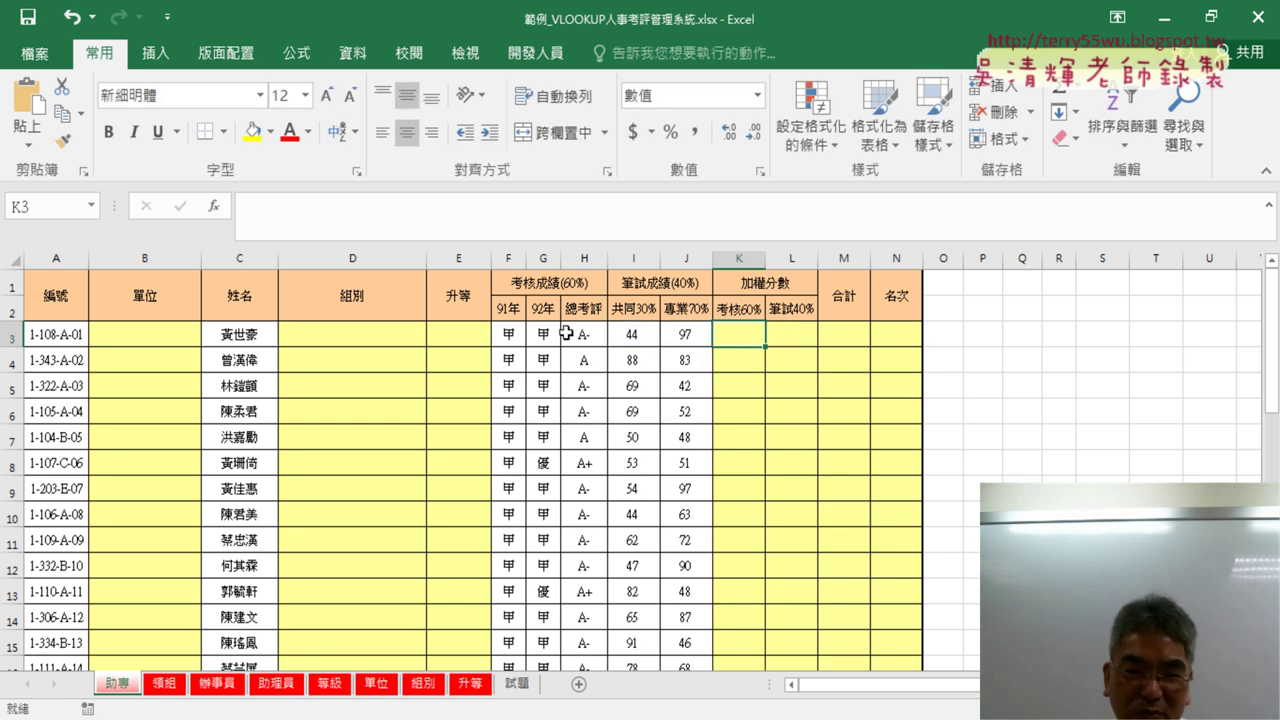
{"action": "left_click", "coordinate": [804, 337]}
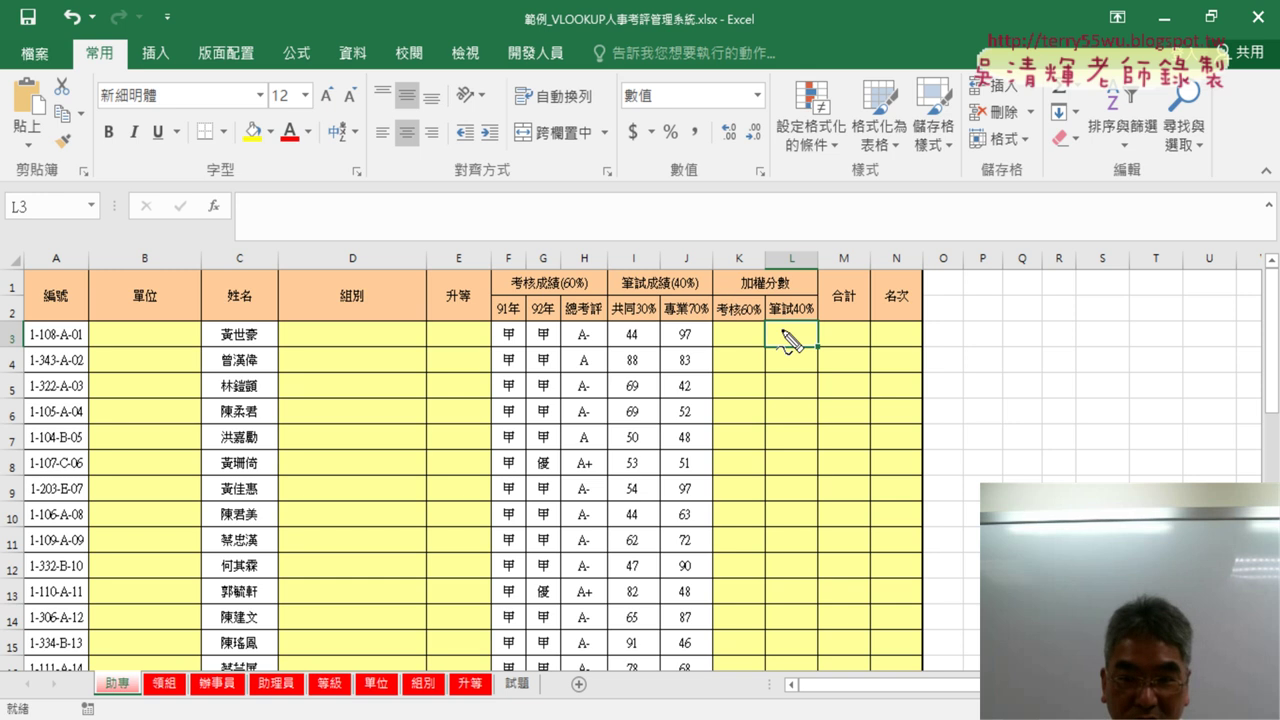
{"action": "left_click_drag", "start_coordinate": [772, 320], "coordinate": [752, 352]}
{"action": "left_click_drag", "start_coordinate": [606, 268], "coordinate": [716, 352]}
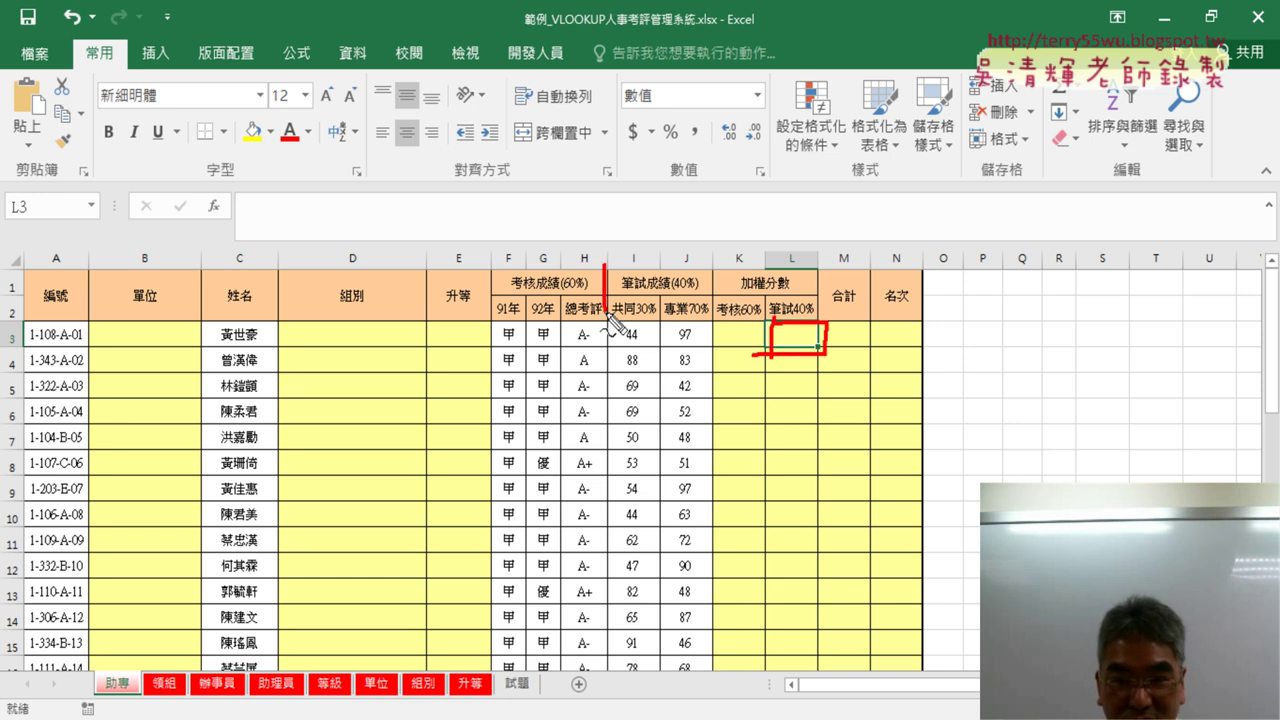
{"action": "mouse_move", "coordinate": [606, 360]}
{"action": "left_mouse_down"}
{"action": "mouse_move", "coordinate": [712, 352]}
{"action": "mouse_move", "coordinate": [645, 342]}
{"action": "mouse_move", "coordinate": [630, 323]}
{"action": "mouse_move", "coordinate": [660, 332]}
{"action": "left_mouse_up"}
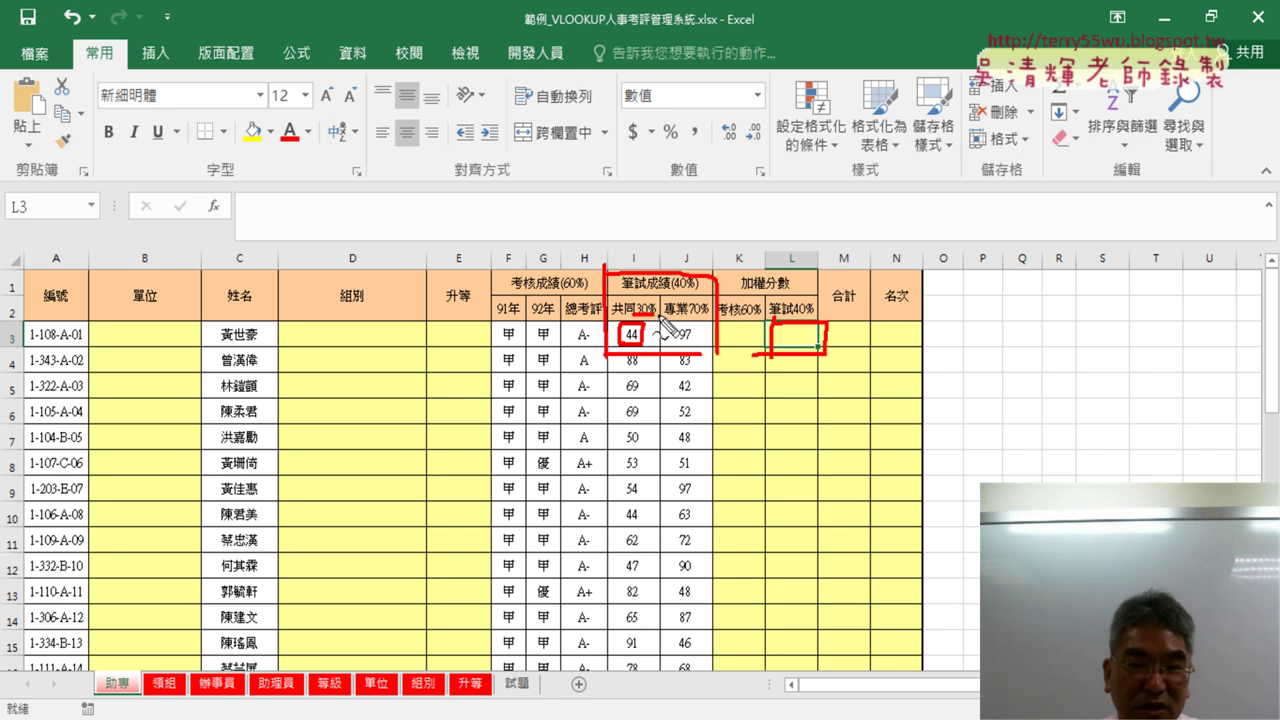
{"action": "key", "text": "ctrl+z"}
{"action": "mouse_move", "coordinate": [650, 327]}
{"action": "left_mouse_down"}
{"action": "mouse_move", "coordinate": [676, 327]}
{"action": "mouse_move", "coordinate": [667, 344]}
{"action": "mouse_move", "coordinate": [714, 336]}
{"action": "left_mouse_up"}
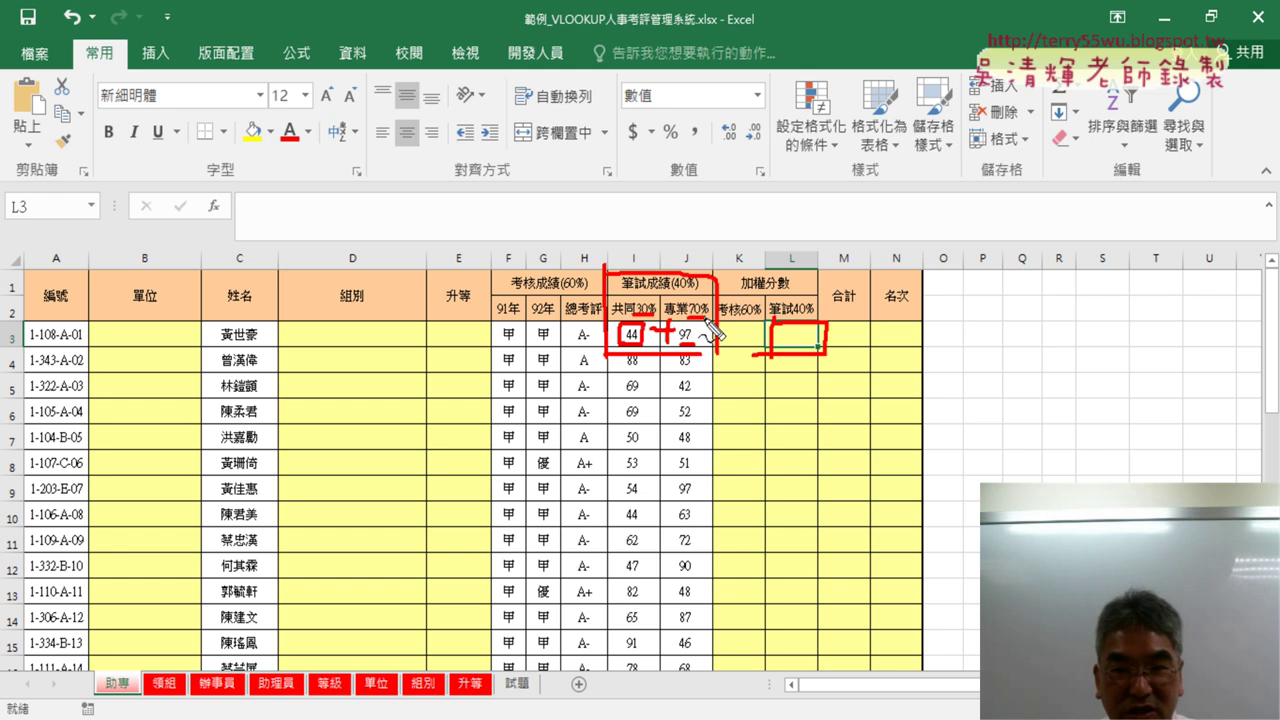
{"action": "key", "text": "ctrl+z"}
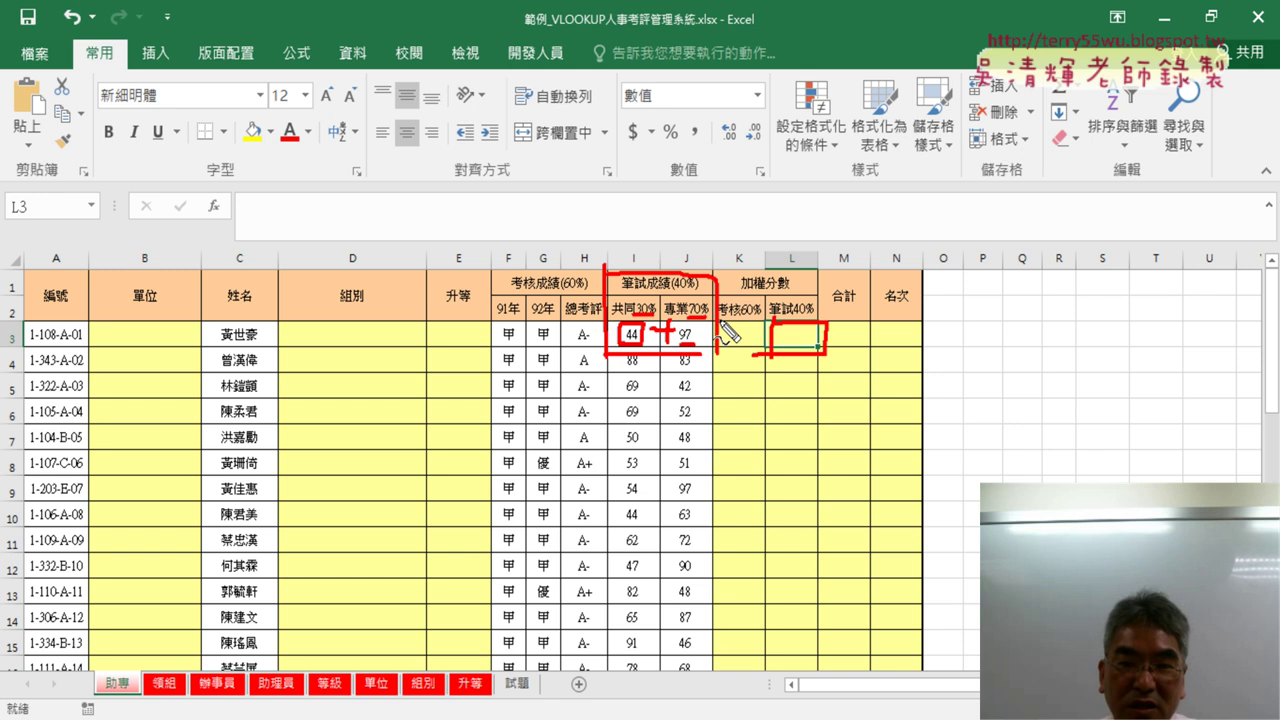
{"action": "left_click_drag", "start_coordinate": [772, 322], "coordinate": [822, 350]}
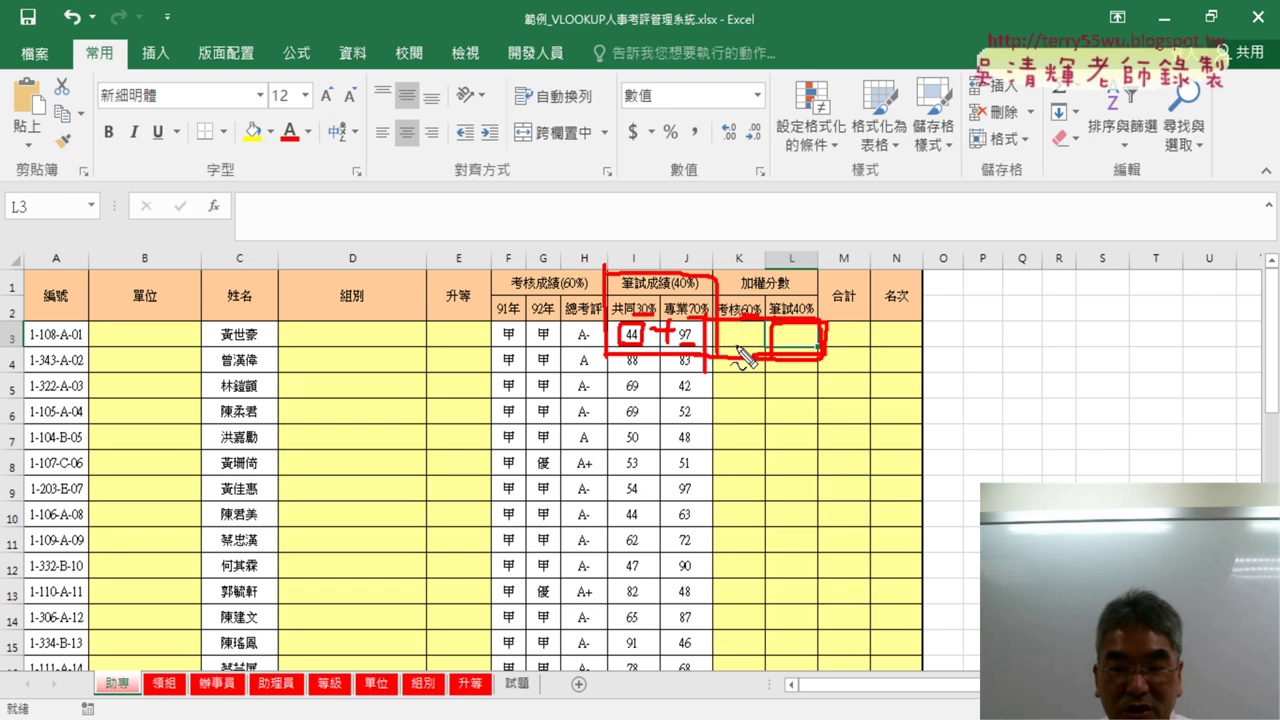
{"action": "mouse_move", "coordinate": [770, 355]}
{"action": "left_mouse_down"}
{"action": "mouse_move", "coordinate": [750, 356]}
{"action": "mouse_move", "coordinate": [768, 333]}
{"action": "mouse_move", "coordinate": [745, 348]}
{"action": "mouse_move", "coordinate": [775, 339]}
{"action": "left_mouse_up"}
{"action": "mouse_move", "coordinate": [750, 351]}
{"action": "left_mouse_down"}
{"action": "mouse_move", "coordinate": [788, 349]}
{"action": "mouse_move", "coordinate": [810, 304]}
{"action": "mouse_move", "coordinate": [818, 344]}
{"action": "mouse_move", "coordinate": [856, 347]}
{"action": "mouse_move", "coordinate": [868, 322]}
{"action": "mouse_move", "coordinate": [866, 350]}
{"action": "left_mouse_up"}
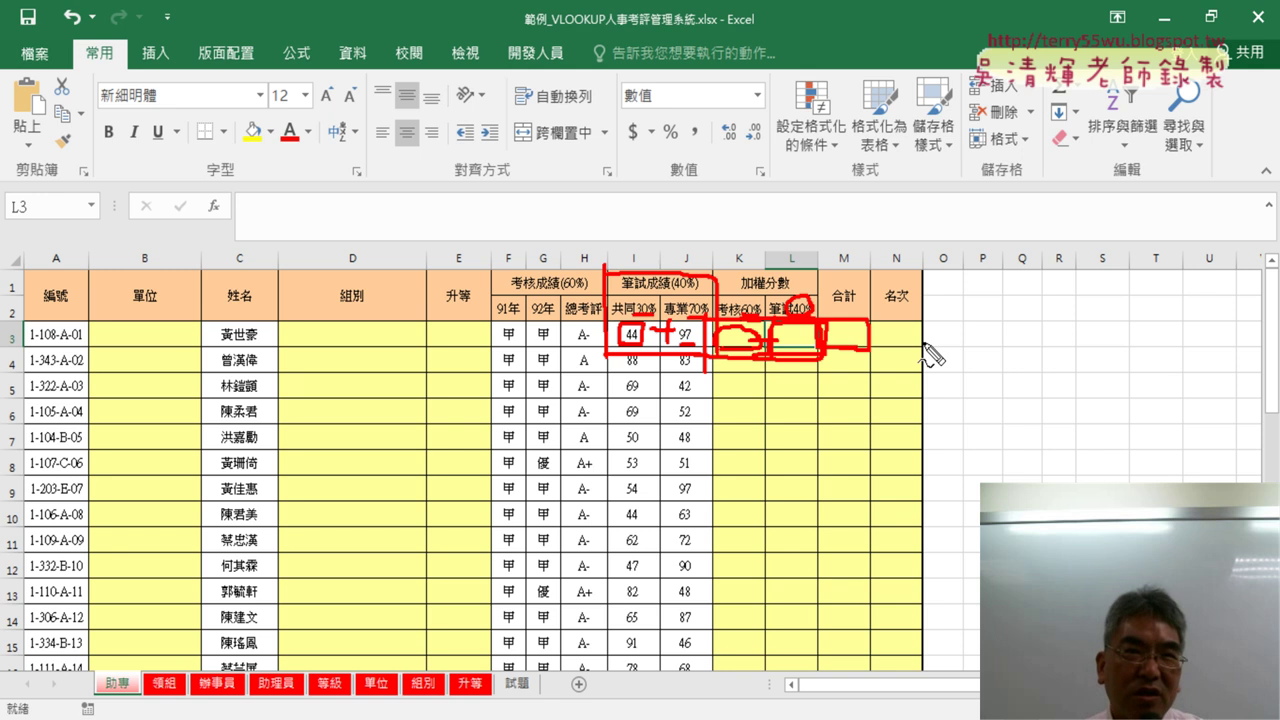
{"action": "mouse_move", "coordinate": [1000, 305]}
{"action": "left_mouse_down"}
{"action": "mouse_move", "coordinate": [1000, 345]}
{"action": "mouse_move", "coordinate": [1077, 296]}
{"action": "mouse_move", "coordinate": [1102, 336]}
{"action": "mouse_move", "coordinate": [1003, 341]}
{"action": "left_mouse_up"}
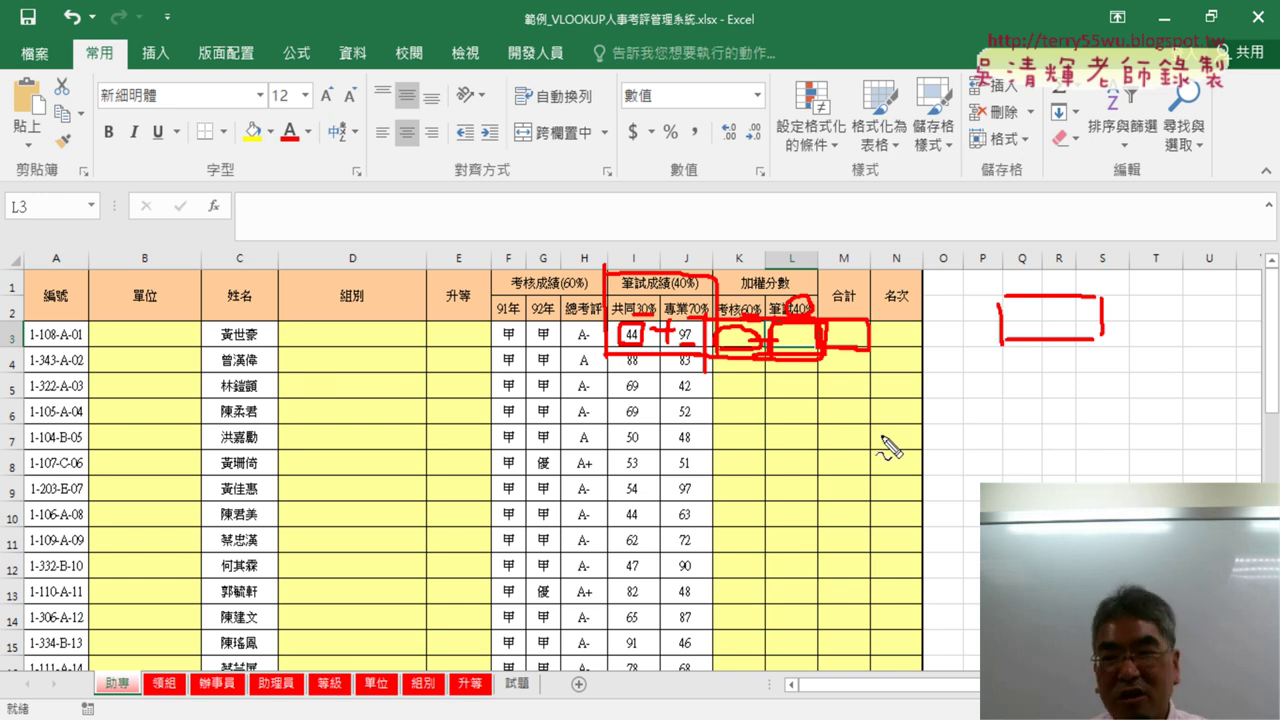
{"action": "left_click_drag", "start_coordinate": [1000, 358], "coordinate": [1000, 404]}
{"action": "mouse_move", "coordinate": [1002, 356]}
{"action": "left_mouse_down"}
{"action": "mouse_move", "coordinate": [1094, 404]}
{"action": "mouse_move", "coordinate": [985, 407]}
{"action": "left_mouse_up"}
{"action": "left_click_drag", "start_coordinate": [140, 378], "coordinate": [117, 400]}
{"action": "left_click_drag", "start_coordinate": [117, 380], "coordinate": [158, 412]}
{"action": "mouse_move", "coordinate": [394, 400]}
{"action": "left_mouse_down"}
{"action": "mouse_move", "coordinate": [364, 420]}
{"action": "mouse_move", "coordinate": [406, 422]}
{"action": "left_mouse_up"}
{"action": "mouse_move", "coordinate": [851, 428]}
{"action": "left_mouse_down"}
{"action": "mouse_move", "coordinate": [792, 482]}
{"action": "mouse_move", "coordinate": [858, 484]}
{"action": "left_mouse_up"}
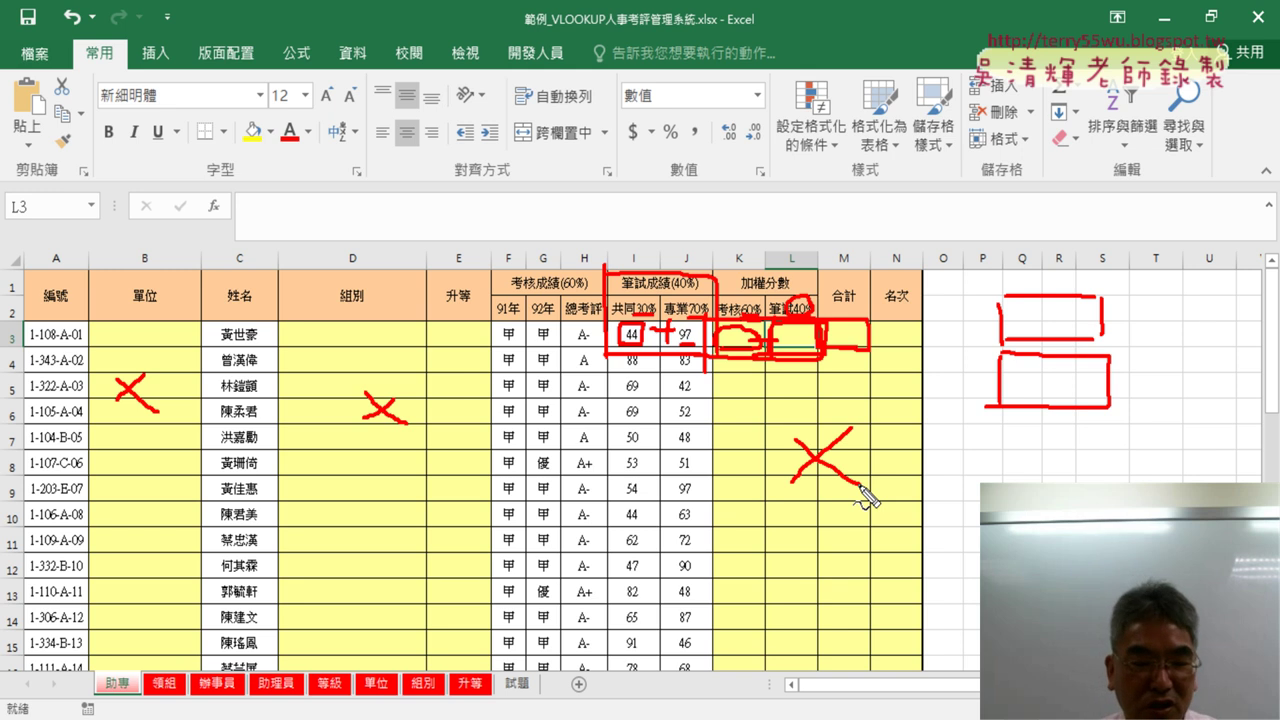
{"action": "key", "text": "Escape"}
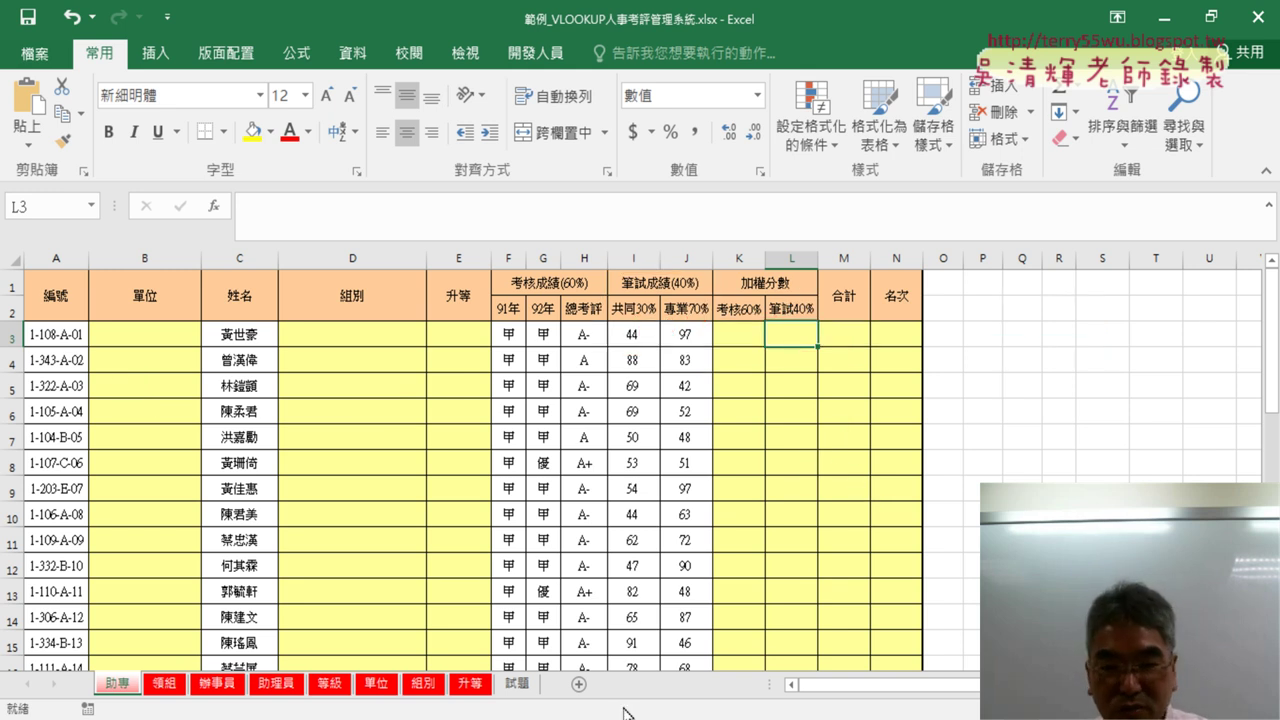
Step: Alt+Tab back to File Explorer's 05檢視參照函數 folder of example workbooks
{"action": "key", "text": "alt+Tab"}
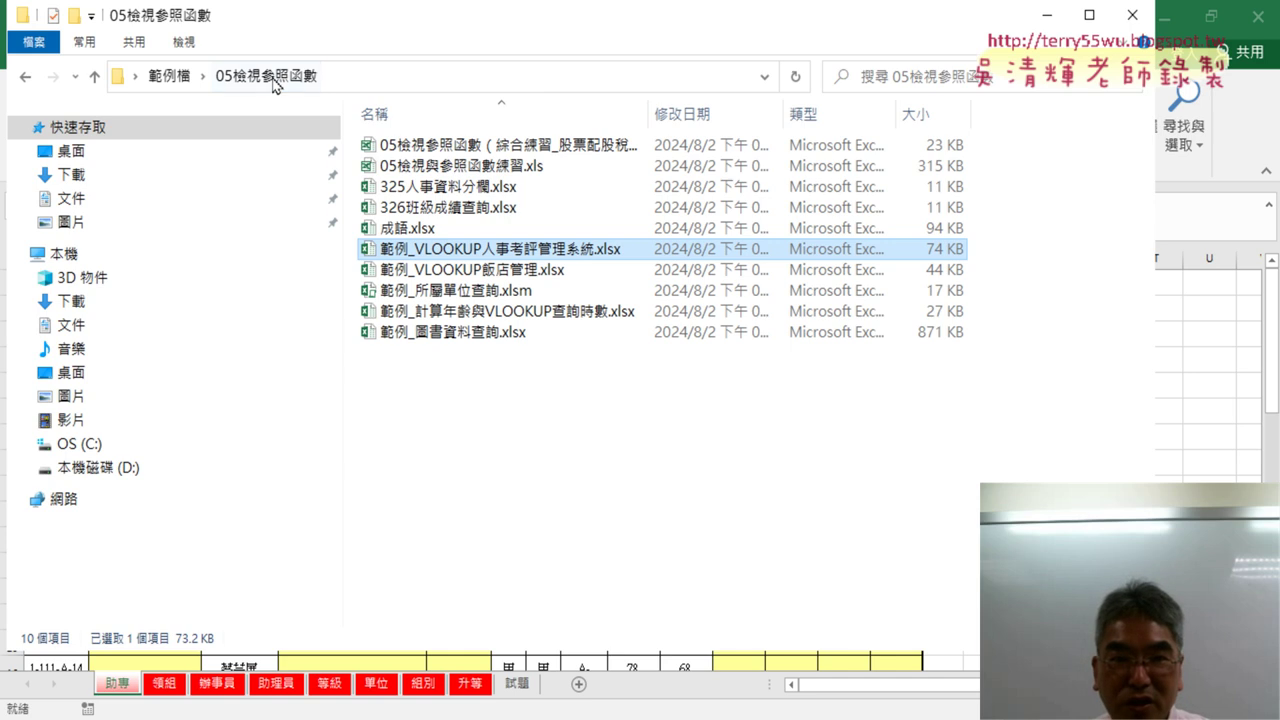